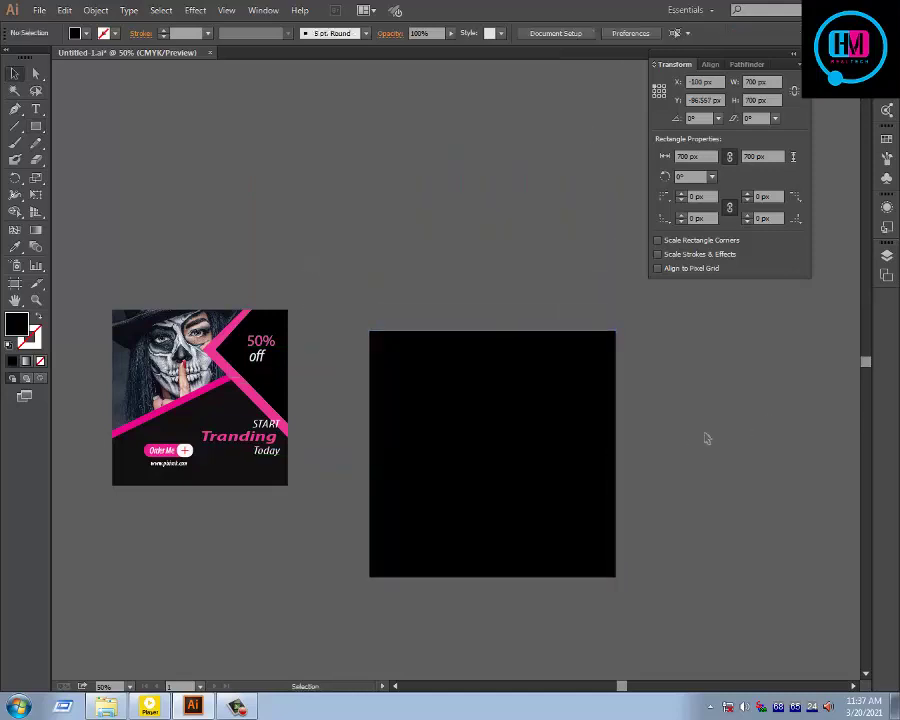
Step: Duplicate the 700 px black square in place, scale the copy about its centre to about 498 px and fill it cyan
left_click(703, 436)
left_click(552, 450)
left_click(396, 176)
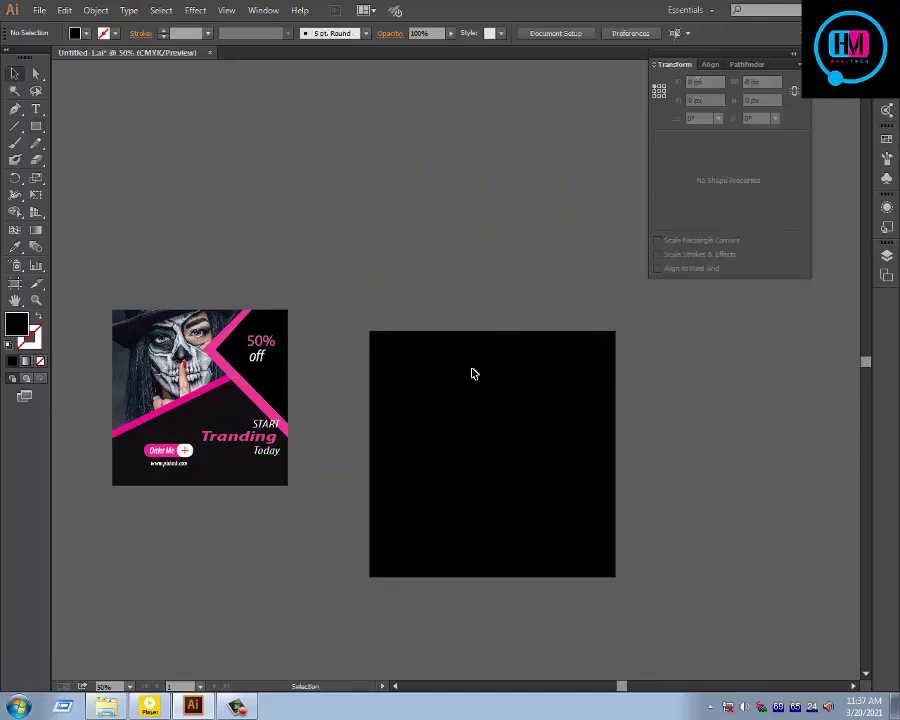
left_click(490, 450)
key("a")
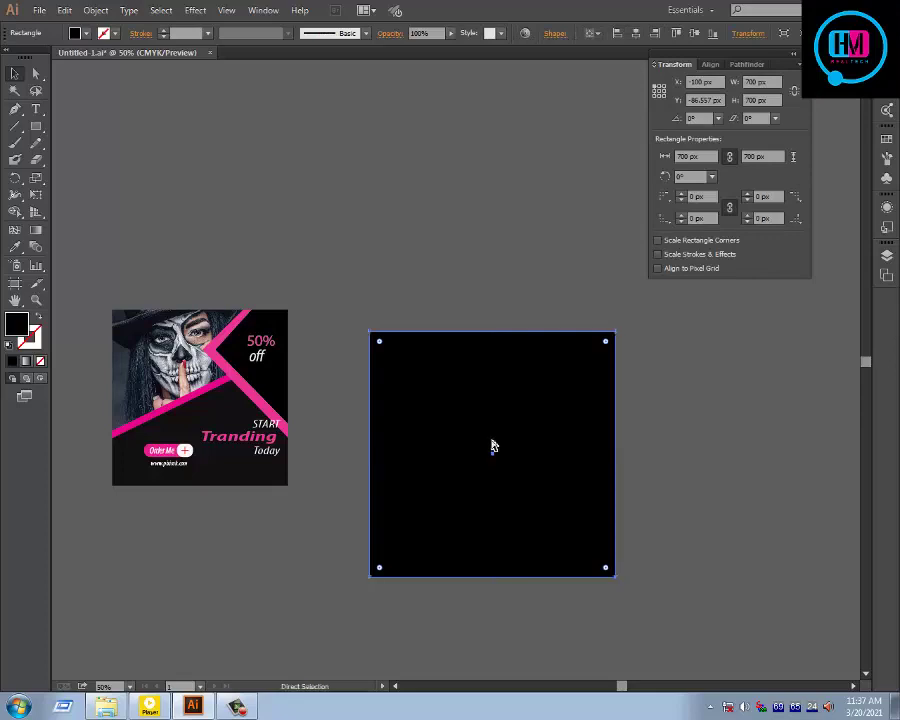
key("v")
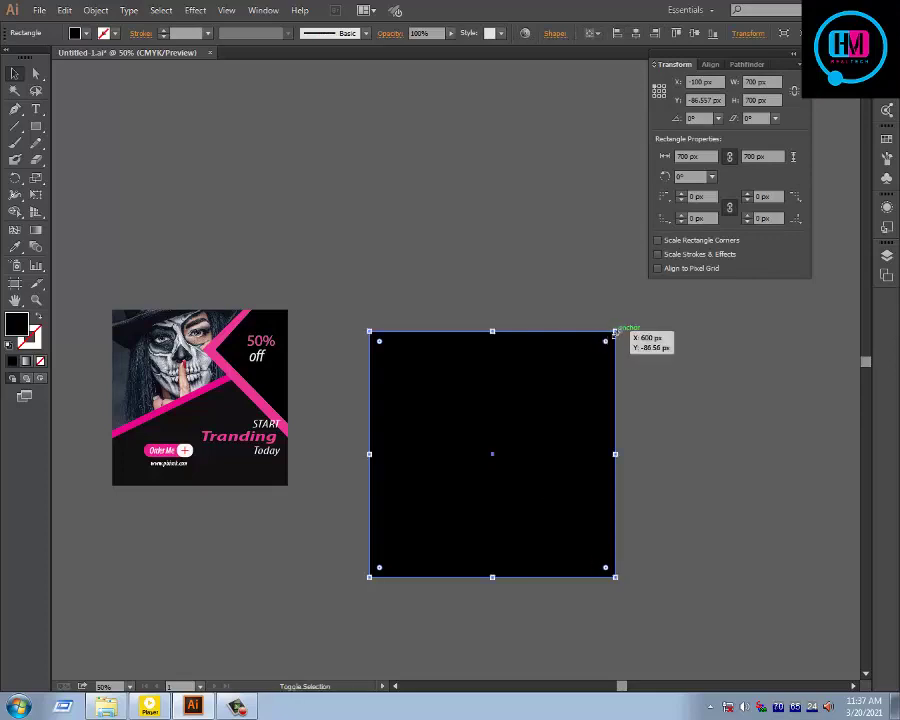
left_click_drag(615, 332, 580, 367)
left_click(86, 33)
left_click(78, 57)
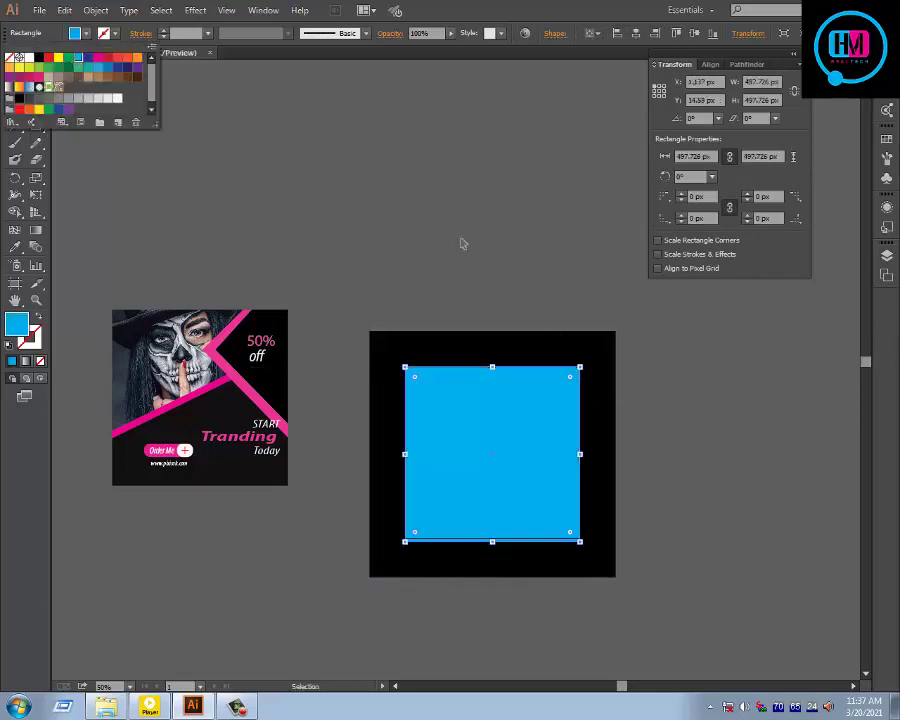
Step: Move the cyan square over the black square's lower part, rotate it to about 33° and enlarge it to about 720 px
left_click(494, 507)
left_click_drag(494, 507, 477, 558)
left_click_drag(447, 606, 450, 510)
left_click(564, 527)
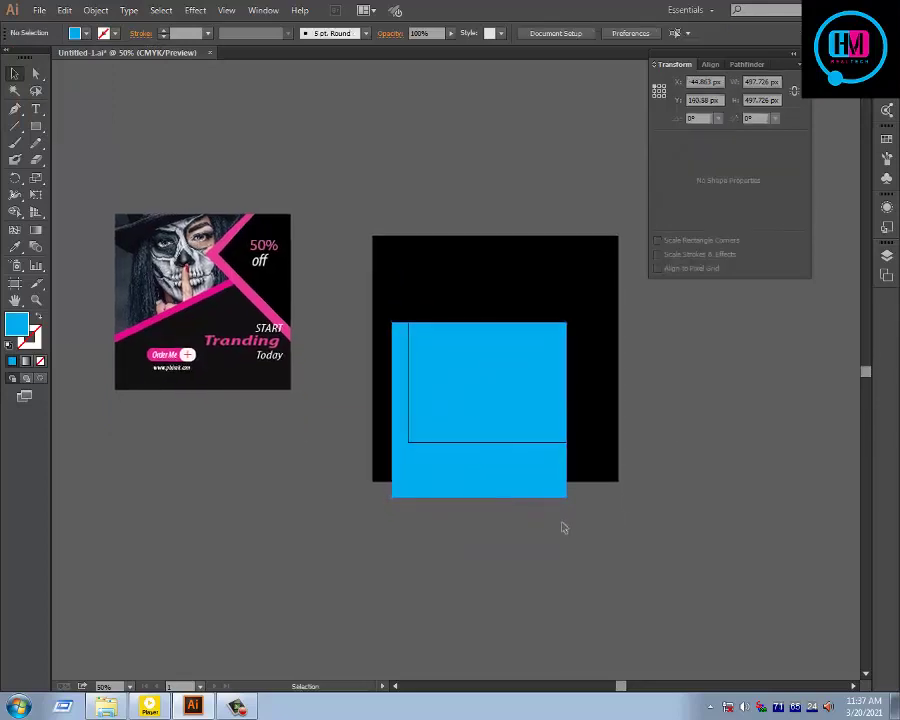
left_click(543, 484)
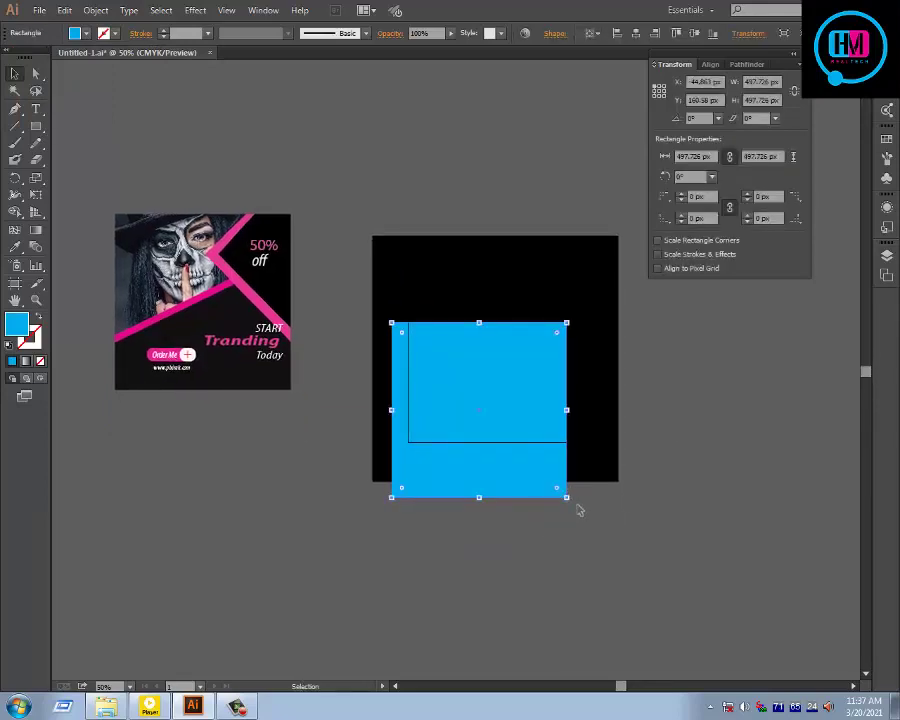
left_click_drag(572, 503, 659, 488)
left_click_drag(440, 435, 434, 488)
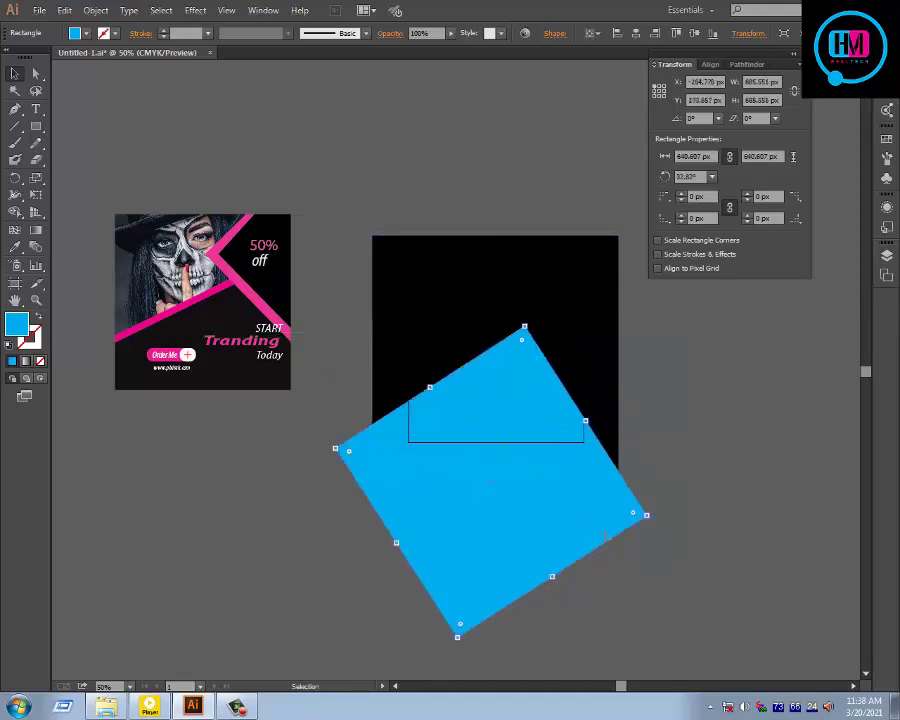
left_click_drag(650, 517, 665, 519)
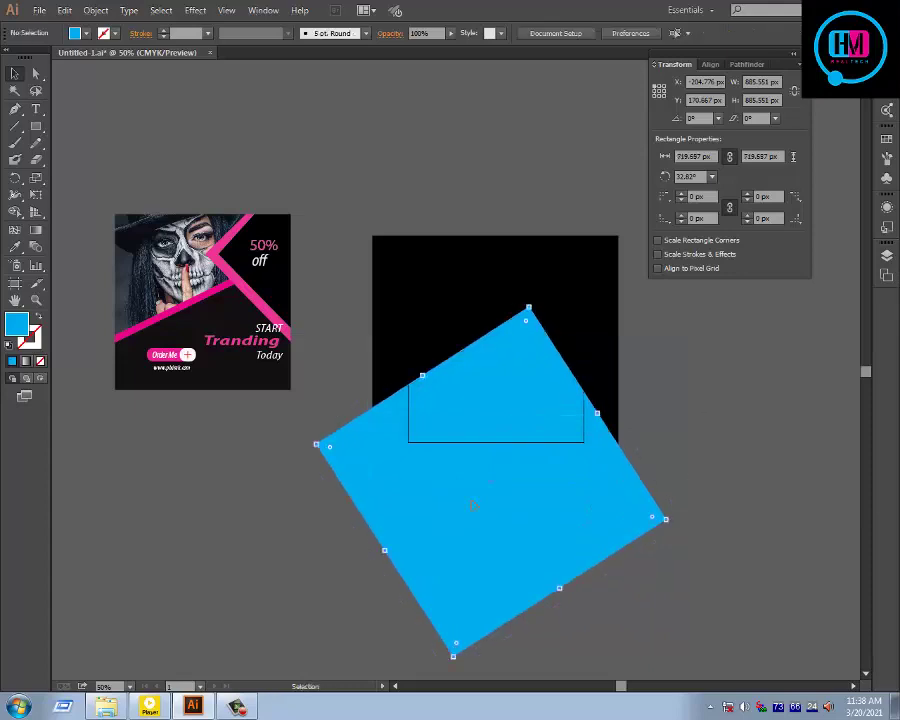
Step: Create a 700 × 700 px rectangle above the rotated cyan square and fill it green
left_click(36, 127)
left_click(397, 203)
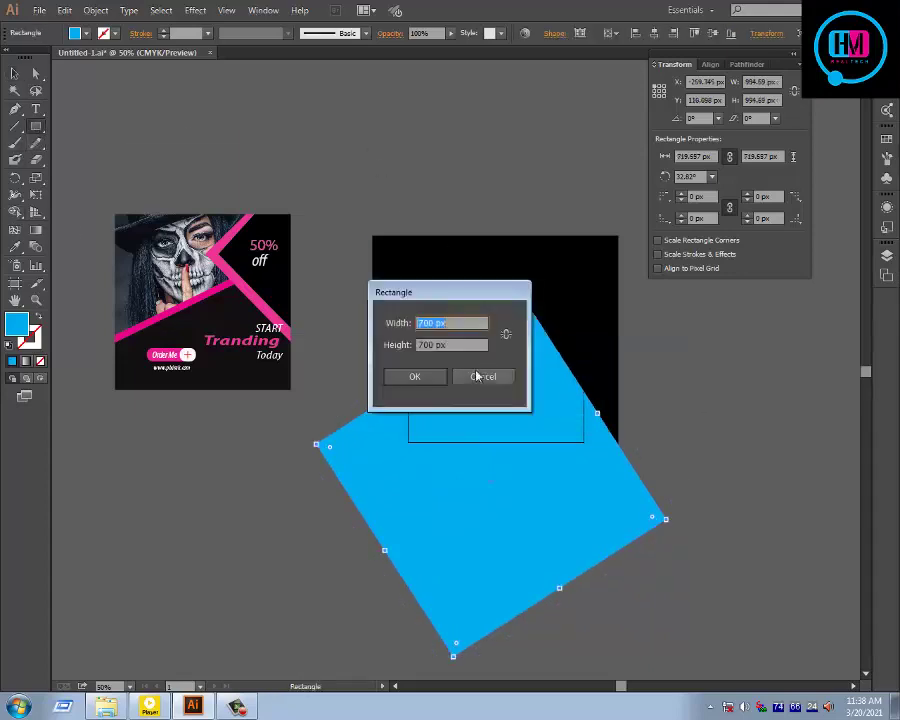
key("Return")
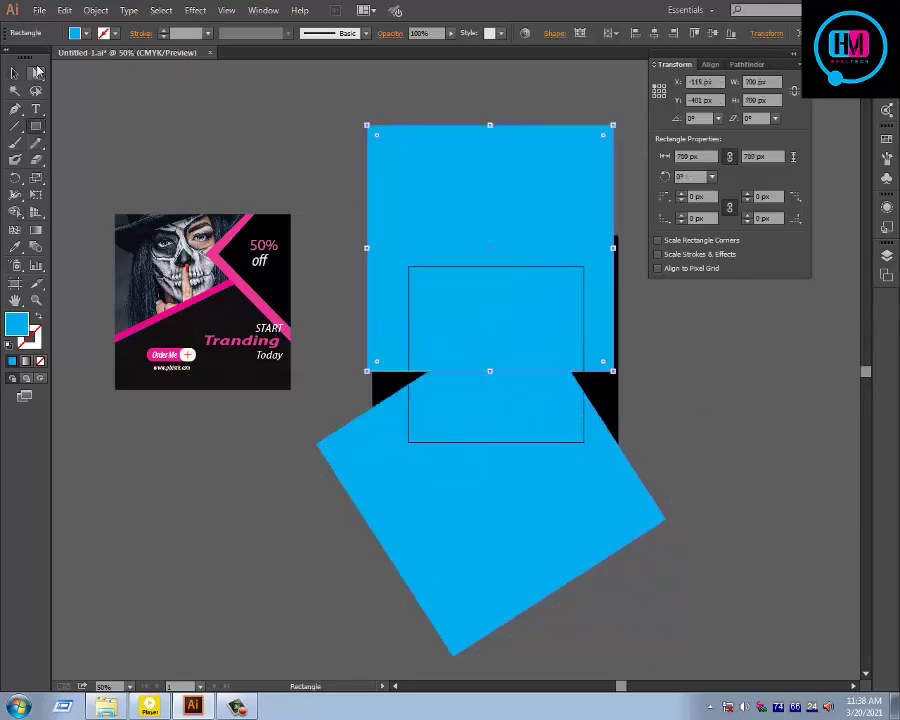
left_click(76, 33)
left_click(48, 50)
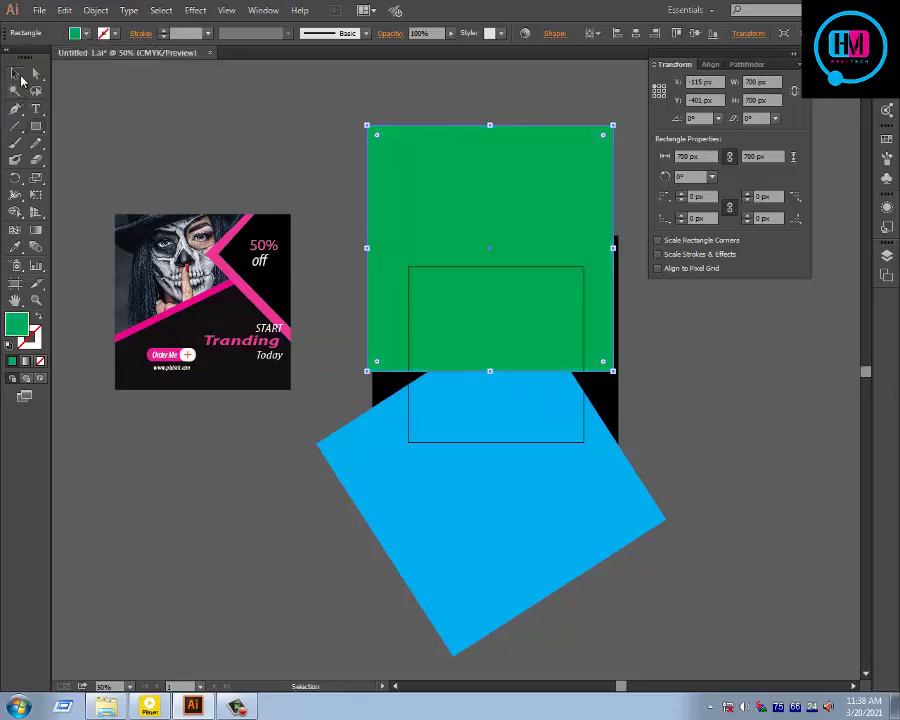
Step: Move the green square over the black square's upper-right part and shift the cyan square slightly down and to the left
left_click(15, 73)
left_click_drag(510, 278, 633, 292)
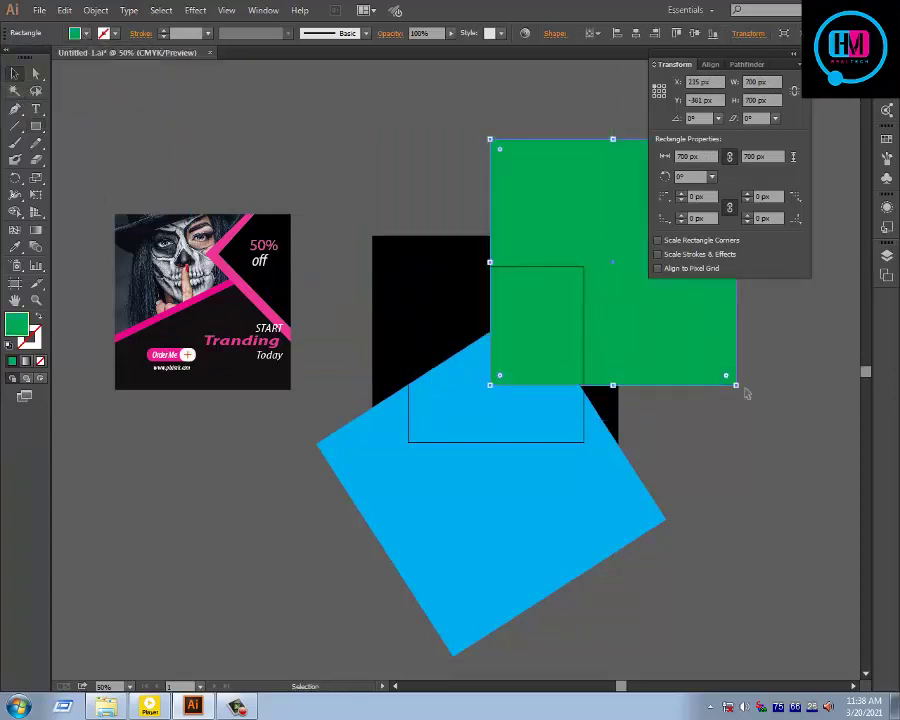
left_click_drag(562, 515, 563, 539)
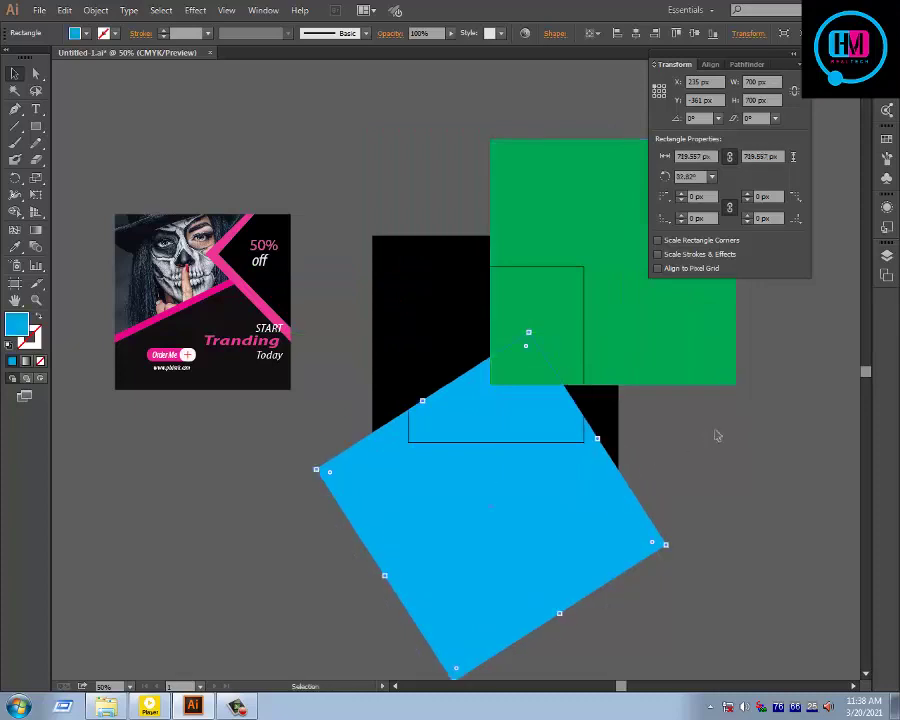
left_click_drag(762, 396, 679, 412)
left_click_drag(461, 524, 447, 516)
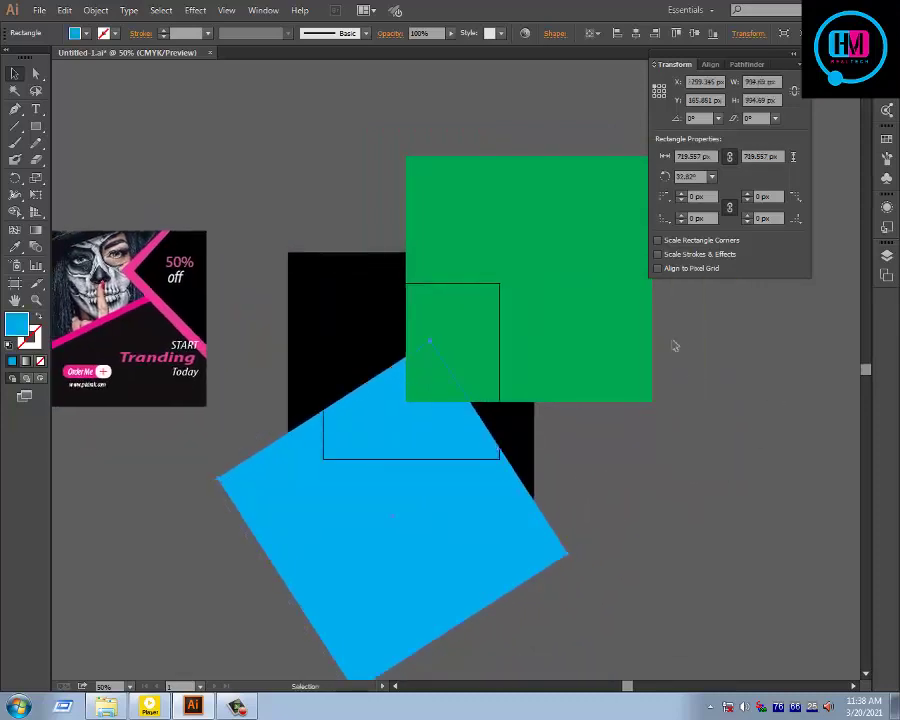
Step: Rotate the green square to about 40° and place it over the cyan square's upper-right edge
left_click(640, 390)
left_click_drag(657, 404, 740, 282)
left_click_drag(612, 350, 626, 402)
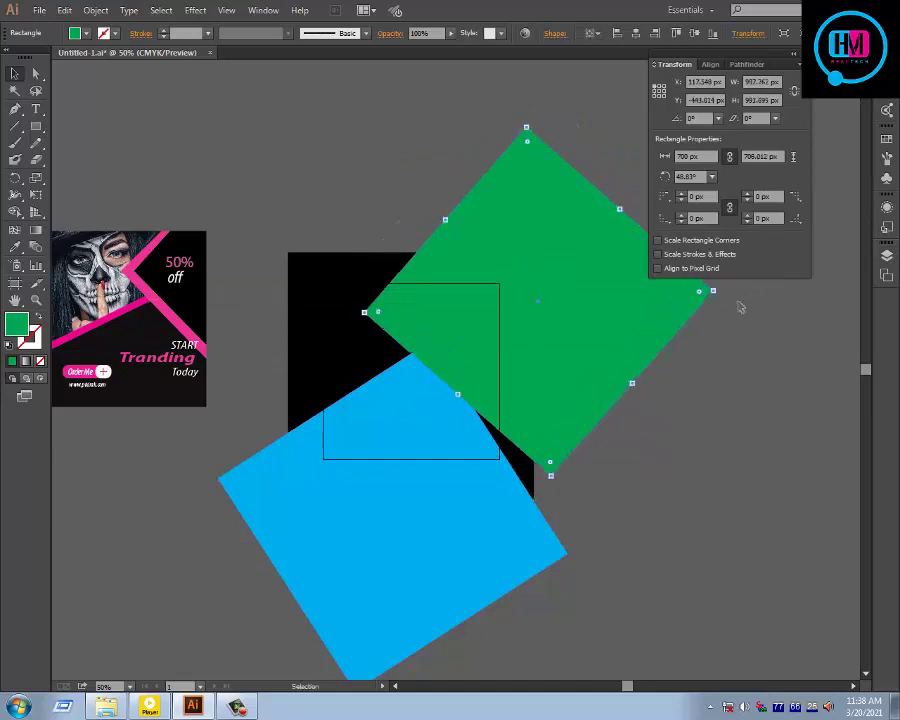
left_click_drag(591, 331, 628, 366)
left_click(708, 490)
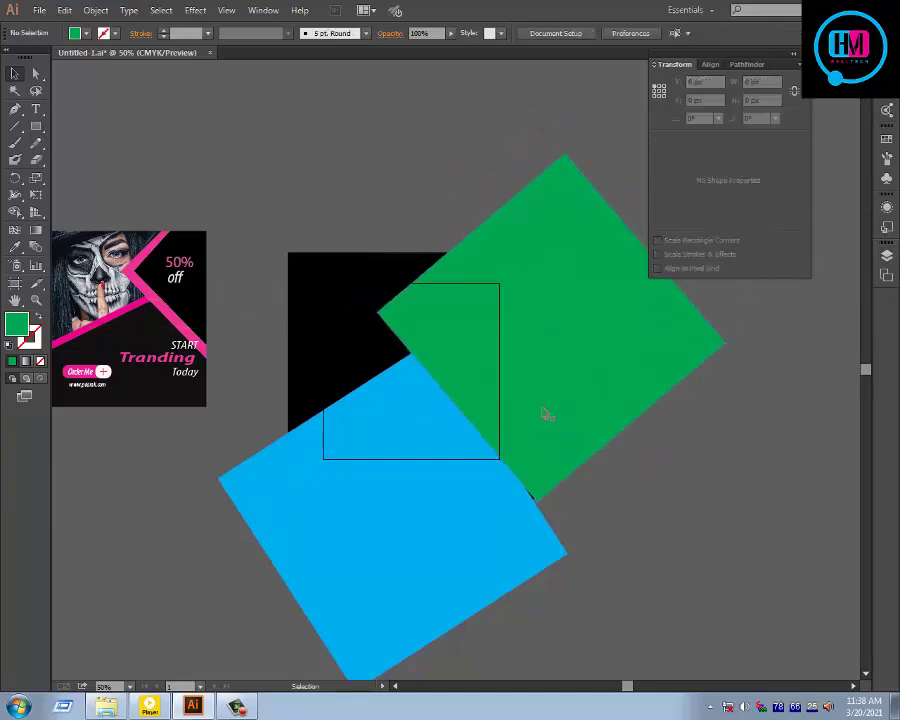
Step: Move the green square slightly down and rotate it to about 34° so its side runs parallel to the cyan square
left_click(547, 556)
left_click(574, 426)
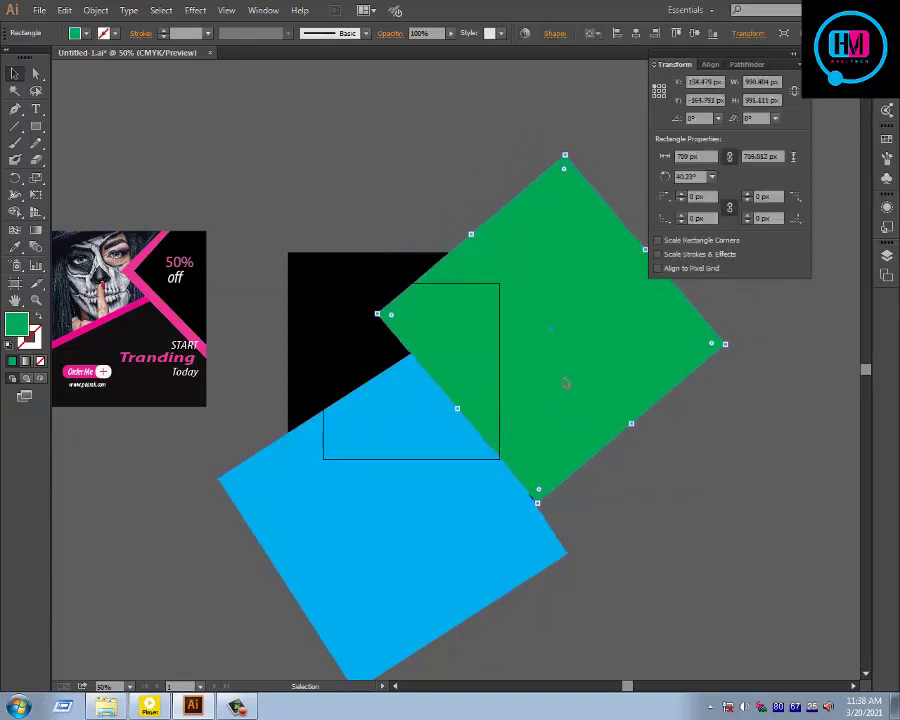
left_click_drag(655, 370, 655, 390)
left_click(738, 608)
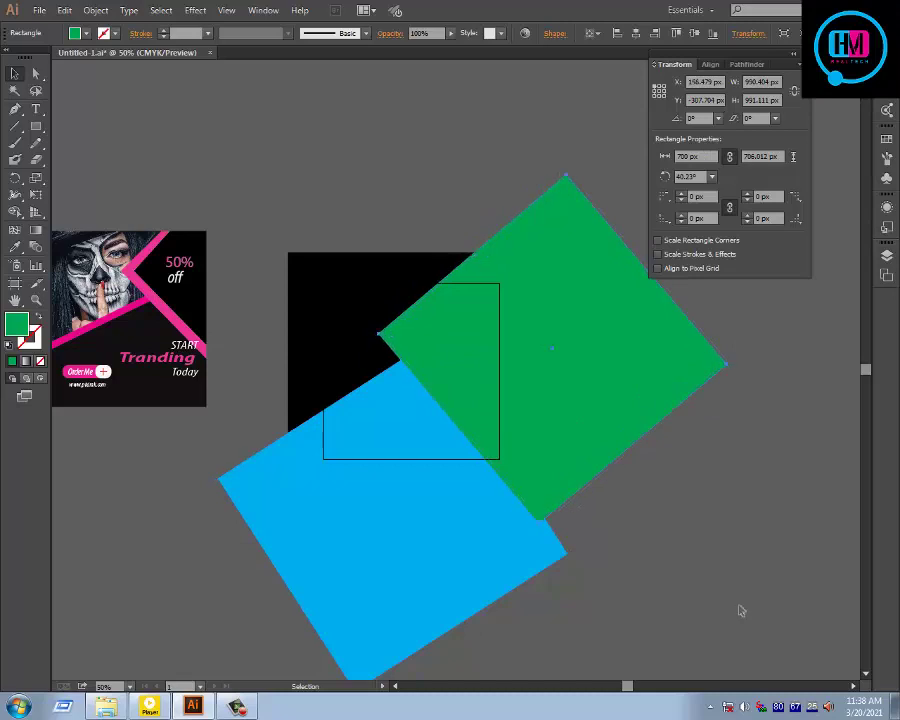
left_click(694, 384)
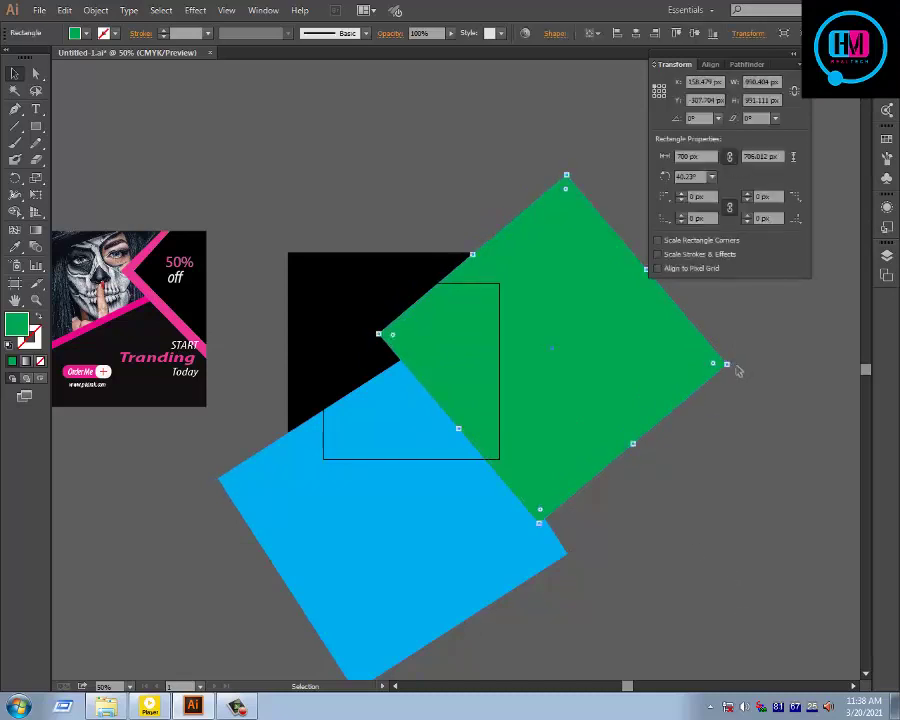
left_click_drag(734, 368, 752, 390)
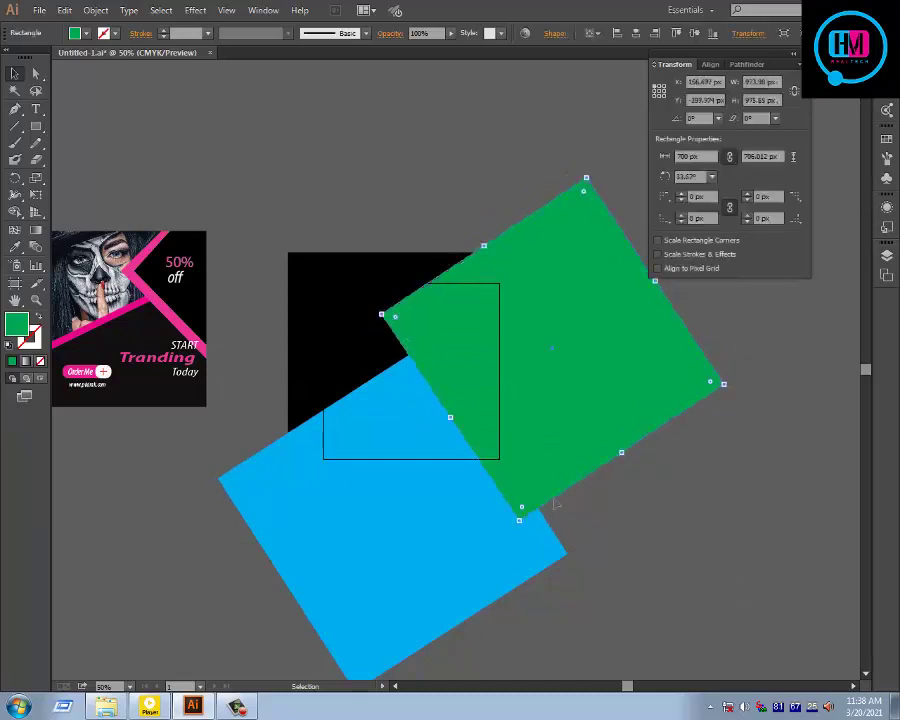
left_click(555, 505)
Step: Move the cyan square down-left and nudge it until its right side sits flush against the green square
left_click(500, 582)
left_click_drag(445, 567, 423, 580)
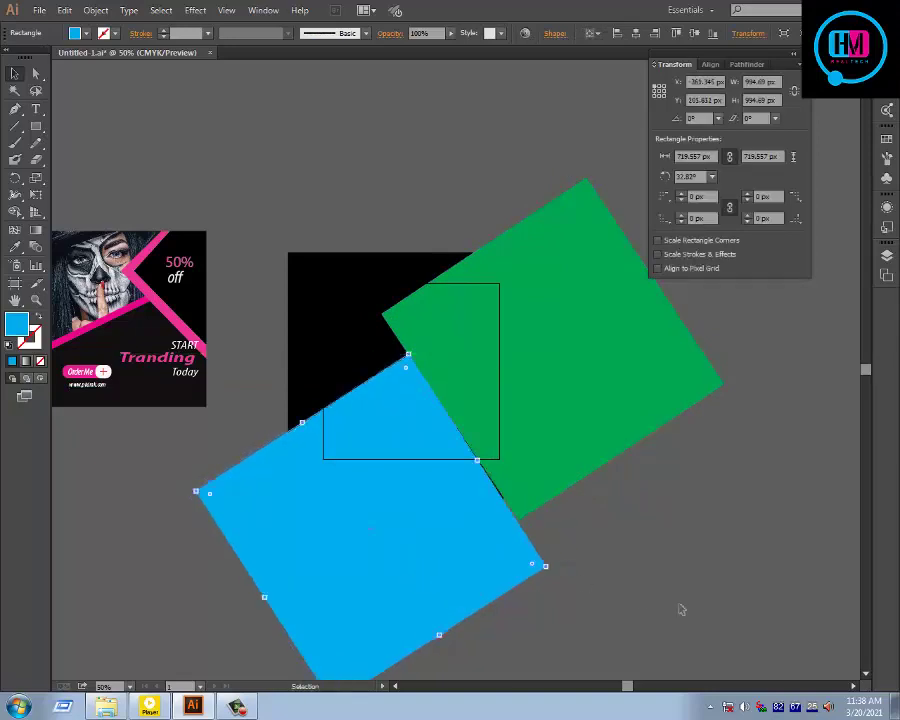
key("Right")
key("Right")
key("Right")
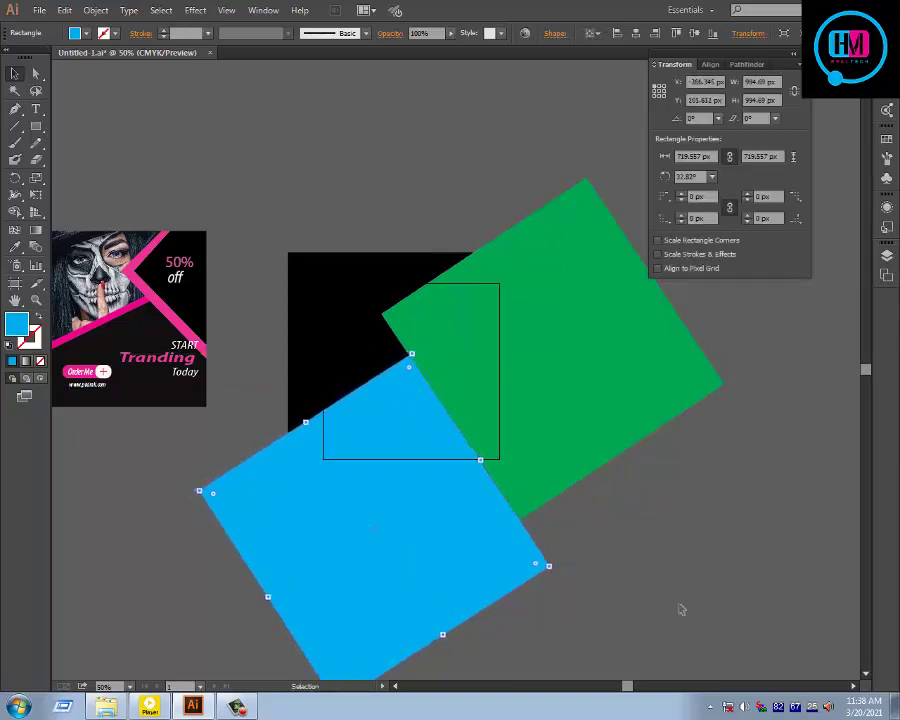
key("Up")
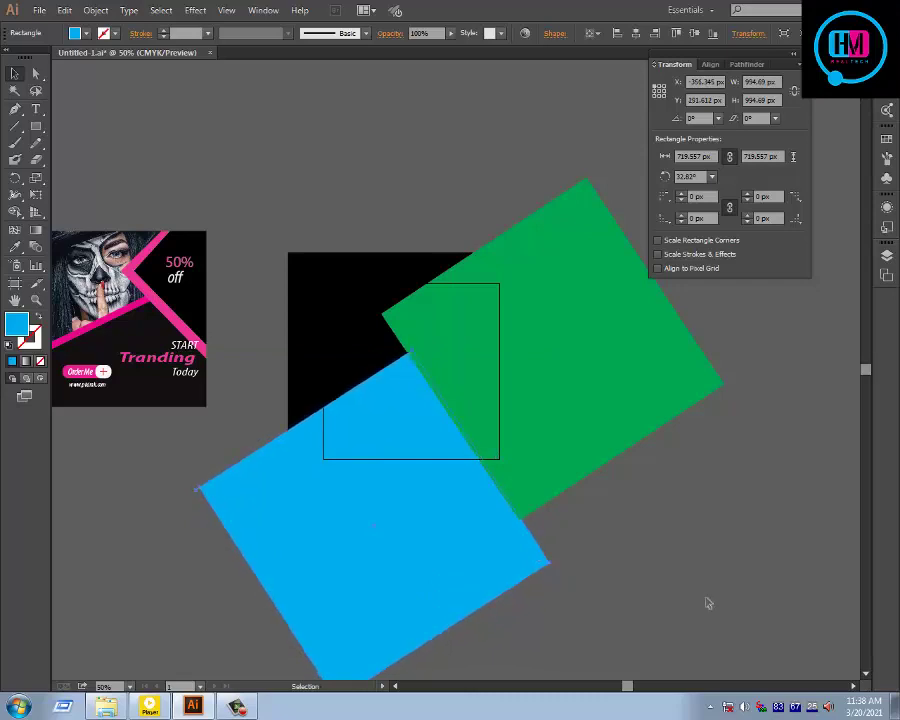
left_click(708, 603)
left_click_drag(643, 597, 719, 545)
Step: Give the cyan square a red stroke with a weight of 20 pt
left_click(582, 440)
left_click(492, 482)
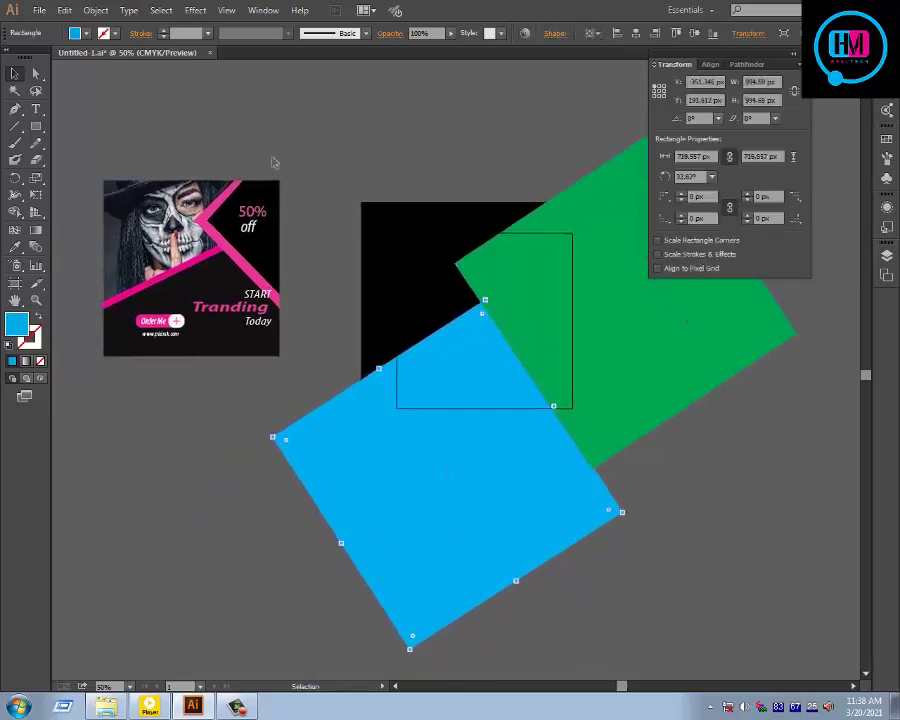
left_click(75, 33)
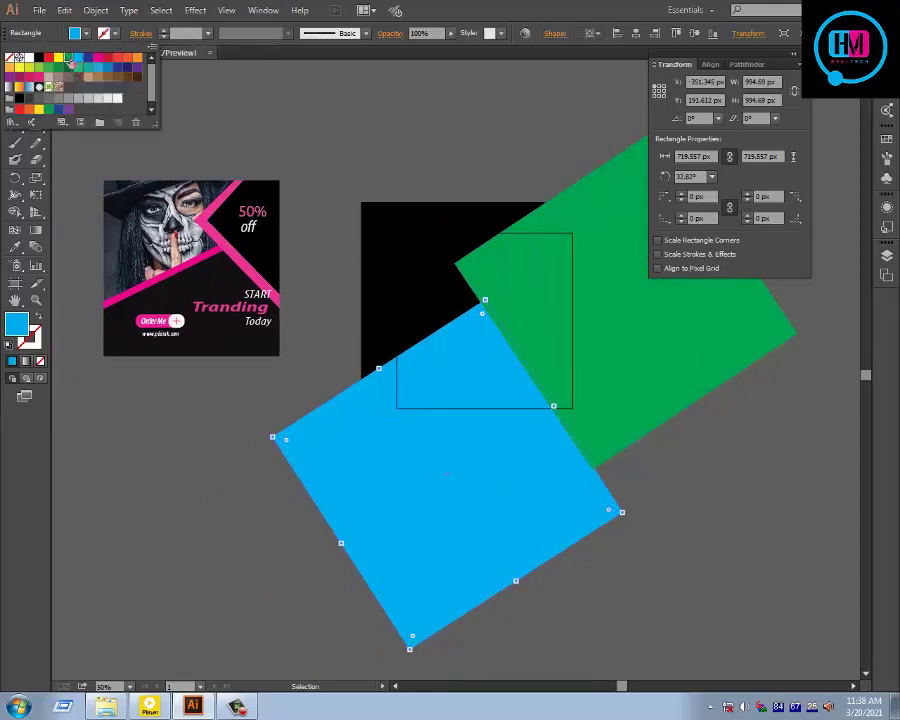
left_click(68, 60)
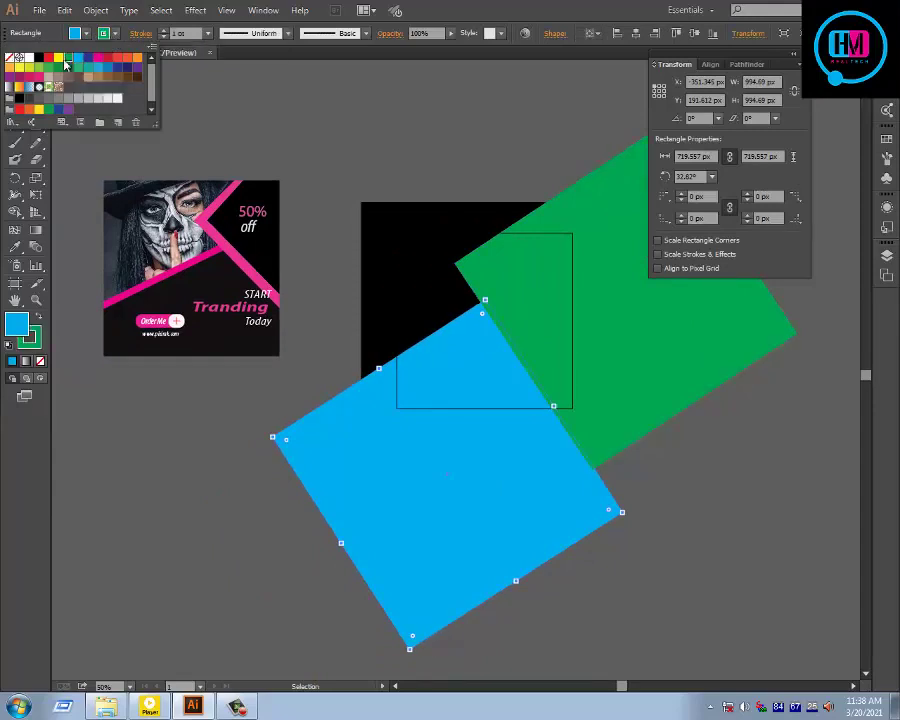
left_click(186, 33)
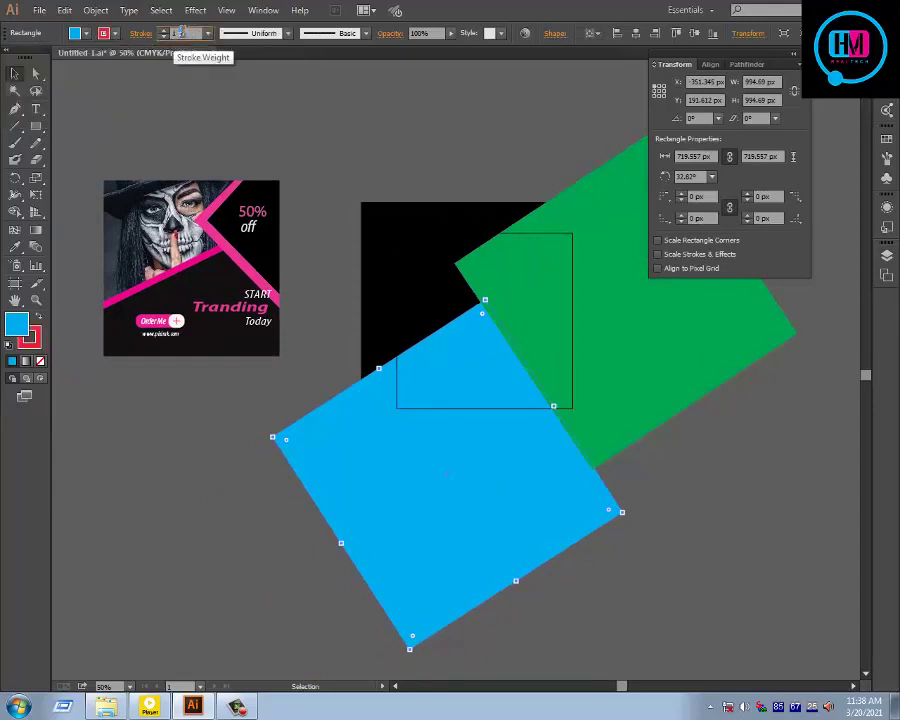
scroll(182, 32, "up", 10)
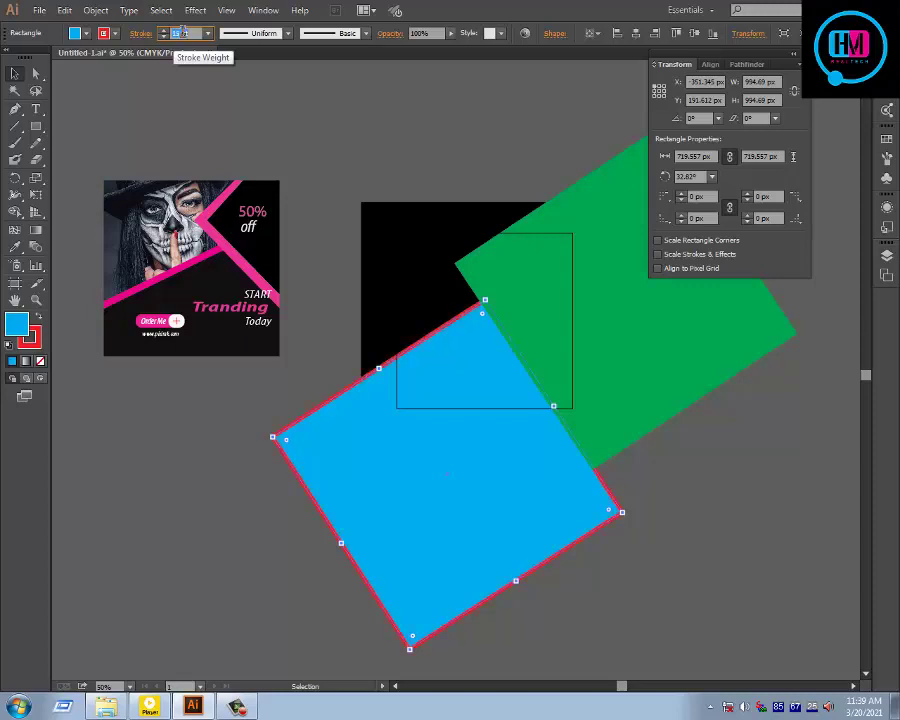
scroll(182, 32, "up", 9)
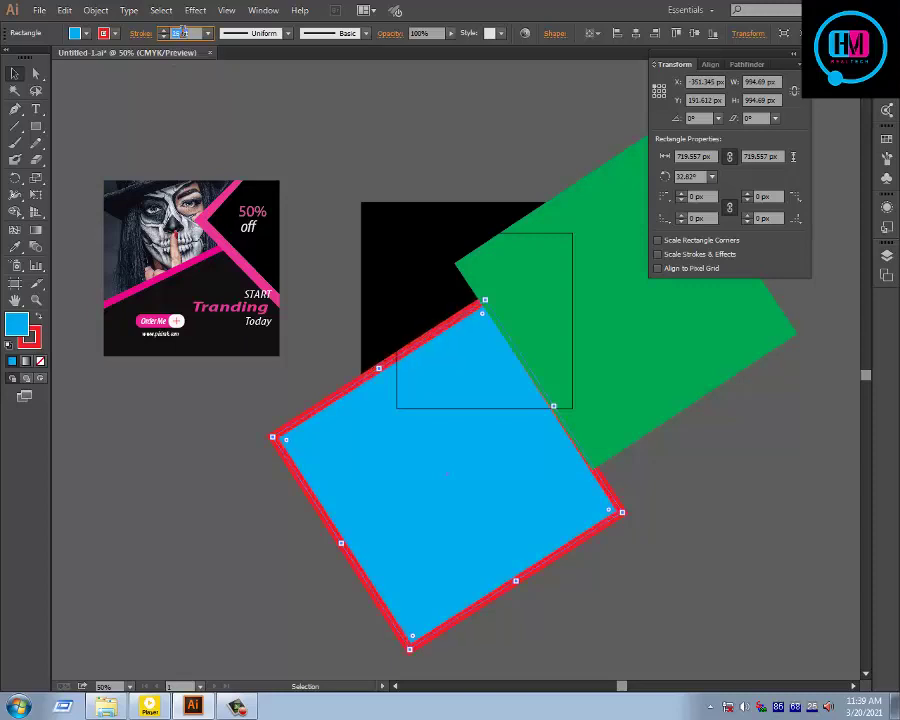
type("0")
key("Return")
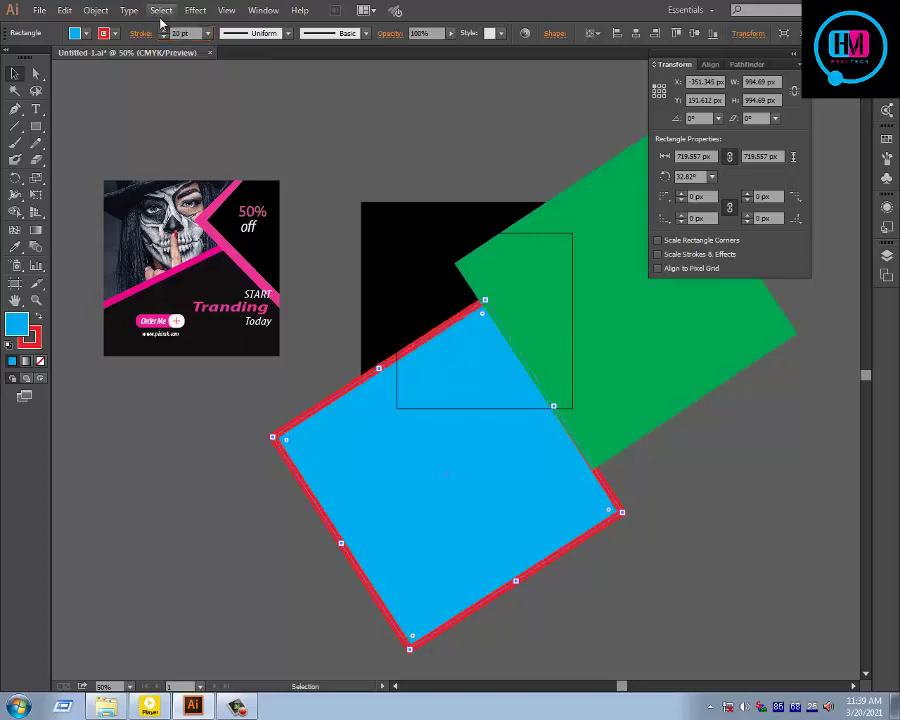
left_click(405, 151)
Step: Apply a red 20 pt stroke to the green square
left_click(570, 278)
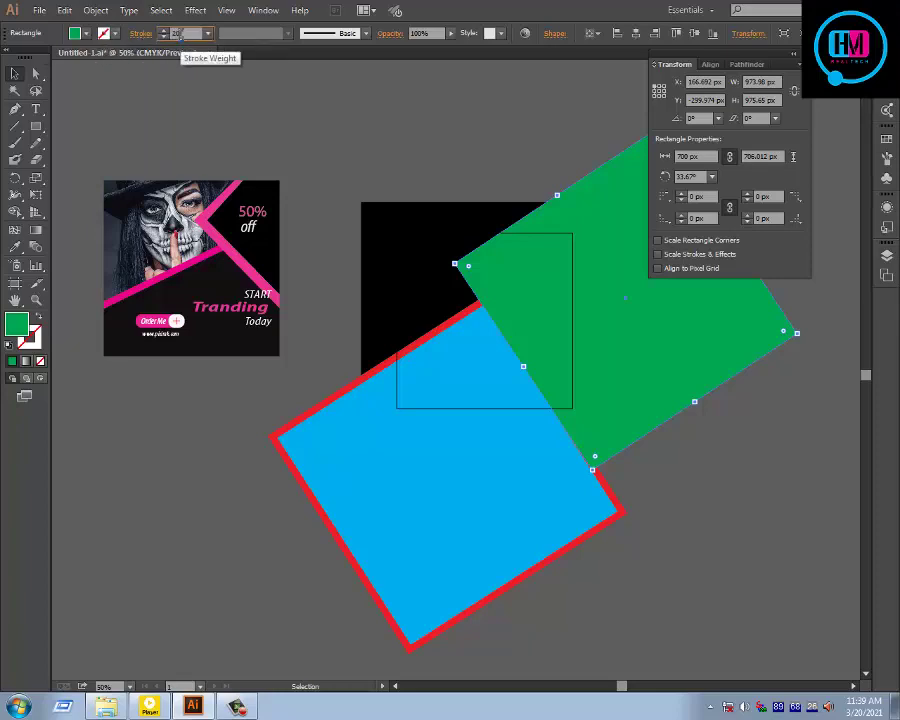
key("Return")
left_click(514, 117)
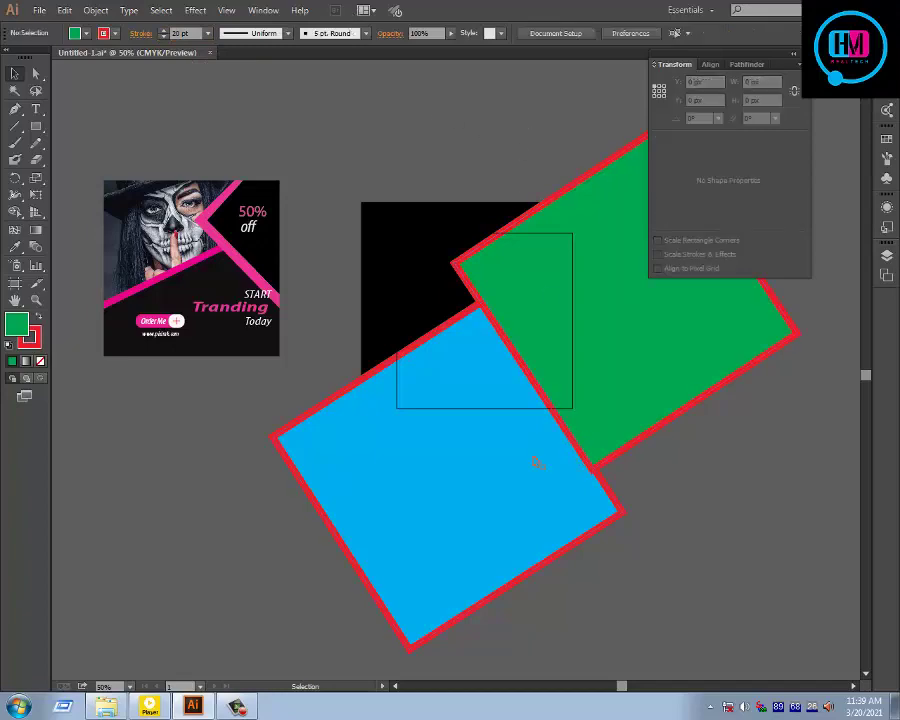
Step: Expand the fill and stroke of both the cyan and green squares into separate shapes
left_click(477, 523)
left_click(650, 421, "shift")
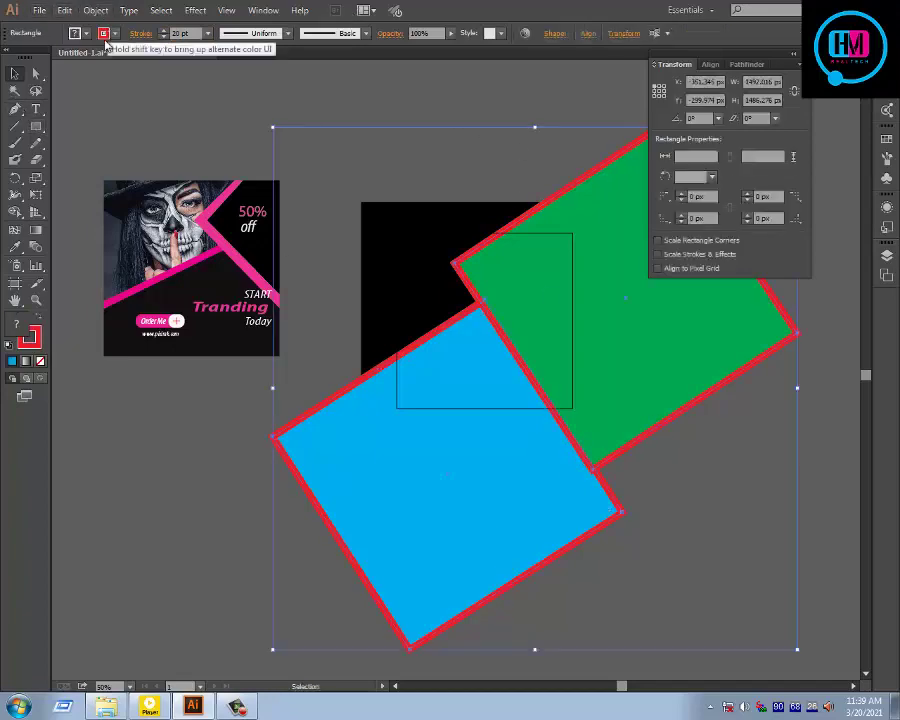
left_click(90, 11)
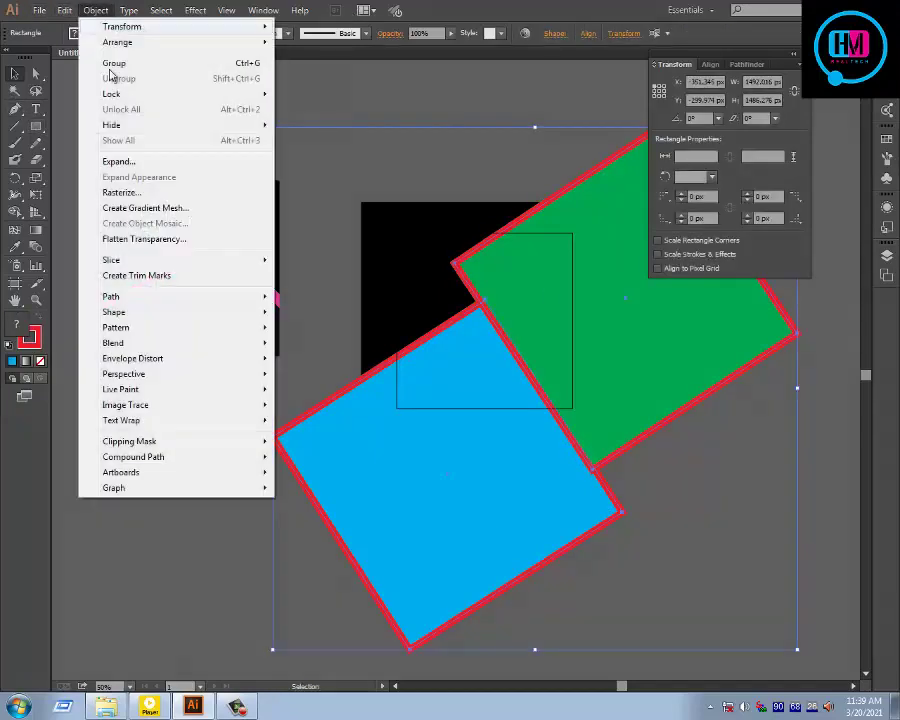
left_click(118, 161)
left_click(416, 431)
left_click(126, 538)
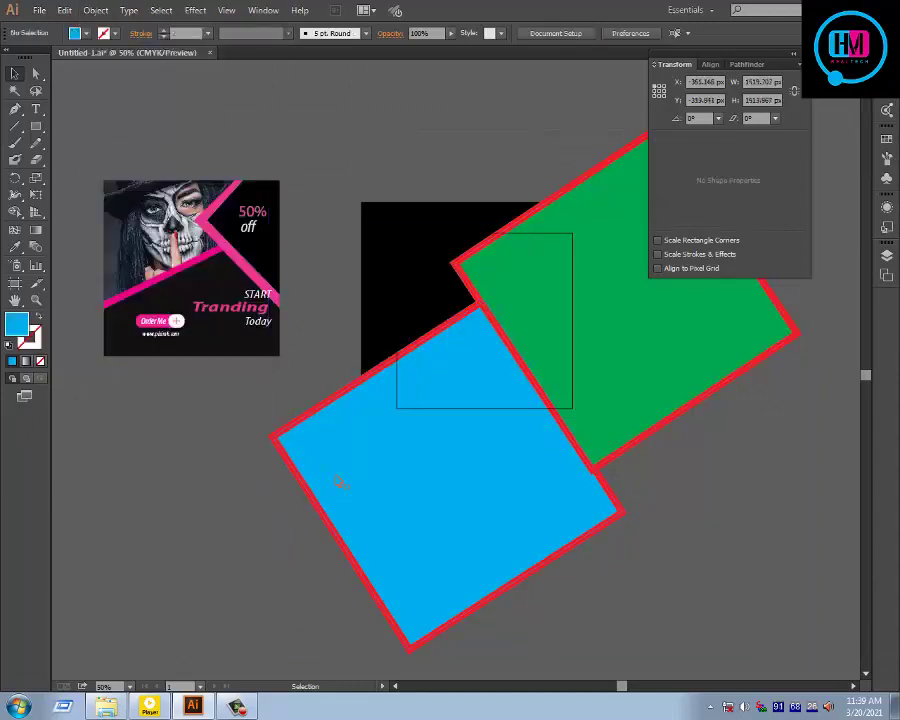
Step: Hide the finished sample post beside the artwork
left_click(228, 253)
key("a")
left_click_drag(85, 147, 293, 358)
key("ctrl+x")
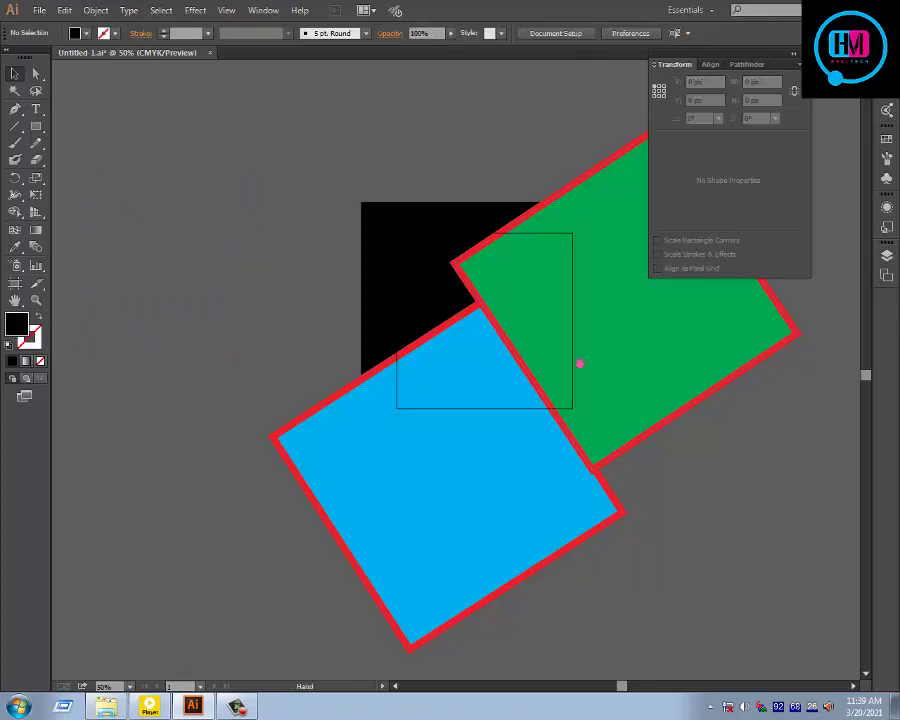
Step: Draw a black rectangle about 2488 by 1267 px covering everything below the artboard's bottom edge
left_click_drag(363, 346, 289, 301)
left_click(35, 125)
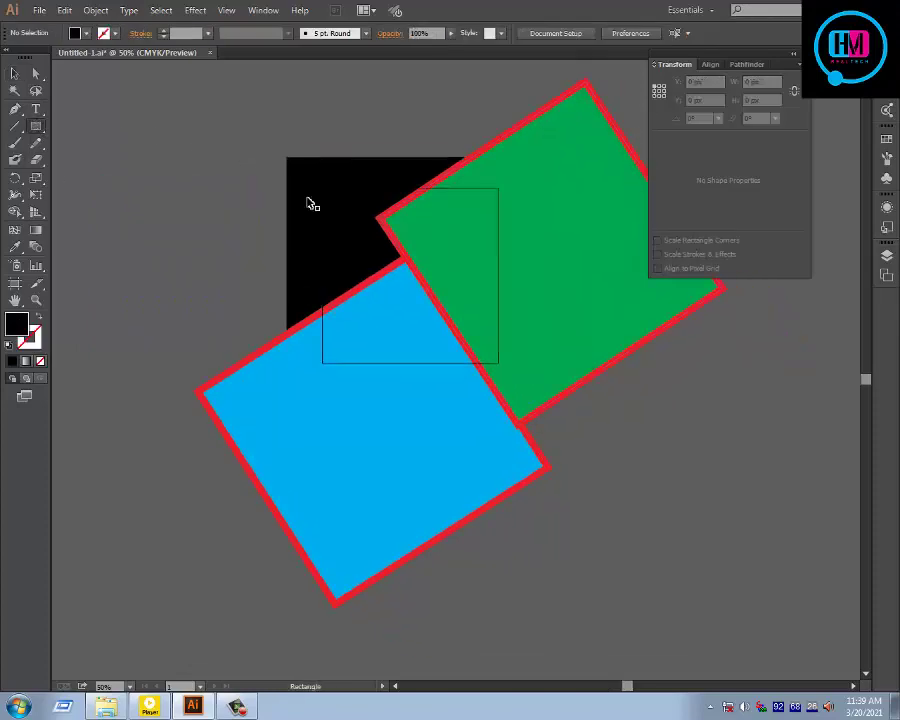
scroll(351, 210, "down", 2)
left_click_drag(185, 508, 621, 288)
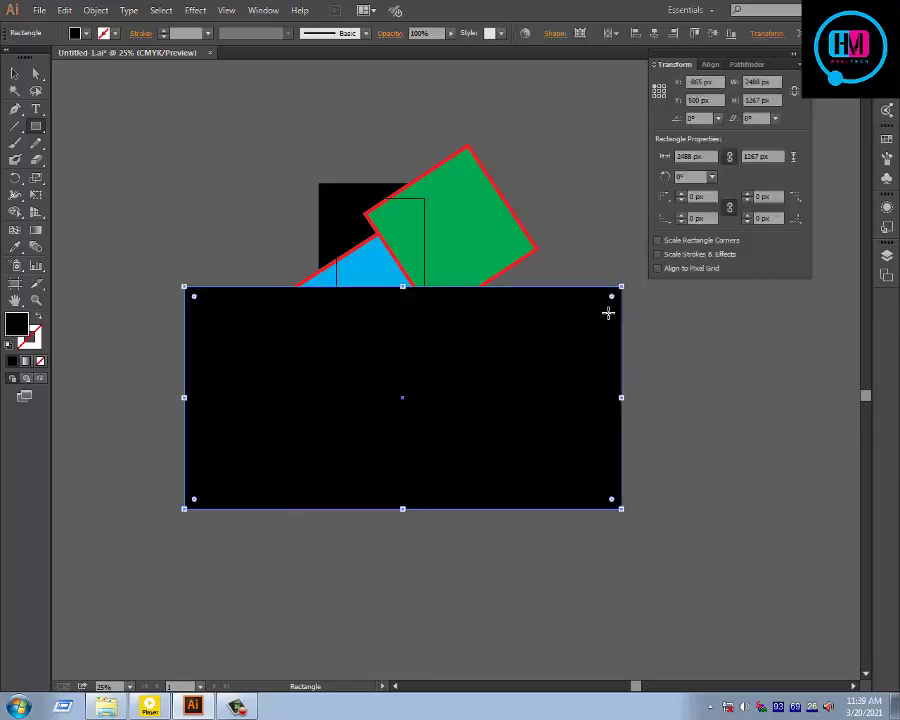
Step: Remove the covering rectangle and all artwork beneath it with the Shape Builder tool, trimming the design along its bottom
key("ctrl+a")
left_click(16, 213)
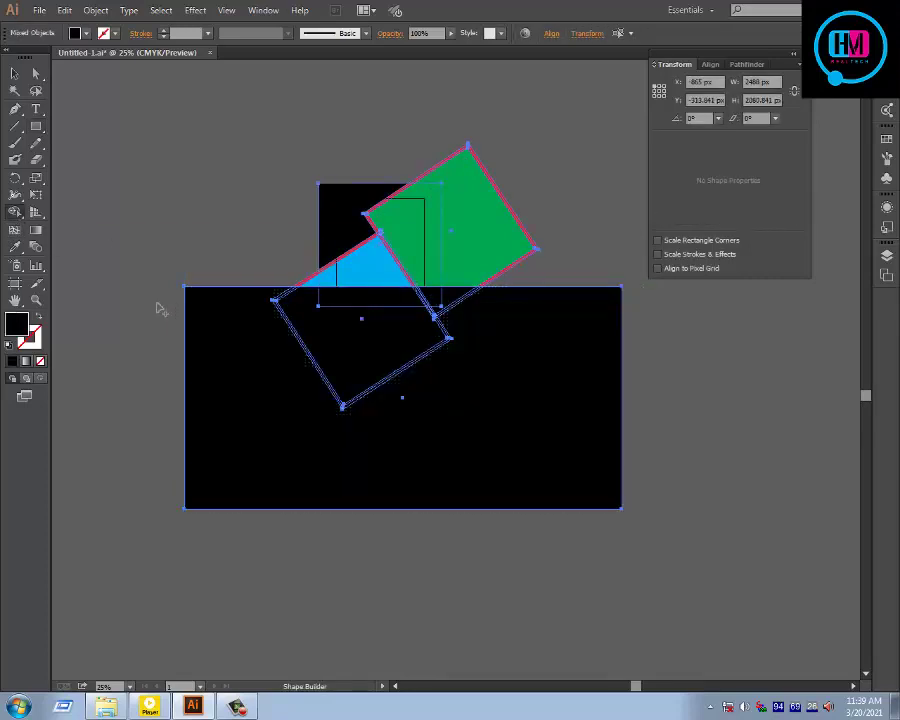
left_click(566, 302)
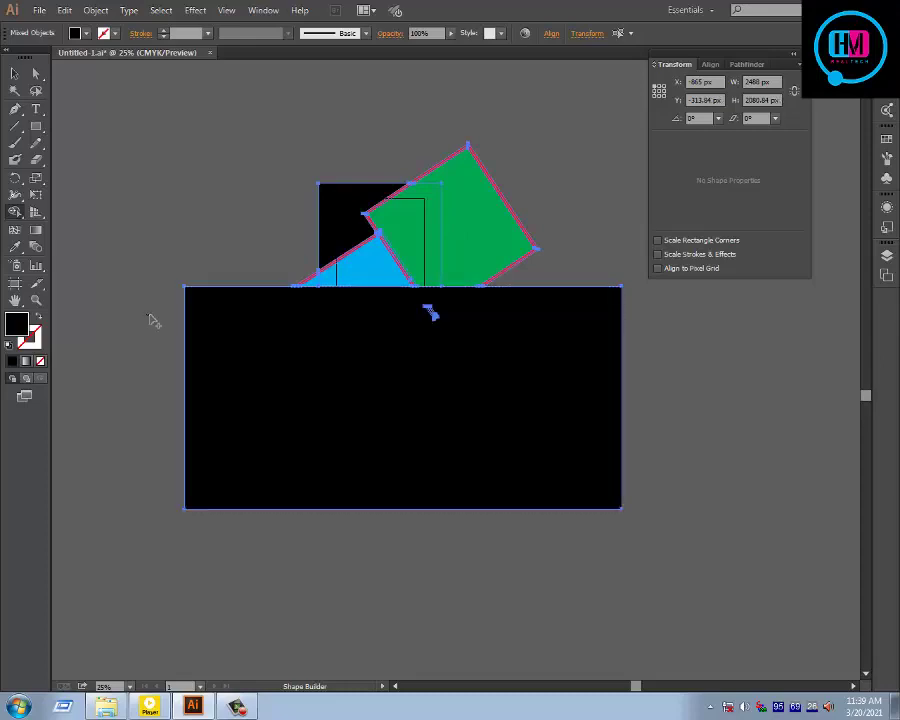
left_click(478, 335, "alt")
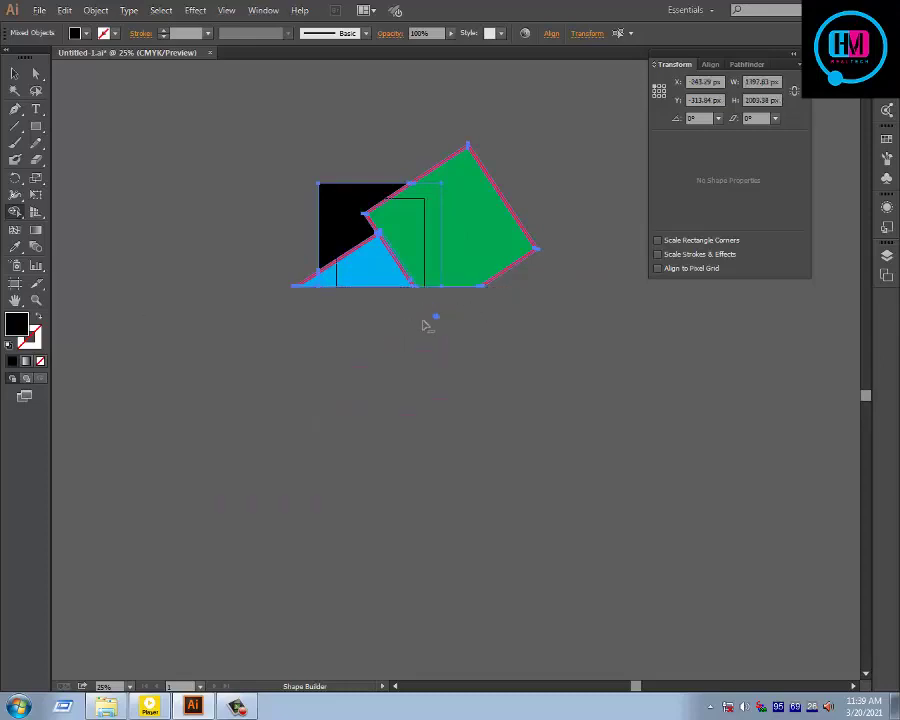
Step: Draw a tall rectangle over the design's right side and remove it with the overhanging green artwork using Shape Builder
left_click(36, 126)
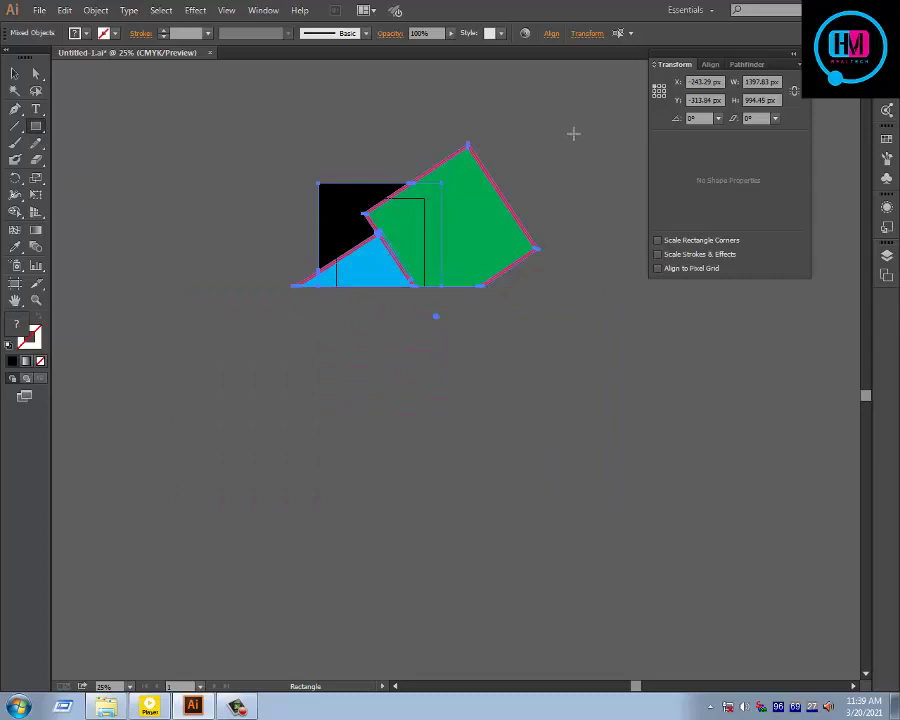
left_click_drag(573, 133, 437, 378)
key("ctrl+a")
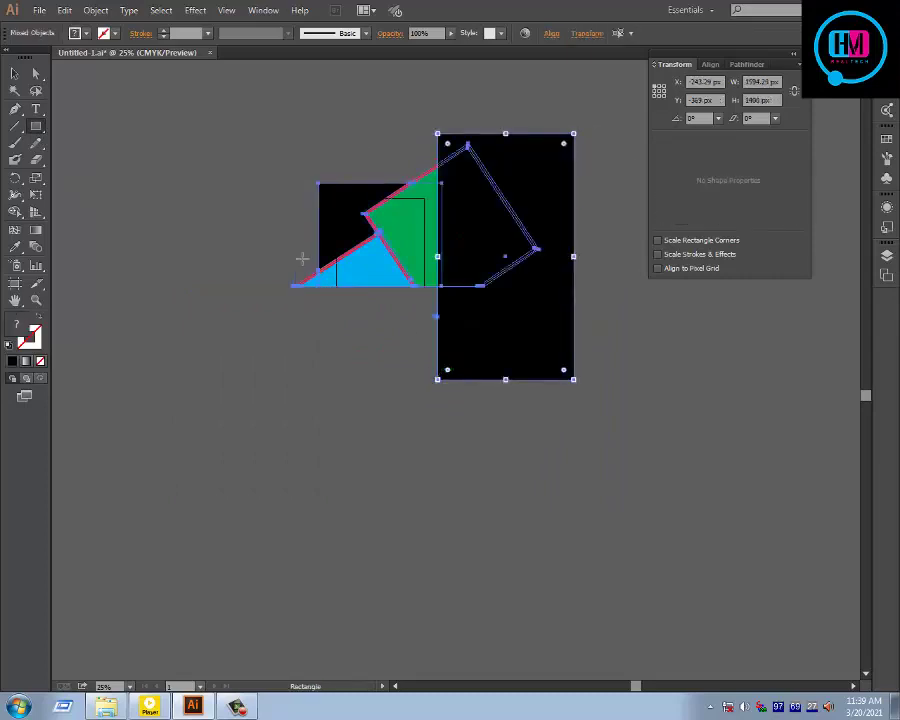
left_click(14, 213)
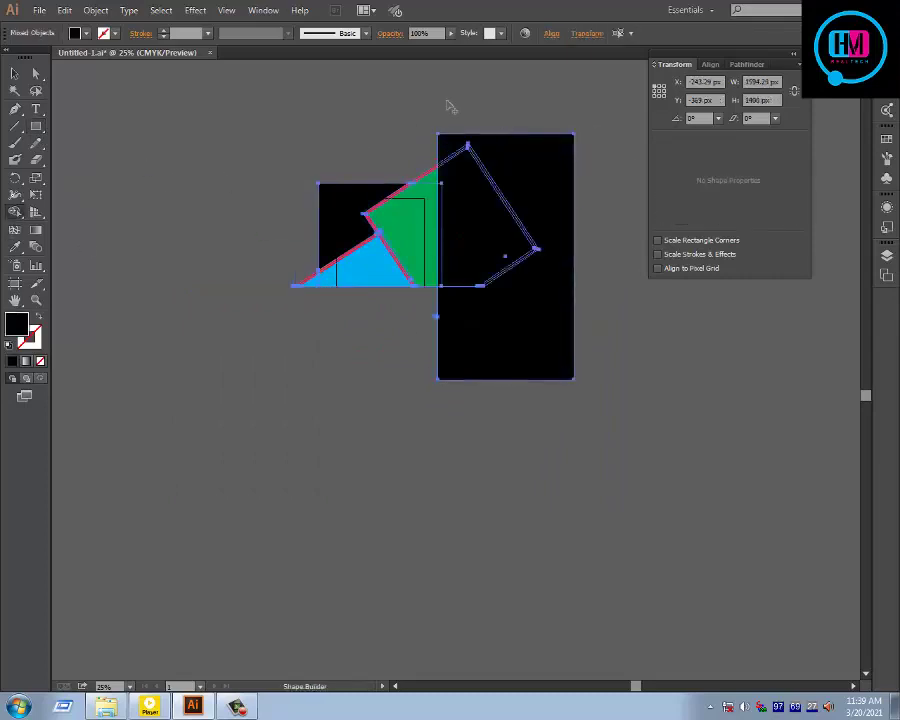
left_click(466, 303, "alt")
Step: Remove the narrow black strip left along the green panel's right edge with Shape Builder
left_click(457, 288, "ctrl")
left_click(457, 288, "ctrl")
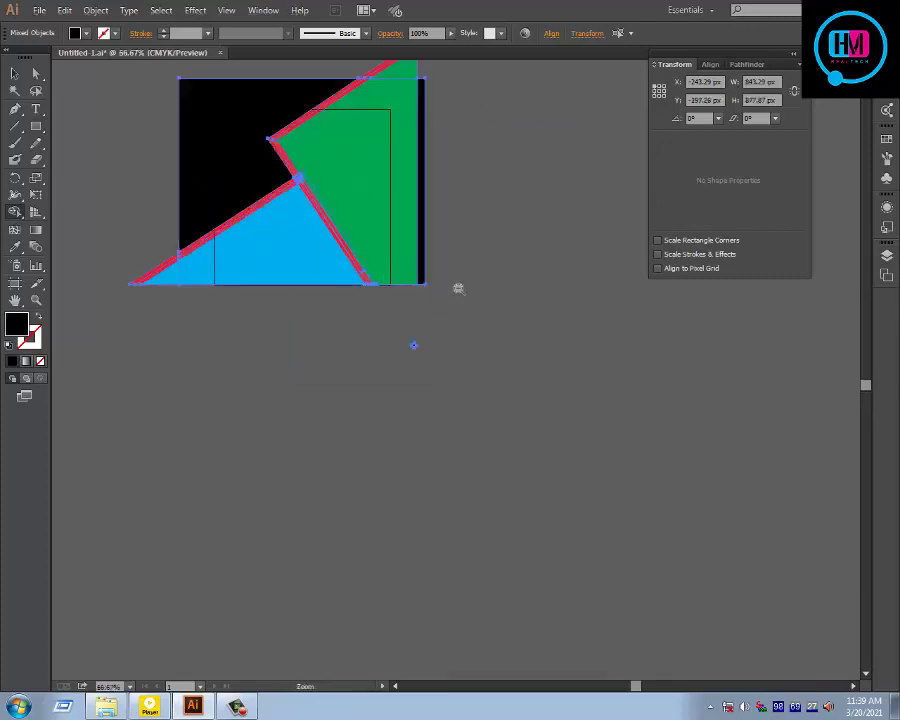
left_click(457, 288, "ctrl")
left_click(457, 288, "ctrl")
left_click_drag(459, 197, 622, 440)
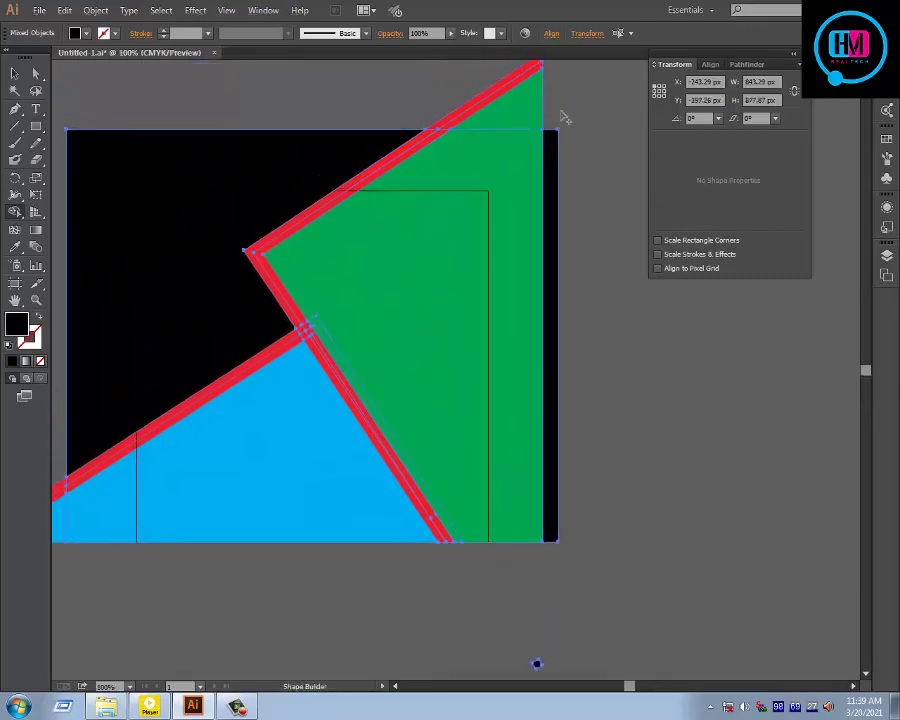
left_click(553, 156, "alt")
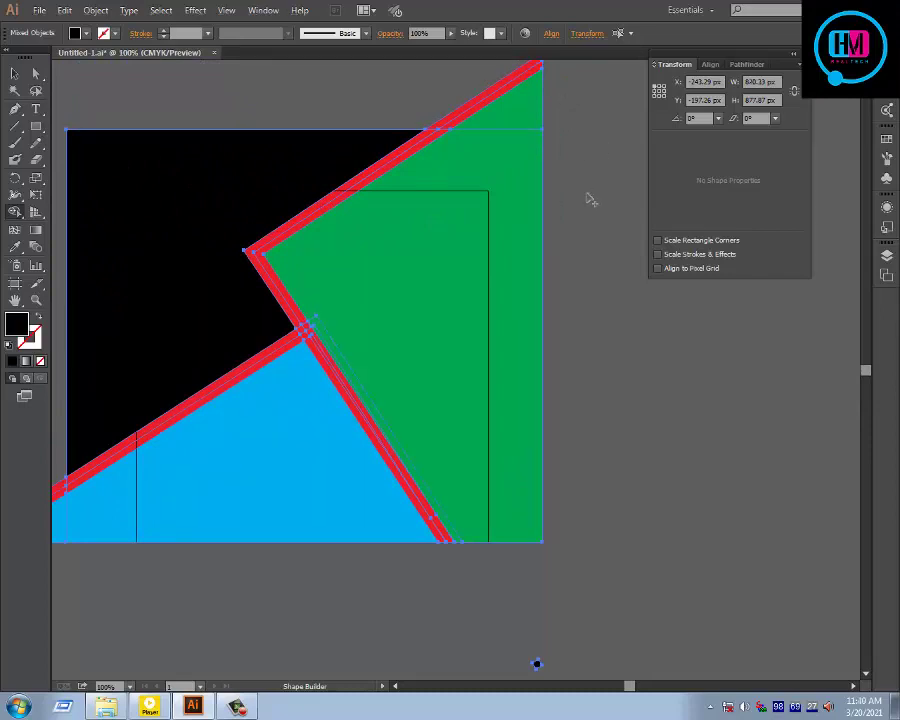
Step: Draw a wide rectangle above the black square's top edge and remove it with the protruding green tip using Shape Builder
left_click(549, 147, "ctrl+alt")
left_click_drag(581, 108, 563, 194)
left_click(36, 127)
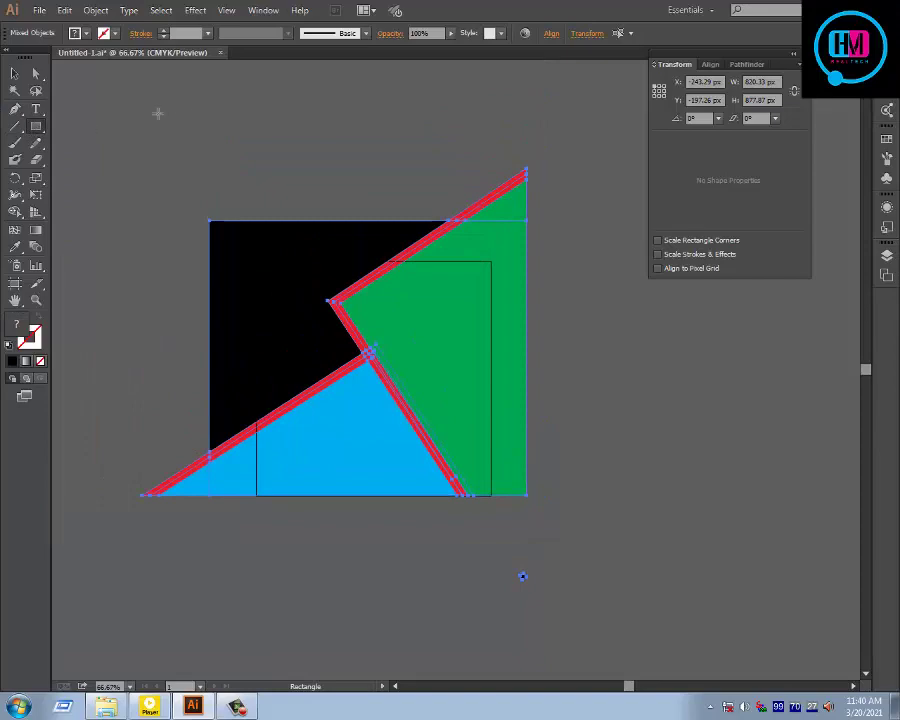
left_click_drag(157, 113, 586, 220)
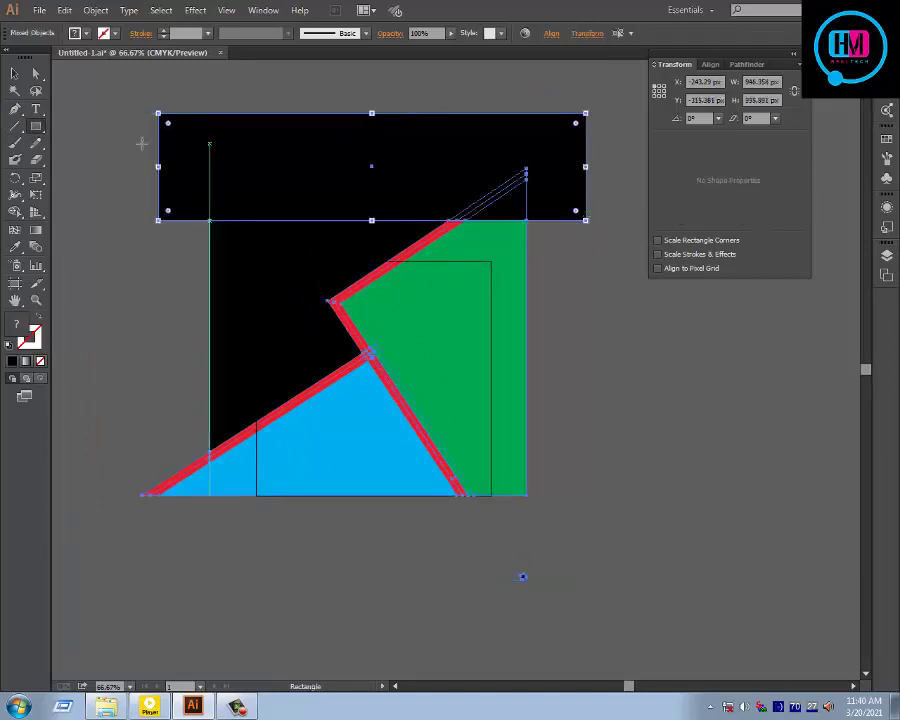
left_click(14, 213)
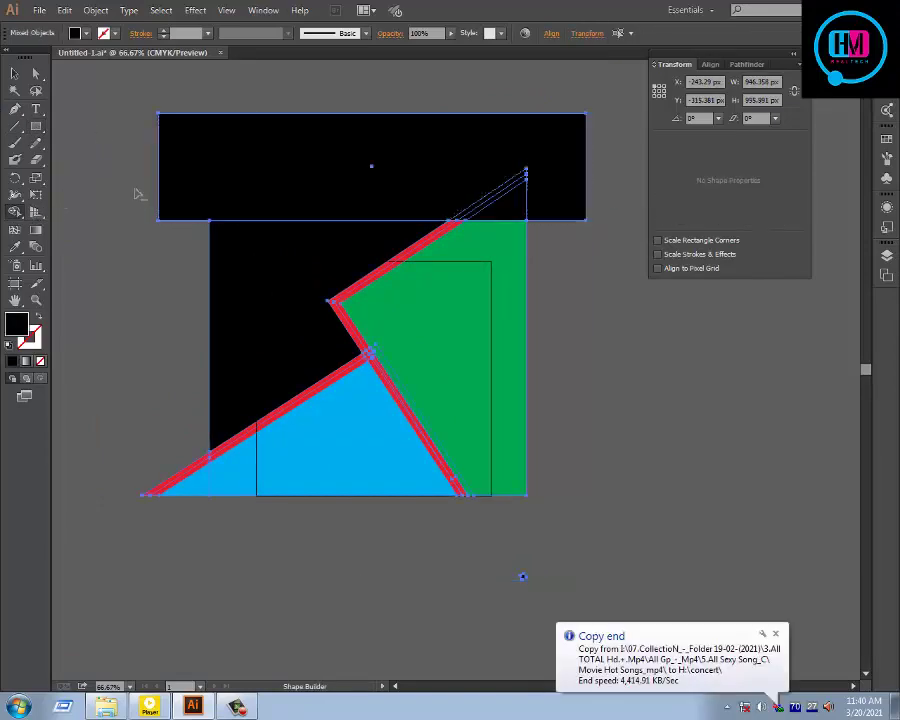
left_click(545, 190, "alt")
Step: Cover everything left of the artboard with a rectangle about 302 by 886 px and cut it and the overhang away with Shape Builder
key("space")
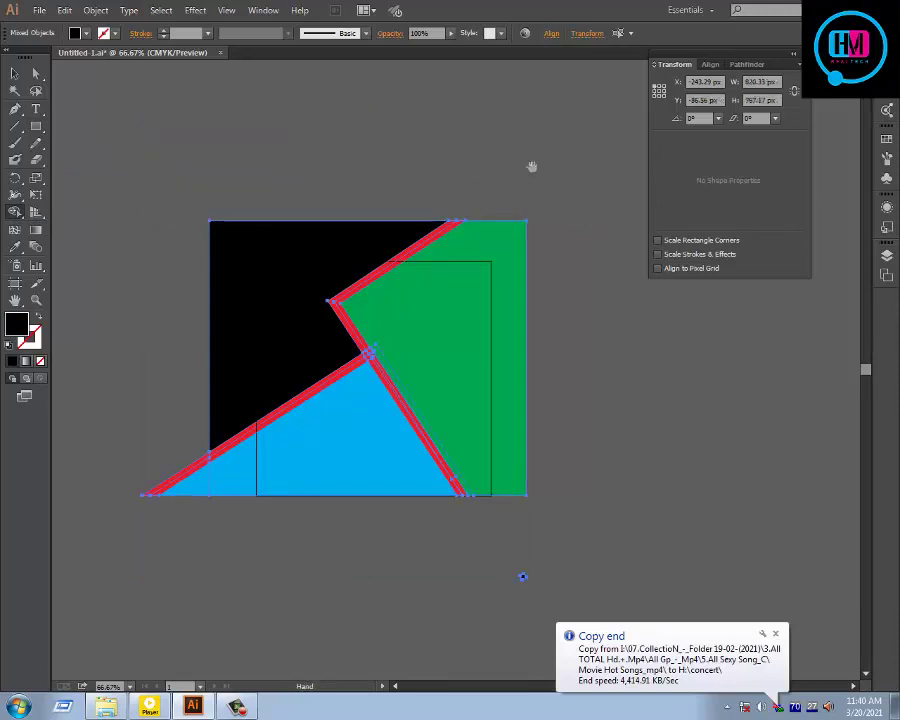
left_click_drag(532, 180, 567, 120)
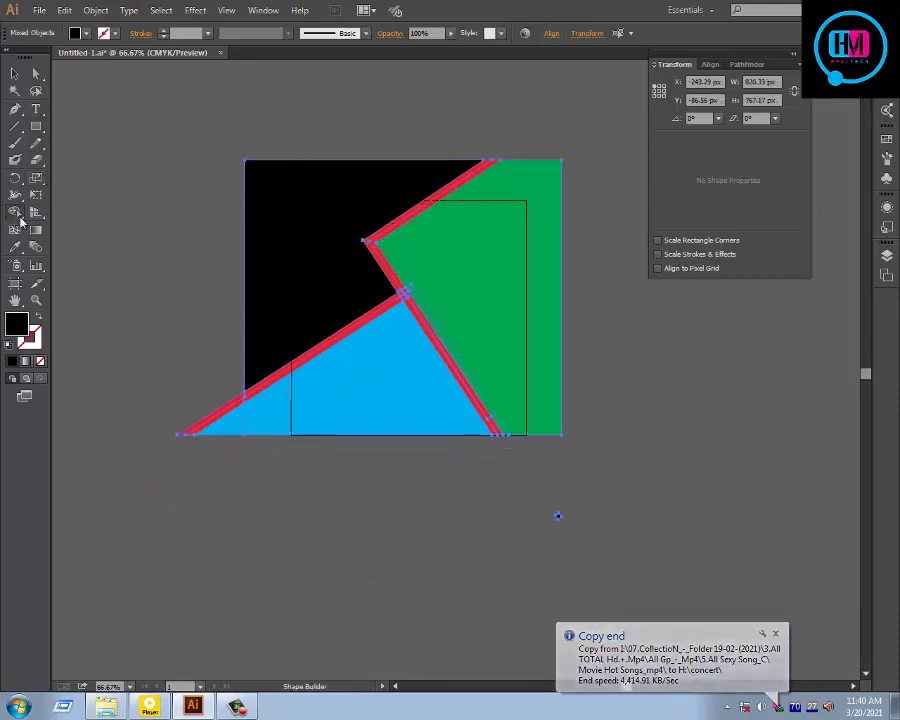
left_click(36, 127)
left_click_drag(150, 143, 290, 558)
key("ctrl+a")
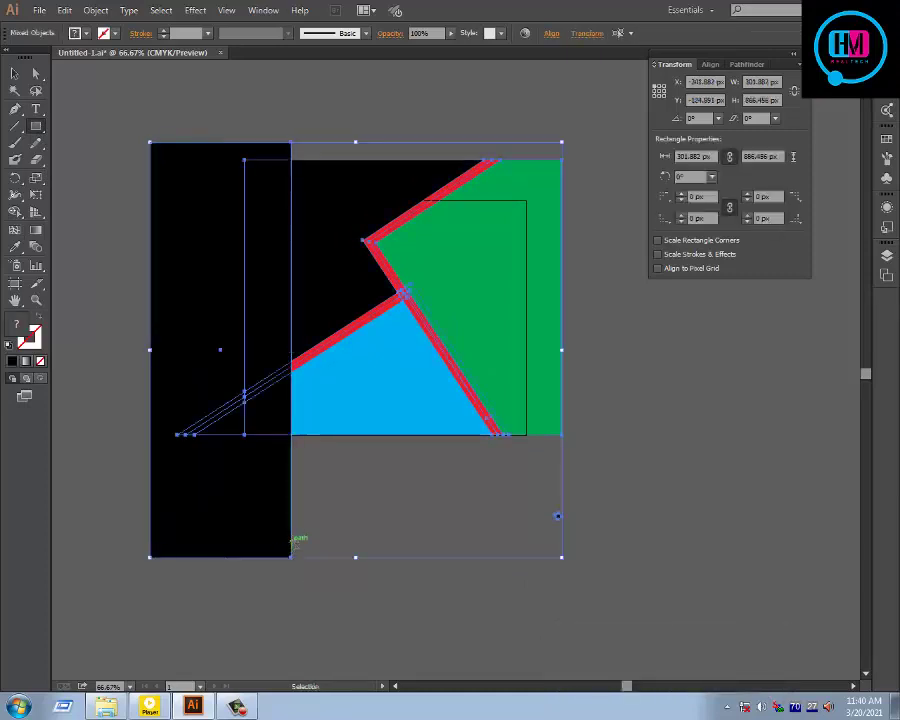
left_click(15, 213)
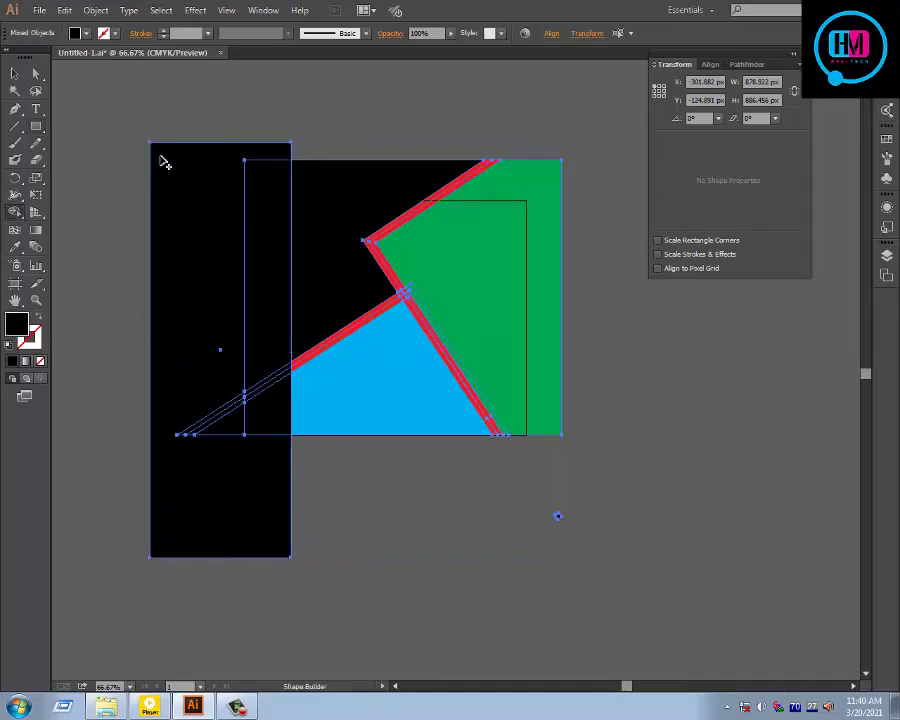
left_click_drag(245, 106, 271, 505)
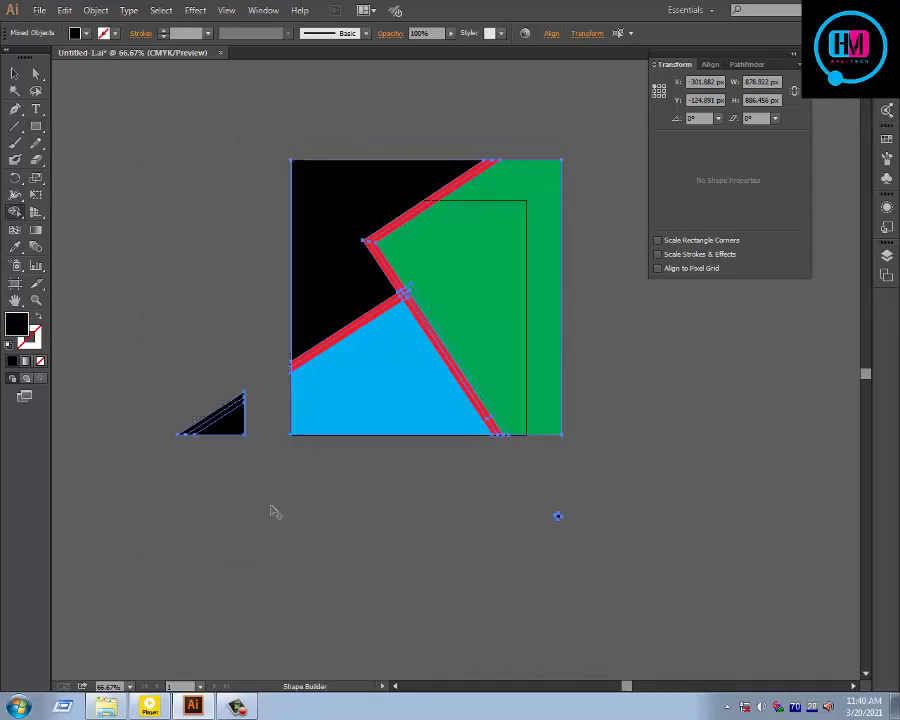
left_click_drag(210, 279, 229, 523)
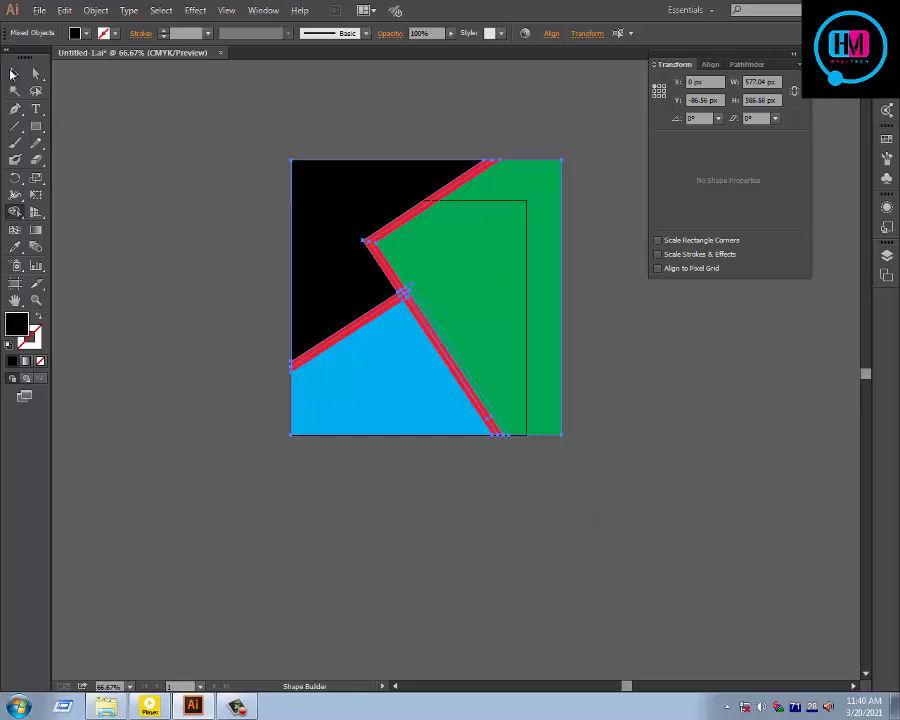
Step: Select the whole trimmed design and move it down-right off the artboard to about X 673 px, Y 414 px
left_click(12, 74)
left_click(578, 268)
left_click(558, 219)
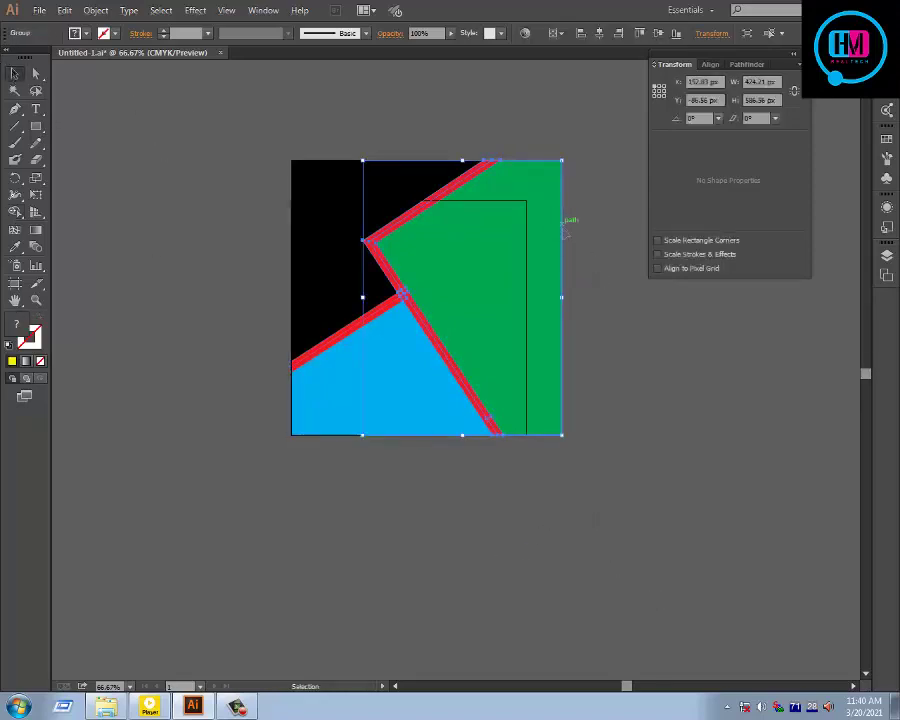
left_click(405, 172)
left_click(298, 146)
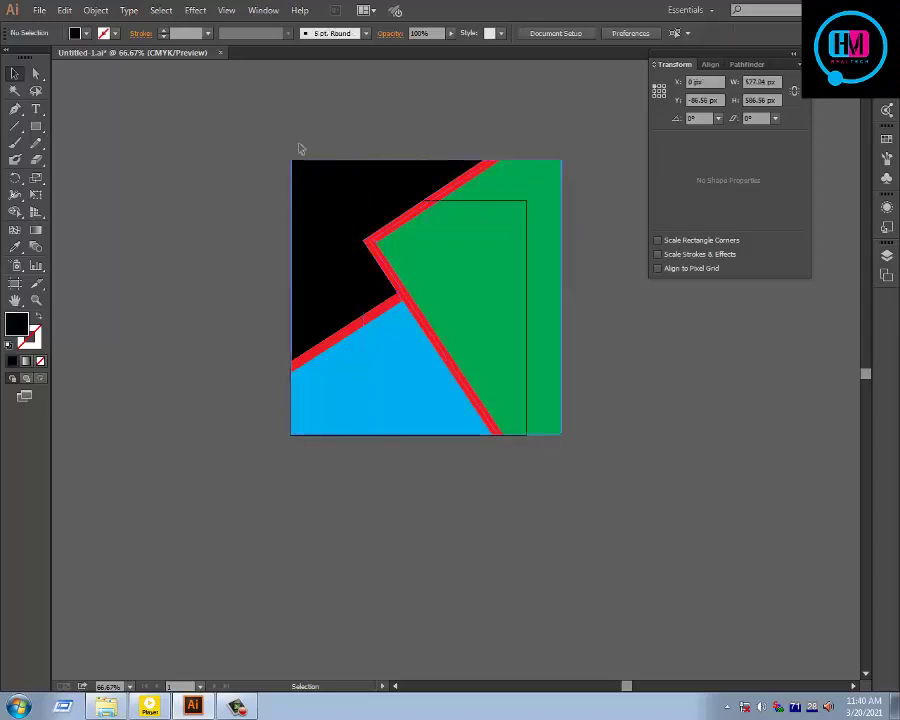
left_click_drag(261, 110, 569, 428)
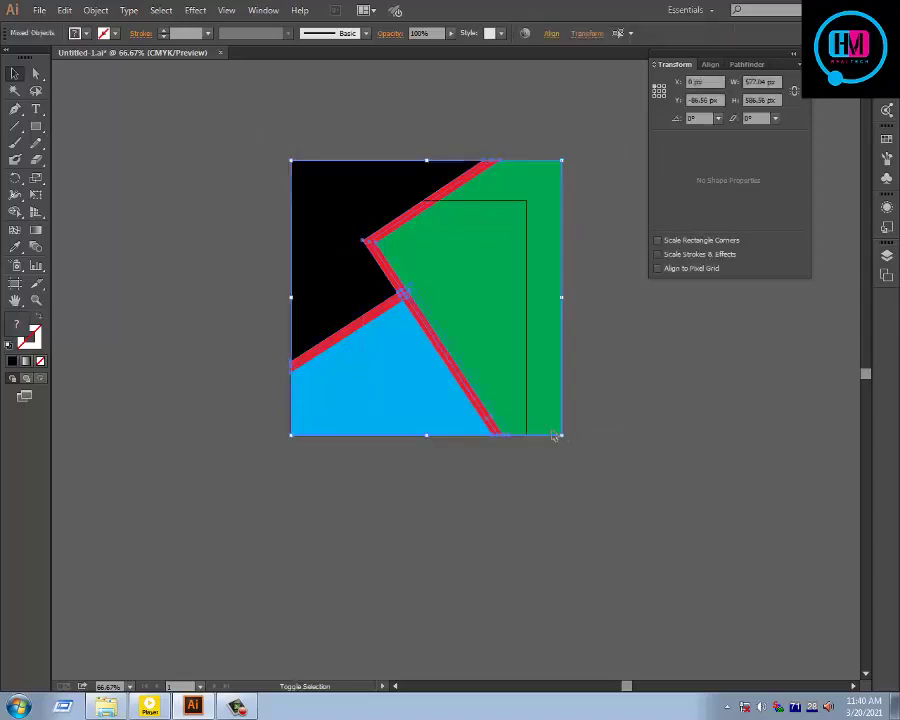
left_click_drag(440, 246, 704, 481)
key("space")
left_click_drag(458, 183, 263, 105)
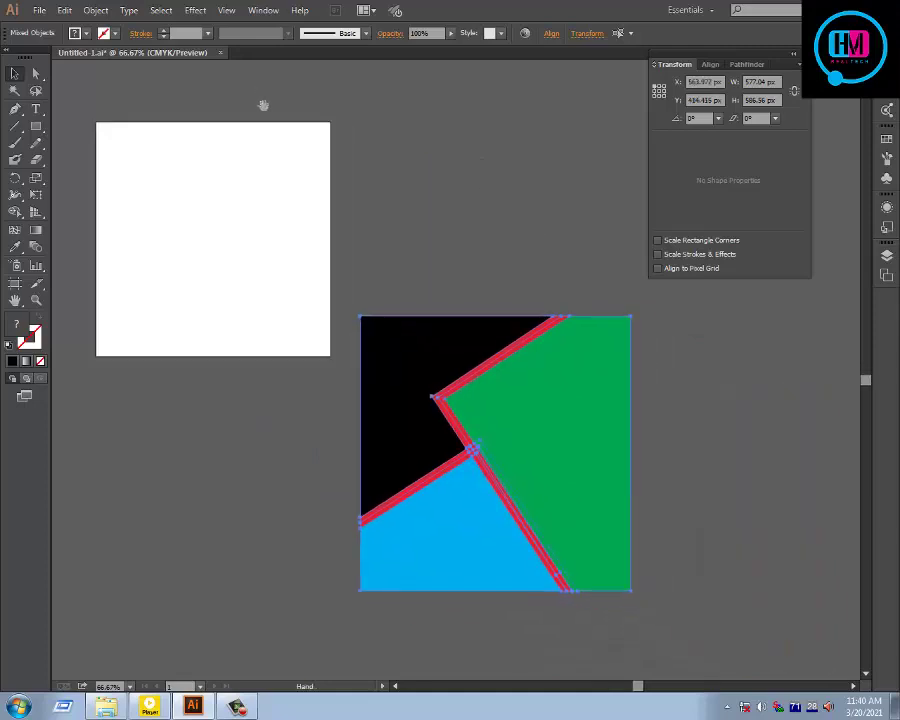
left_click_drag(504, 378, 556, 378)
left_click(749, 360)
left_click(463, 362)
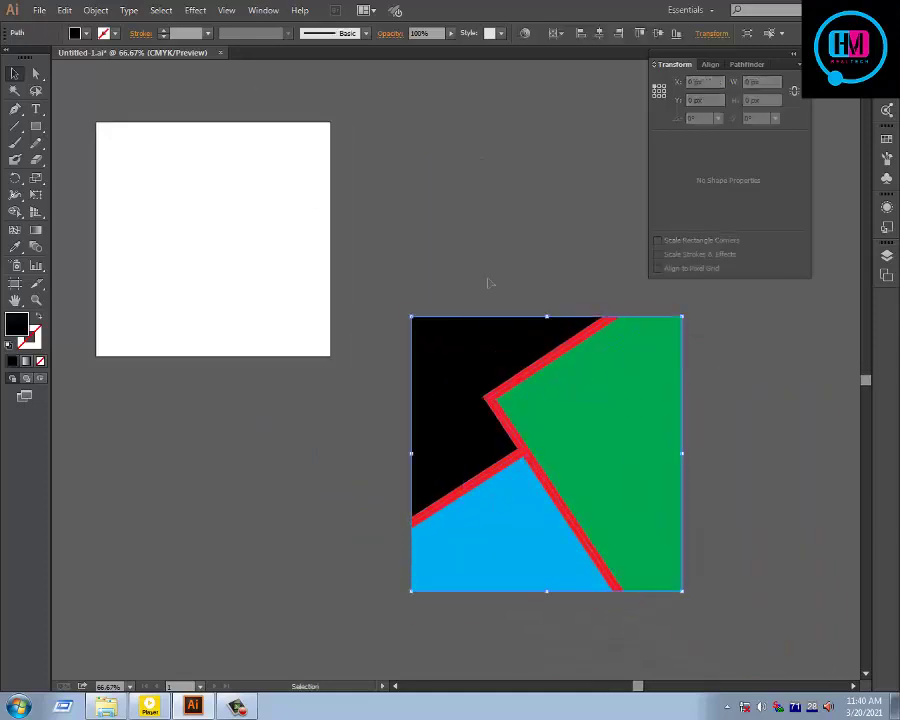
right_click(468, 353)
left_click(410, 354)
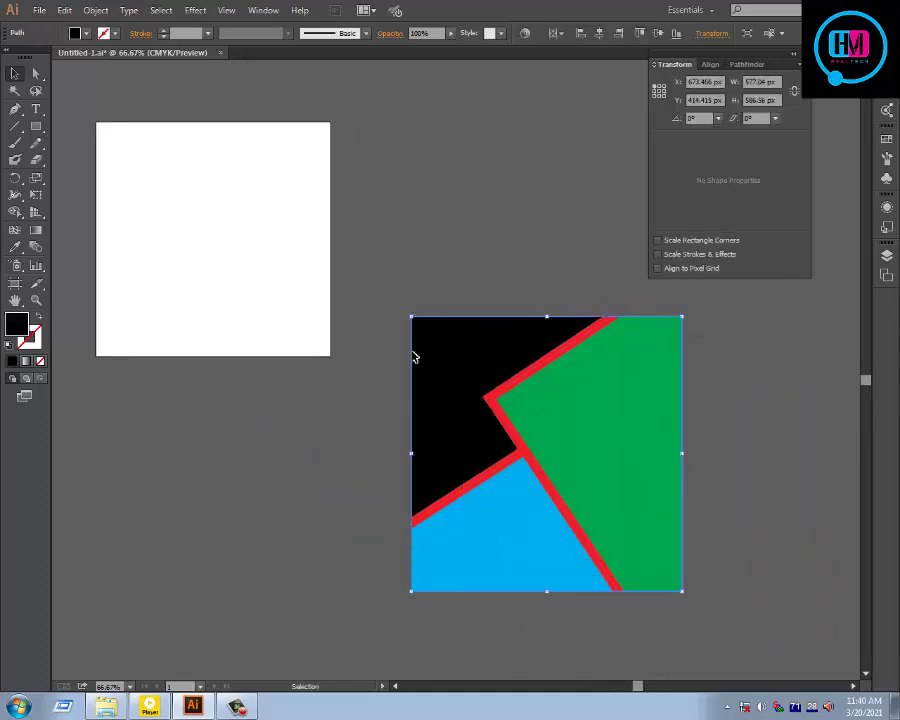
left_click(449, 355)
left_click(634, 424)
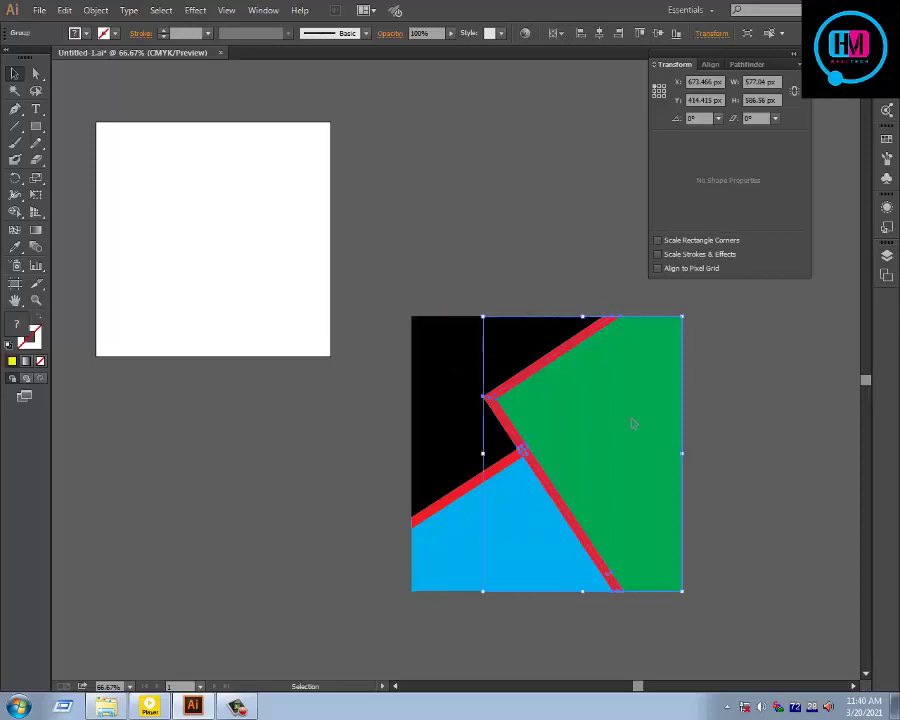
Step: Show all hidden objects to bring back the sample post, and clear the selection
scroll(380, 239, "down", 3)
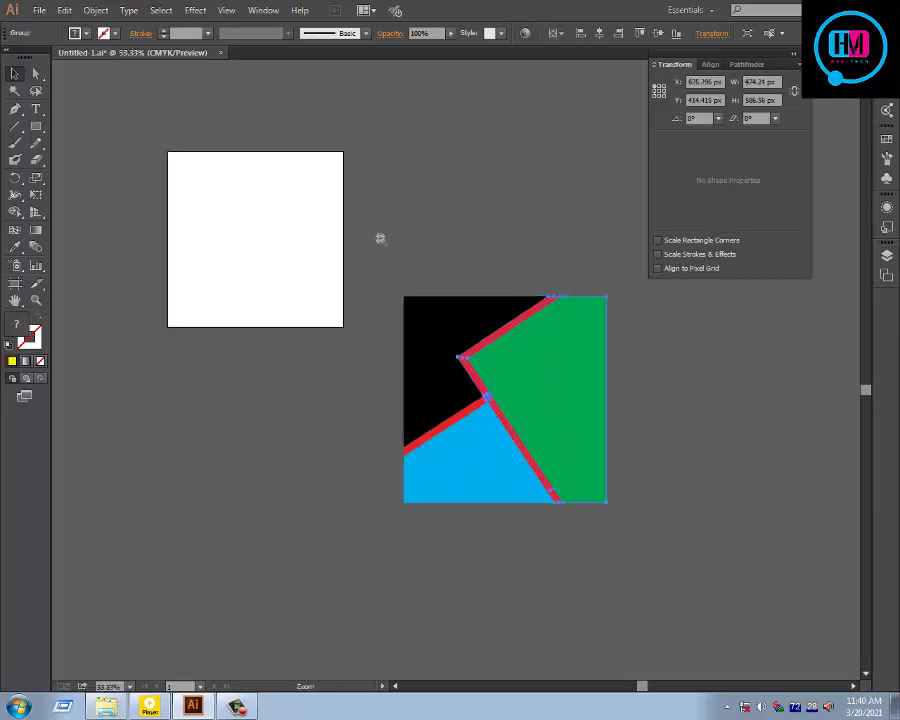
key("ctrl+alt+3")
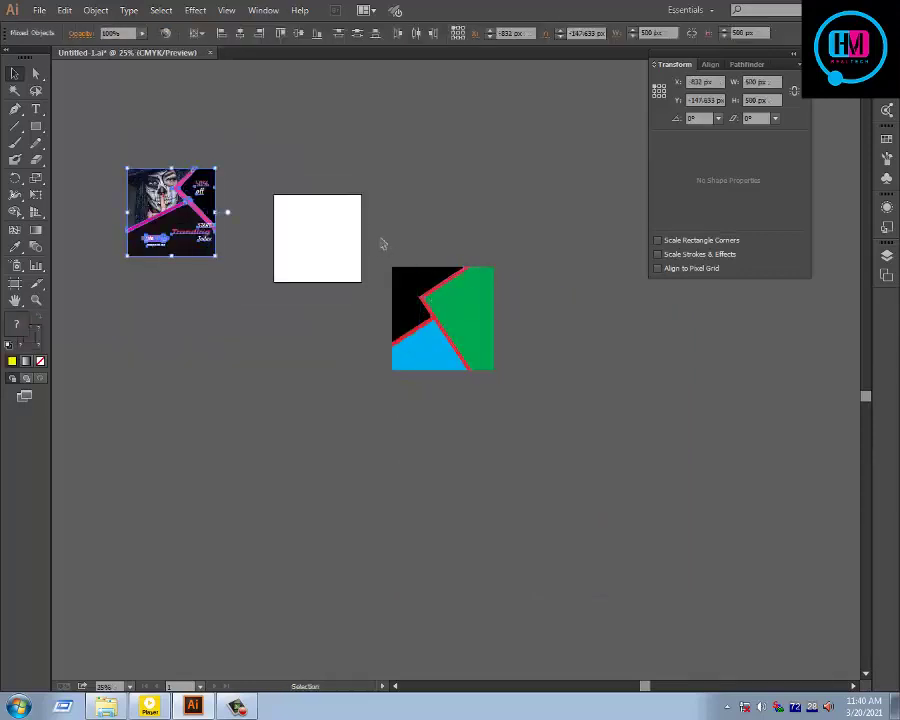
left_click(473, 144)
Step: Ungroup the cyan panel and its red border
left_click_drag(473, 144, 498, 234)
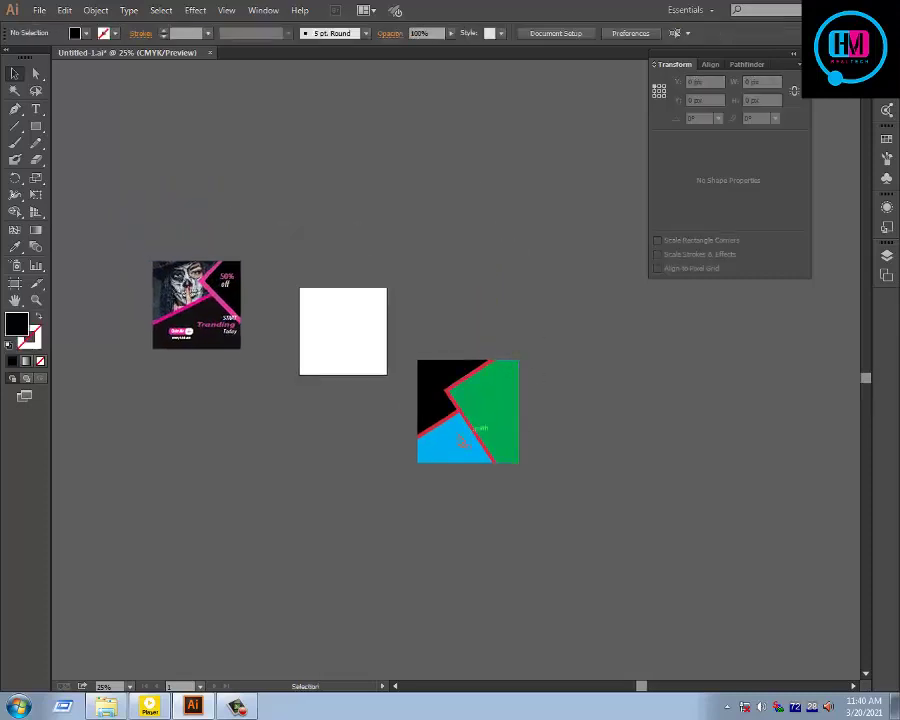
left_click(450, 448)
right_click(450, 444)
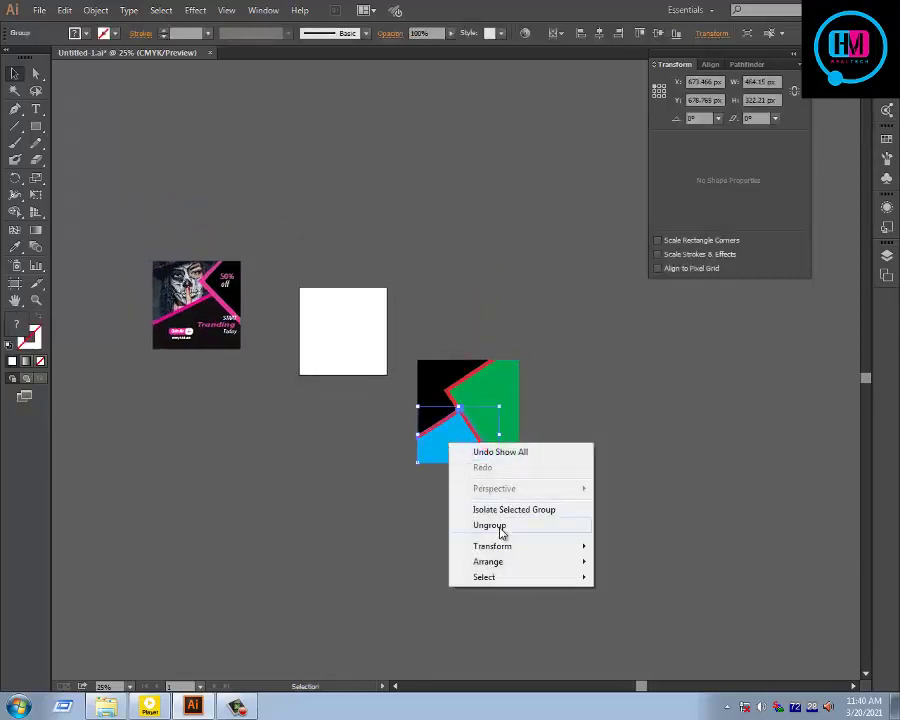
left_click(496, 526)
left_click(432, 480)
Step: Recolour the cyan panel with the dark background colour sampled from the sample post
left_click(443, 447)
key("i")
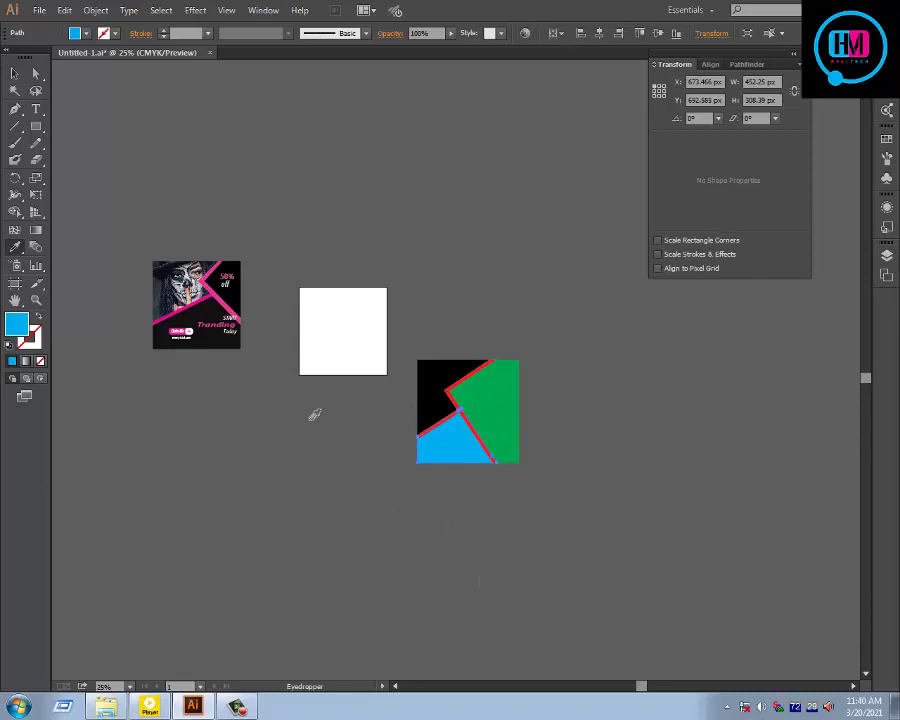
left_click(206, 316)
left_click(14, 74)
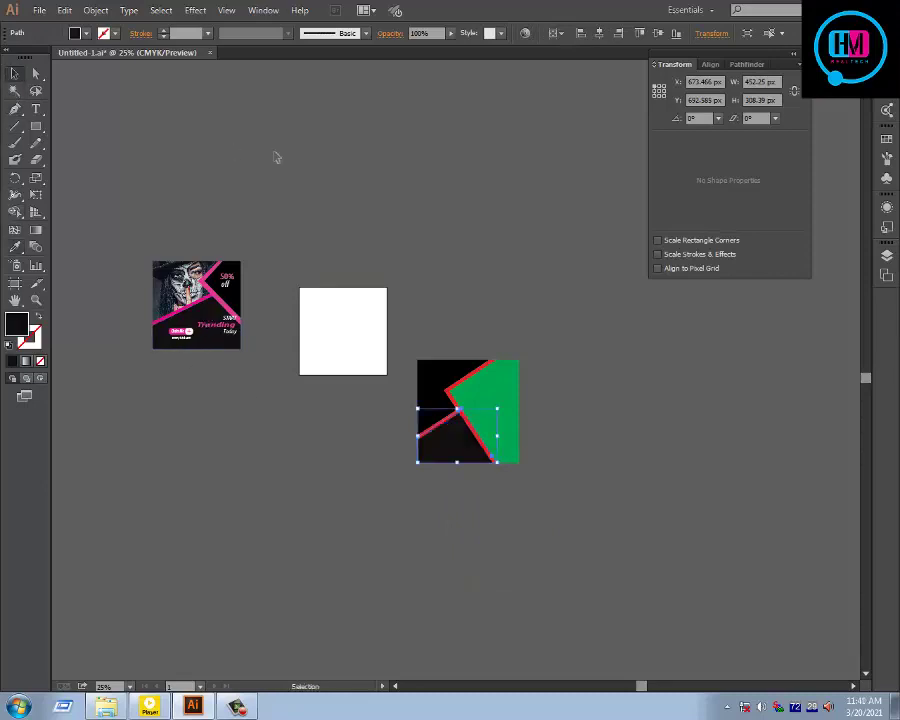
left_click(277, 157)
scroll(482, 348, "up", 2)
left_click_drag(422, 294, 771, 296)
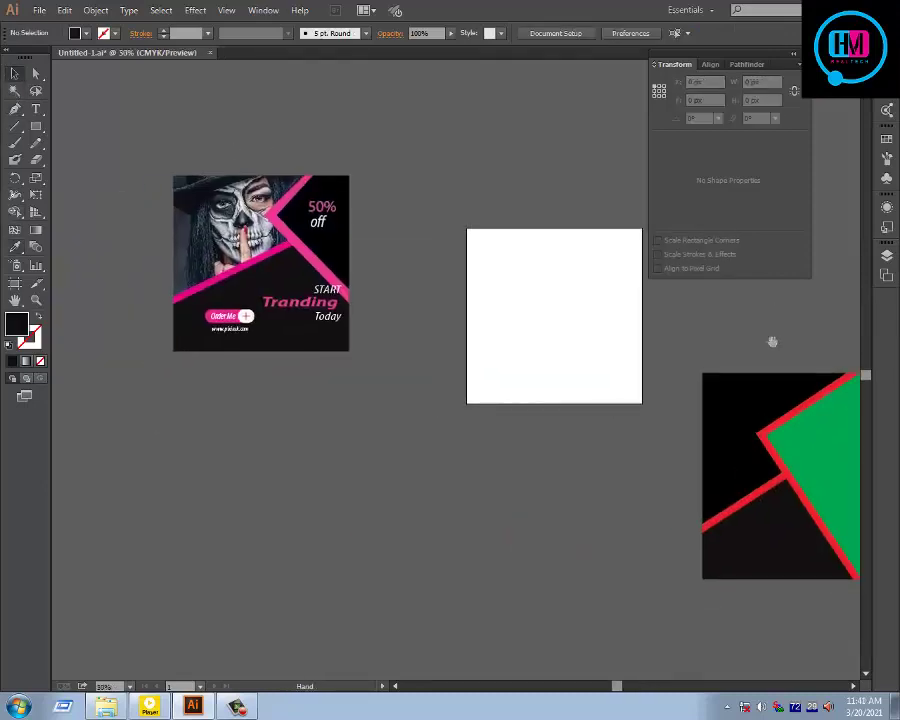
Step: Recolour the lower-left red border strip with the magenta sampled from the sample post's border
left_click(740, 506)
key("i")
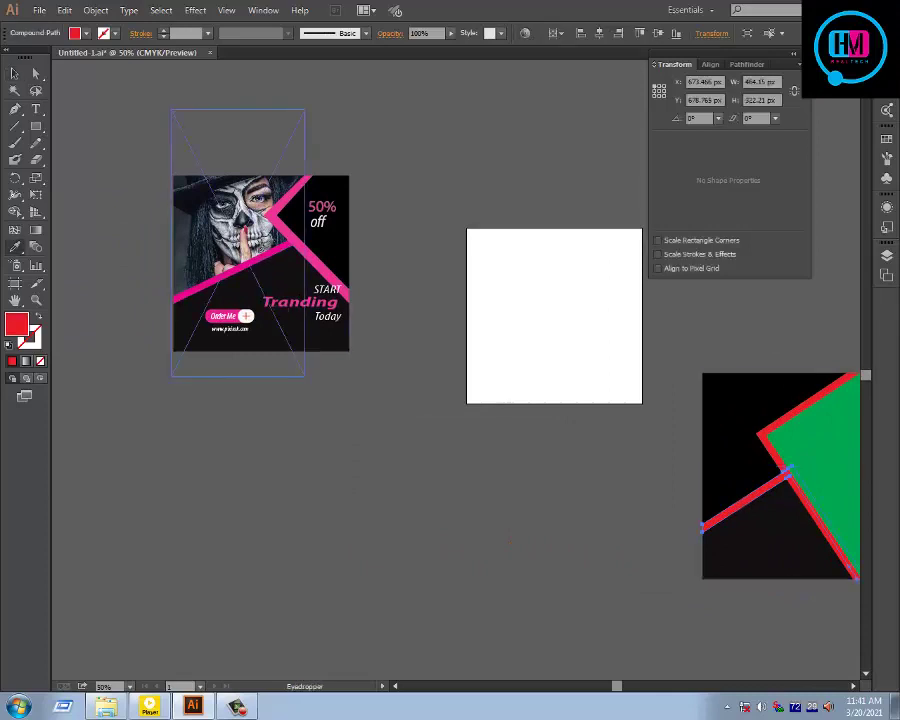
left_click(13, 73)
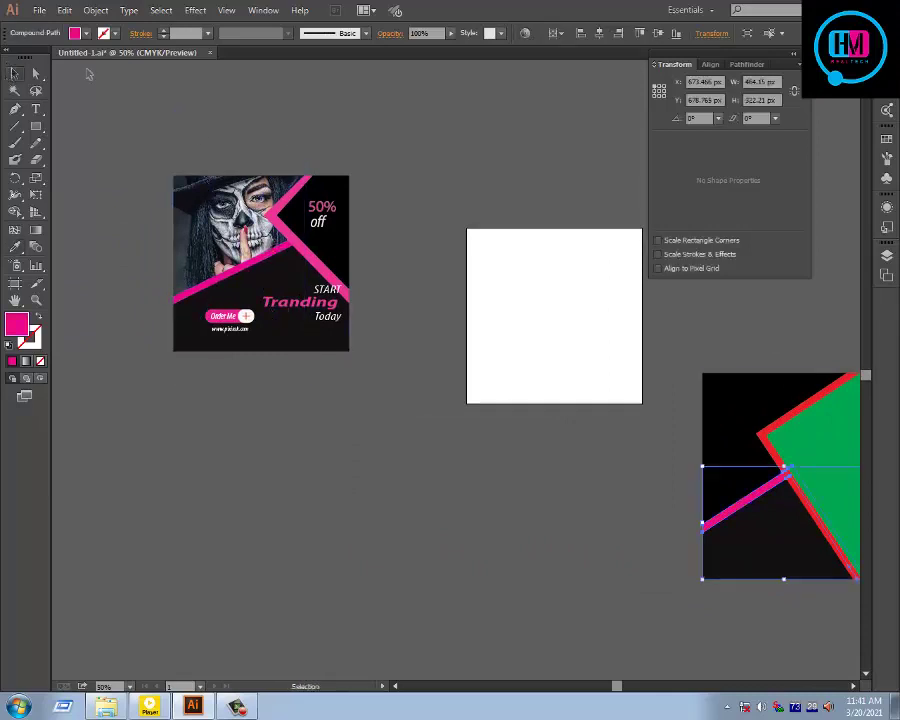
left_click(750, 336)
Step: Ungroup the green panel and its red border, and clear the selection
left_click_drag(610, 270, 519, 263)
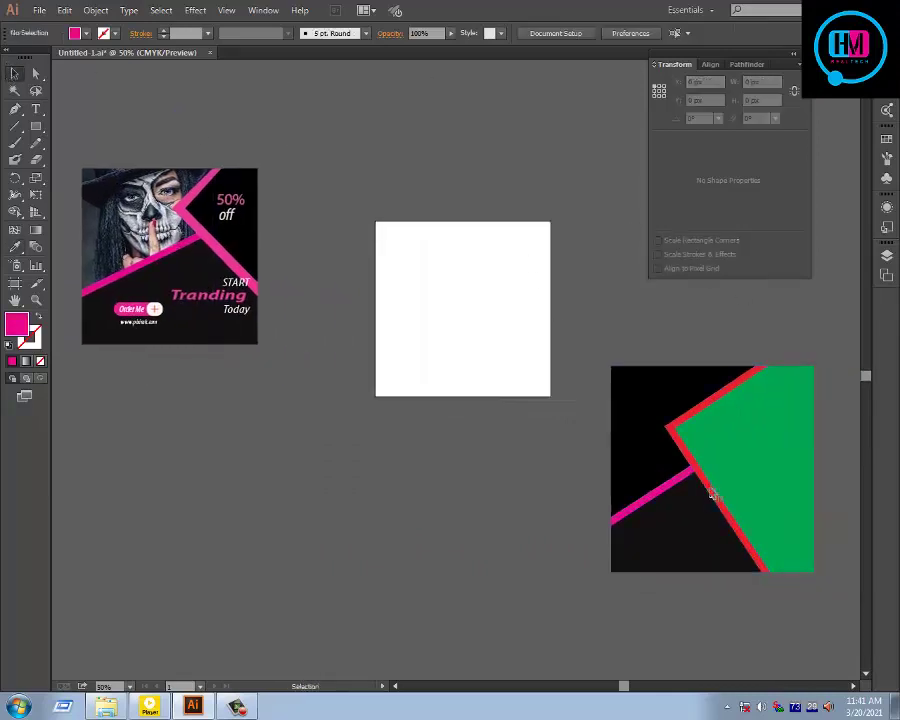
left_click(712, 490)
right_click(712, 487)
left_click(747, 563)
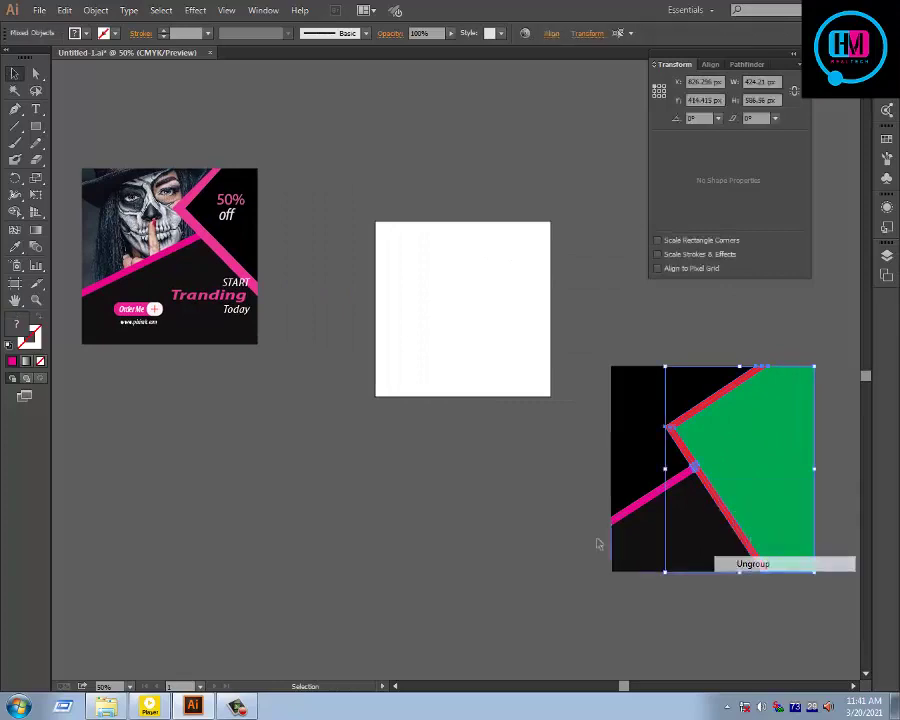
left_click(597, 542)
Step: Recolour the green panel's red border with the pink sampled from the sample post's arrow-shaped border
left_click(707, 490)
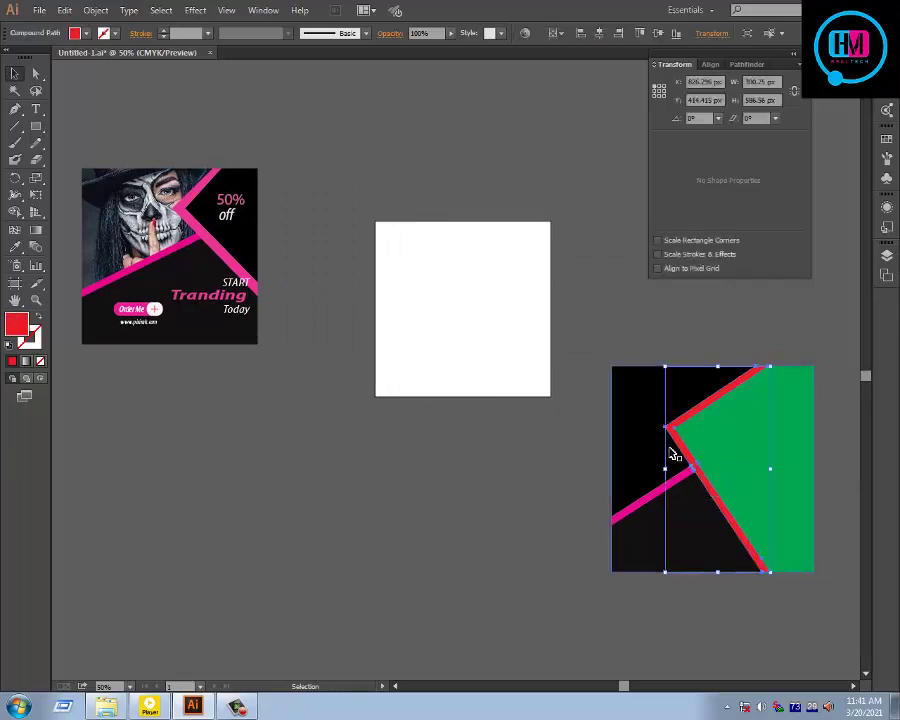
key("i")
left_click(187, 207)
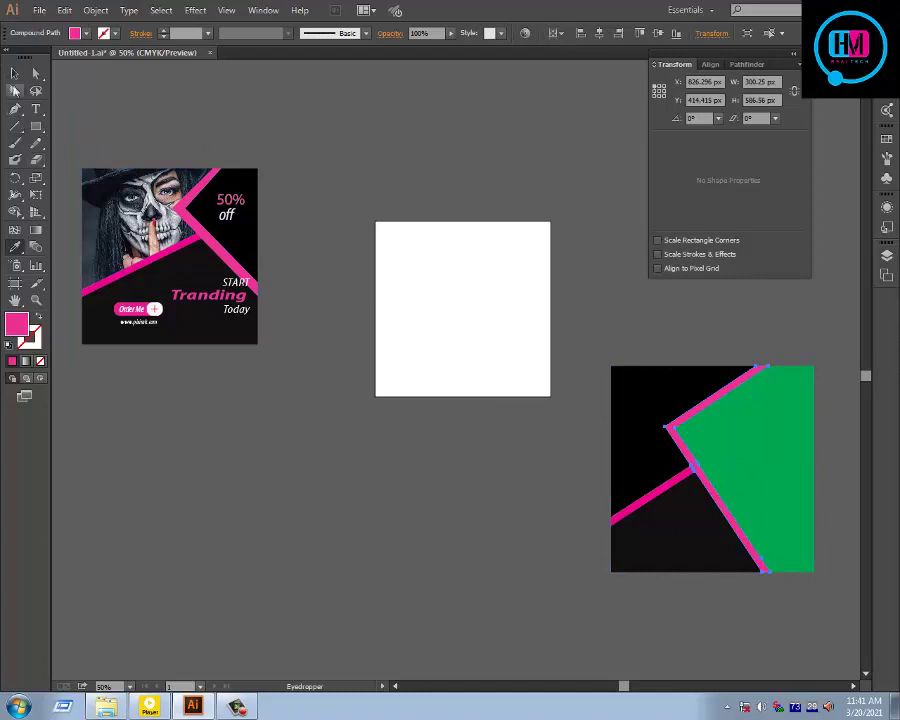
key("v")
left_click(326, 135)
Step: Recolour the green panel with the black sampled from the sample post's upper-right panel
left_click(743, 448)
key("i")
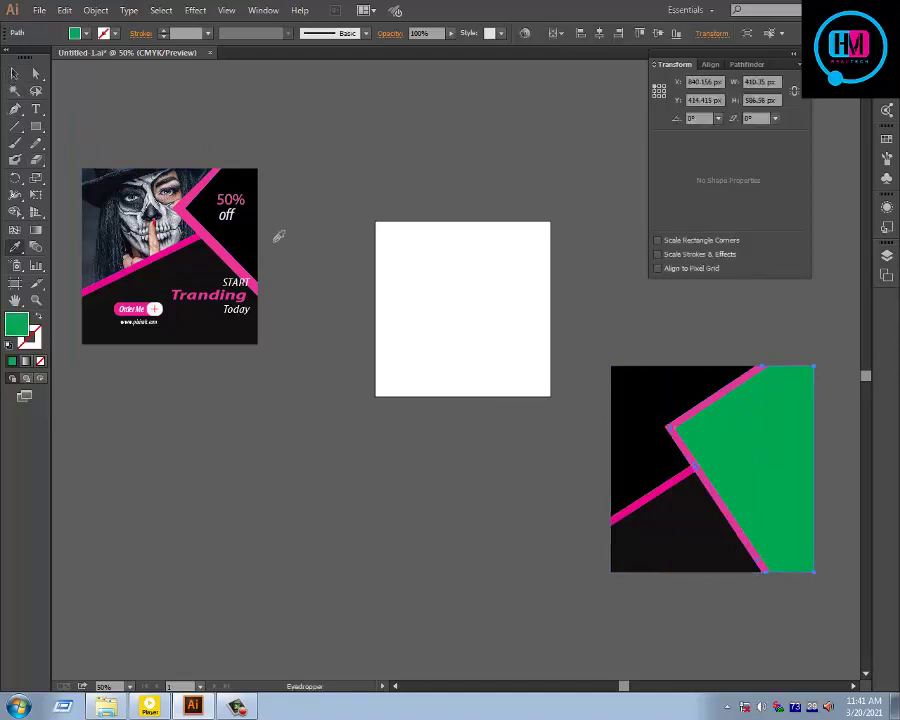
left_click(246, 232)
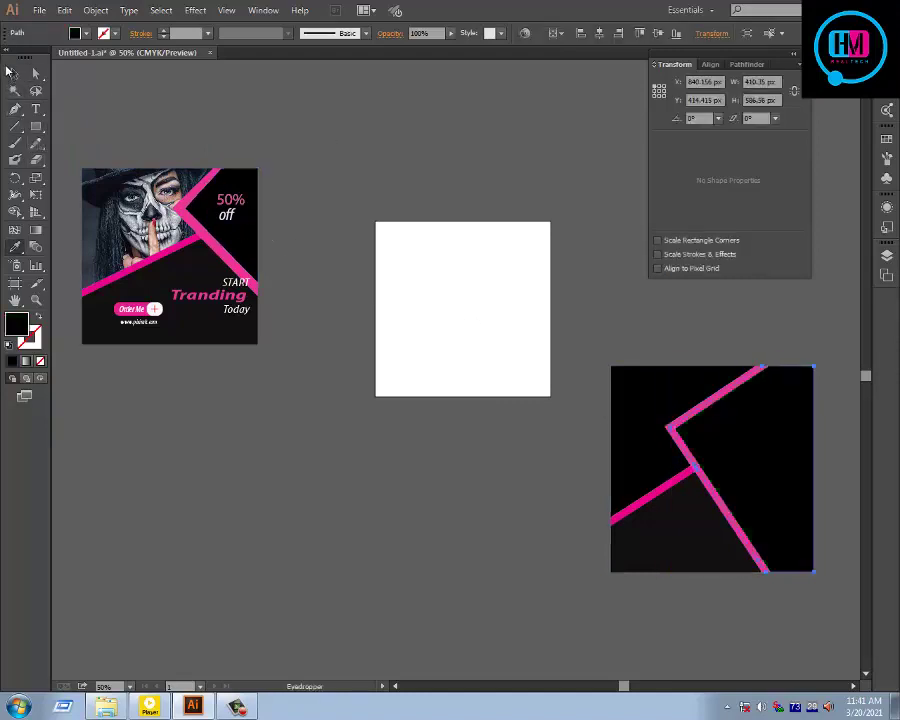
left_click(14, 73)
left_click(394, 116)
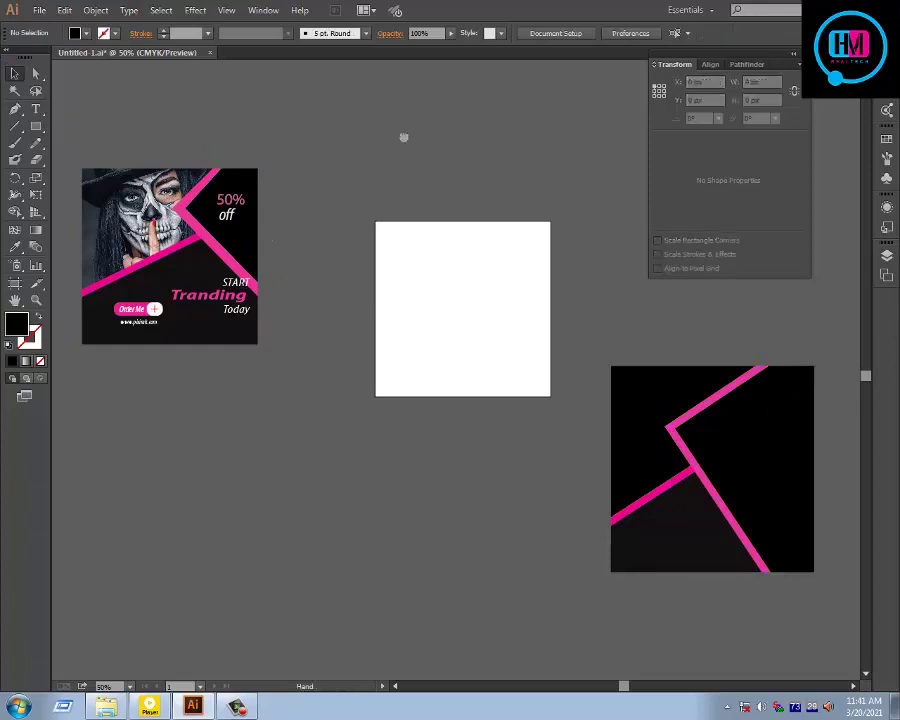
left_click_drag(403, 137, 420, 156)
left_click(638, 418)
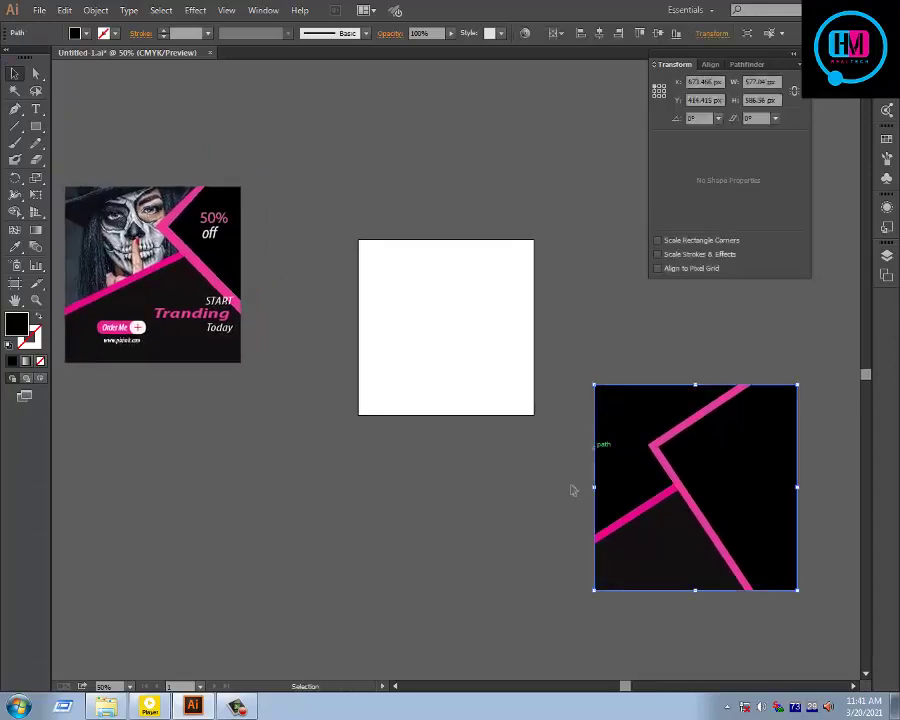
left_click(212, 225)
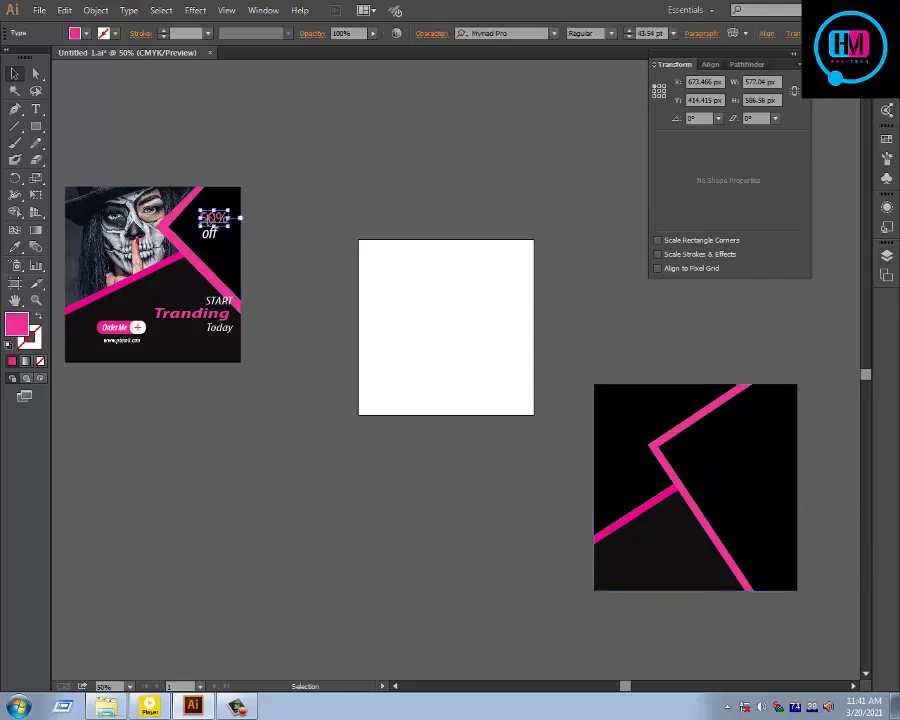
left_click(320, 180)
left_click(211, 233)
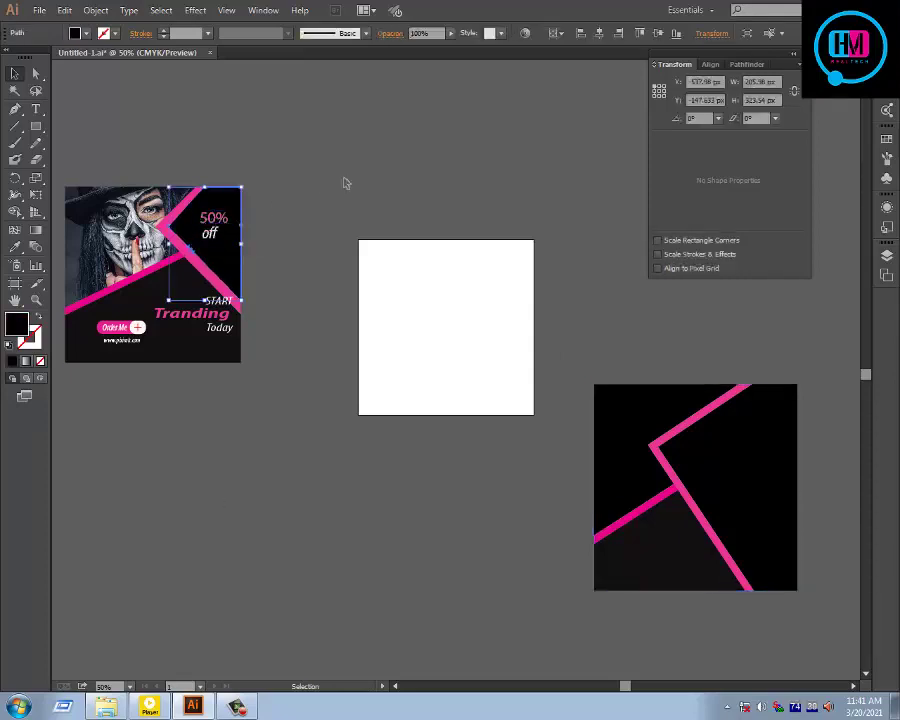
left_click(345, 182)
Step: Add the text "50%" in Myriad Pro, enlarge it to about 133.5 pt and place it on the design's right-hand panel
key("t")
left_click(328, 503)
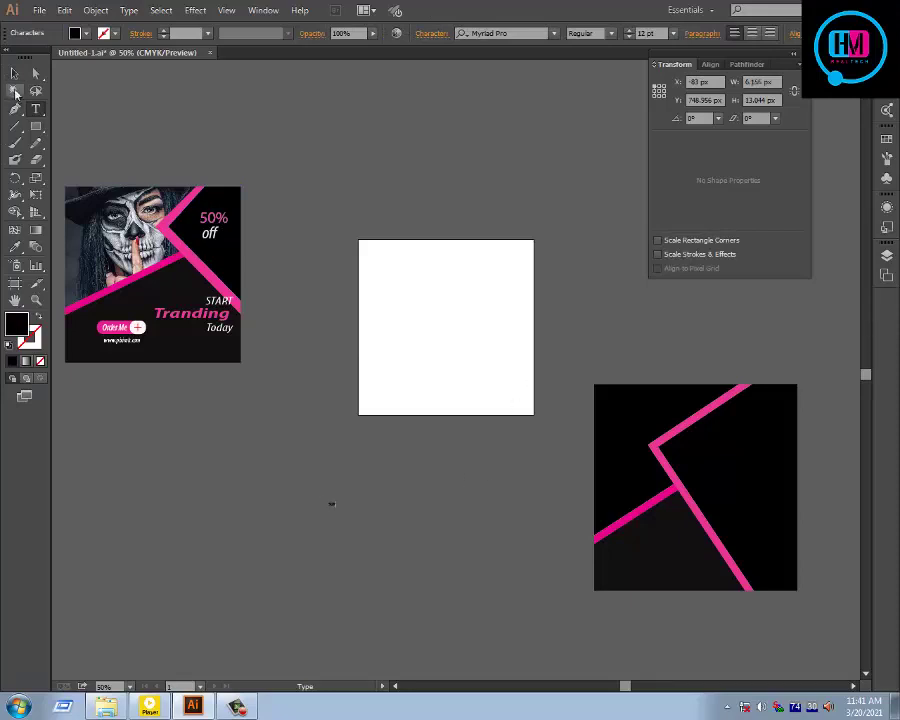
left_click(14, 74)
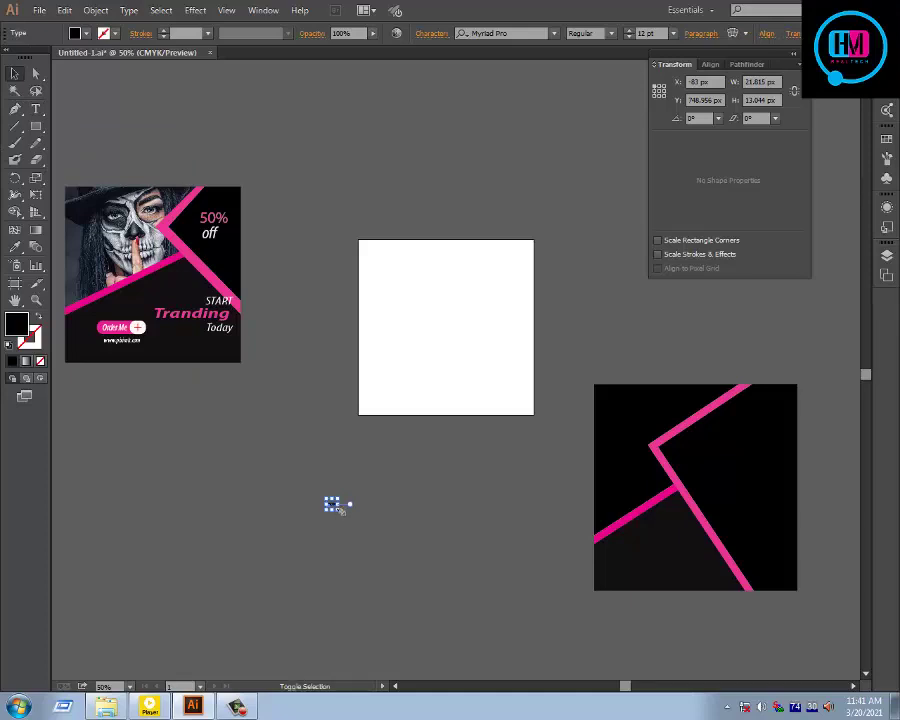
left_click_drag(340, 509, 785, 444)
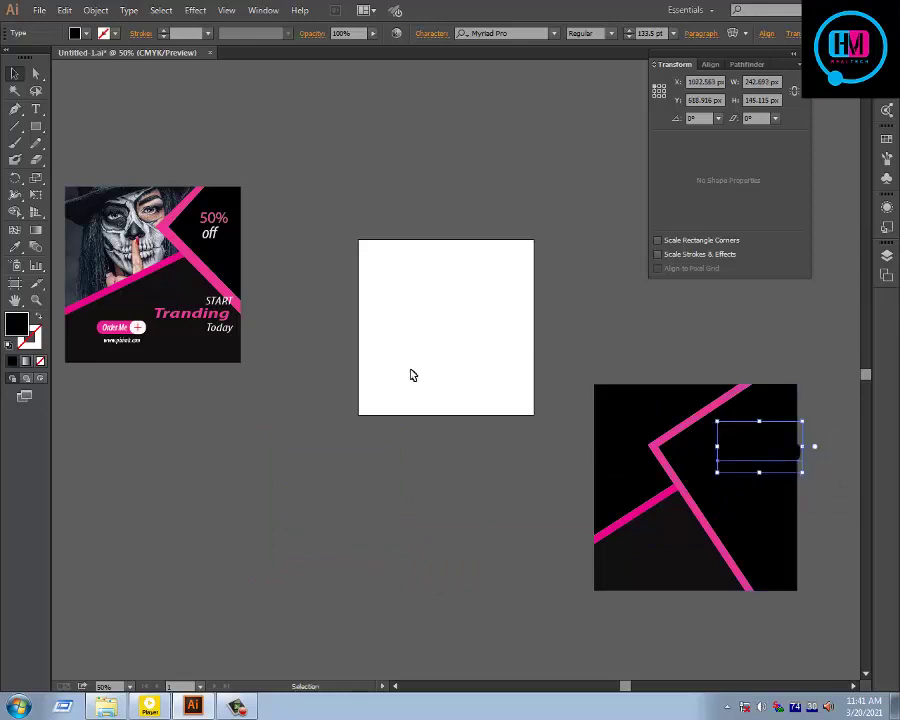
Step: Fill the "50%" text on the right-hand panel with white
left_click(75, 33)
left_click(34, 60)
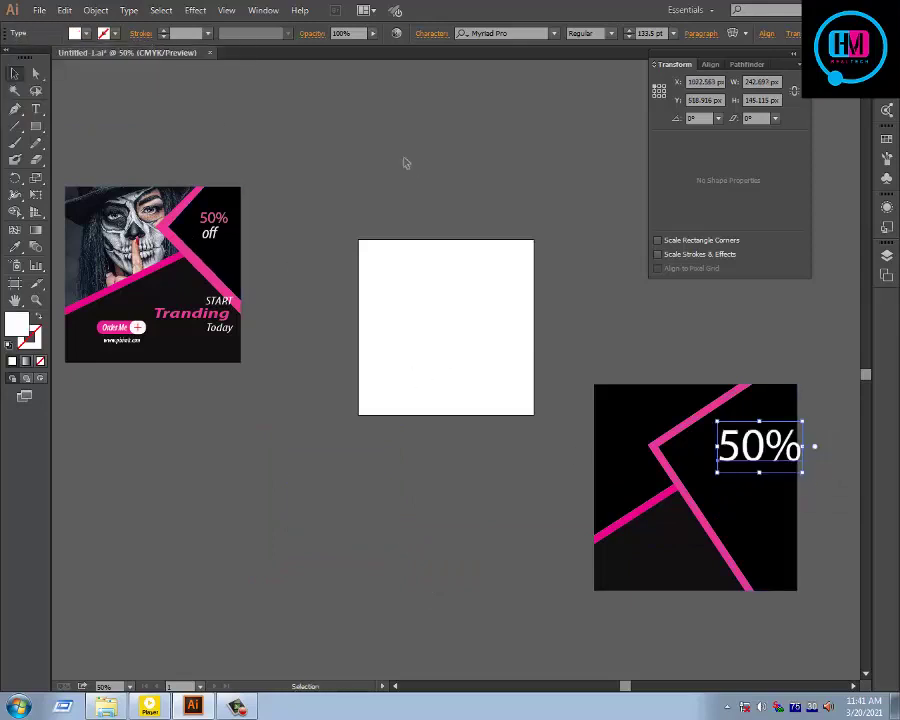
left_click(612, 338)
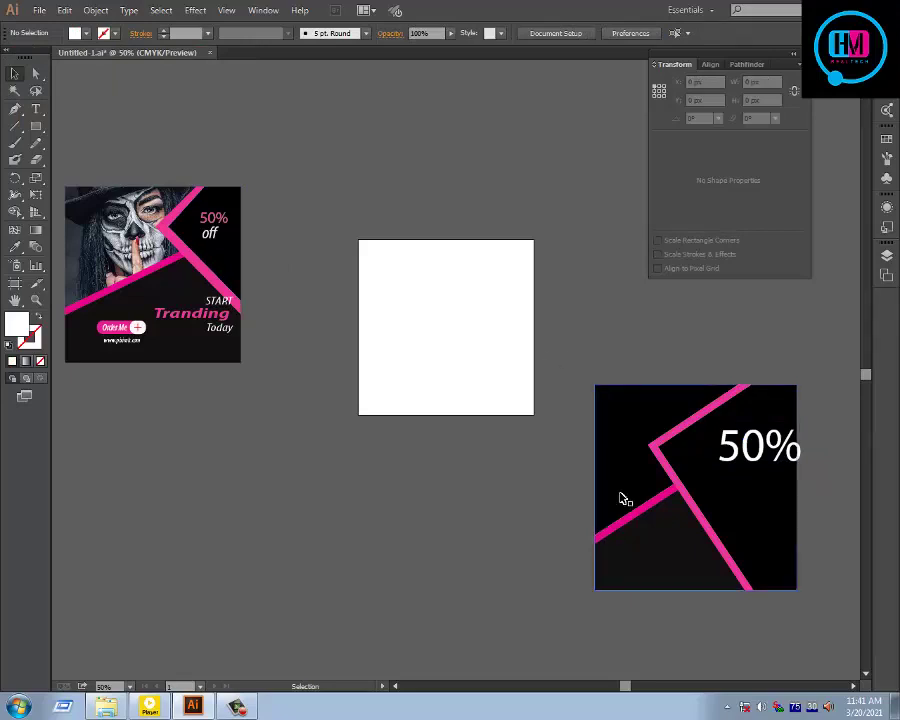
Step: Move the "50%" text off the design and shift the trimmed panels slightly to the right
left_click_drag(760, 455, 678, 289)
left_click(692, 512)
left_click_drag(692, 512, 734, 512)
left_click(520, 492)
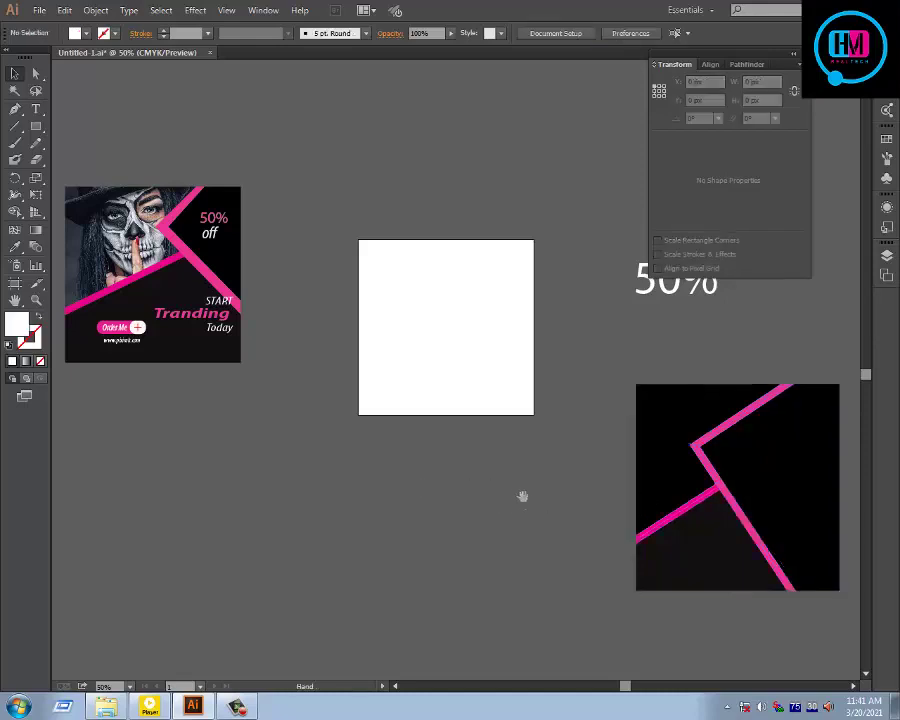
Step: Move the "50%" text back onto the right-hand panel, at about X 1142 px, Y 497 px
left_click_drag(522, 492, 500, 504)
left_click_drag(660, 305, 786, 464)
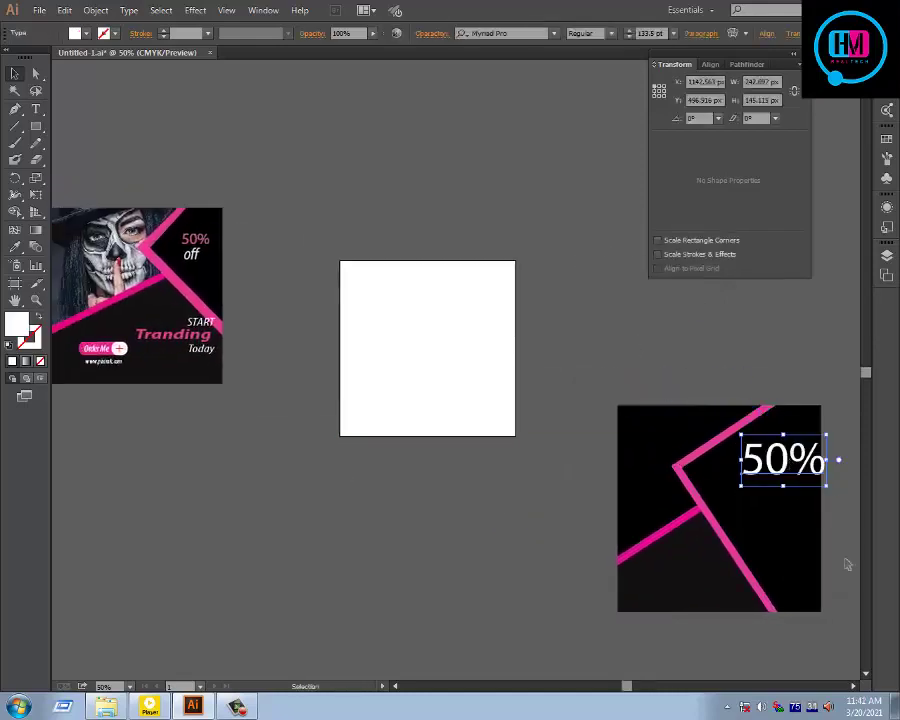
left_click(728, 530)
left_click(560, 567)
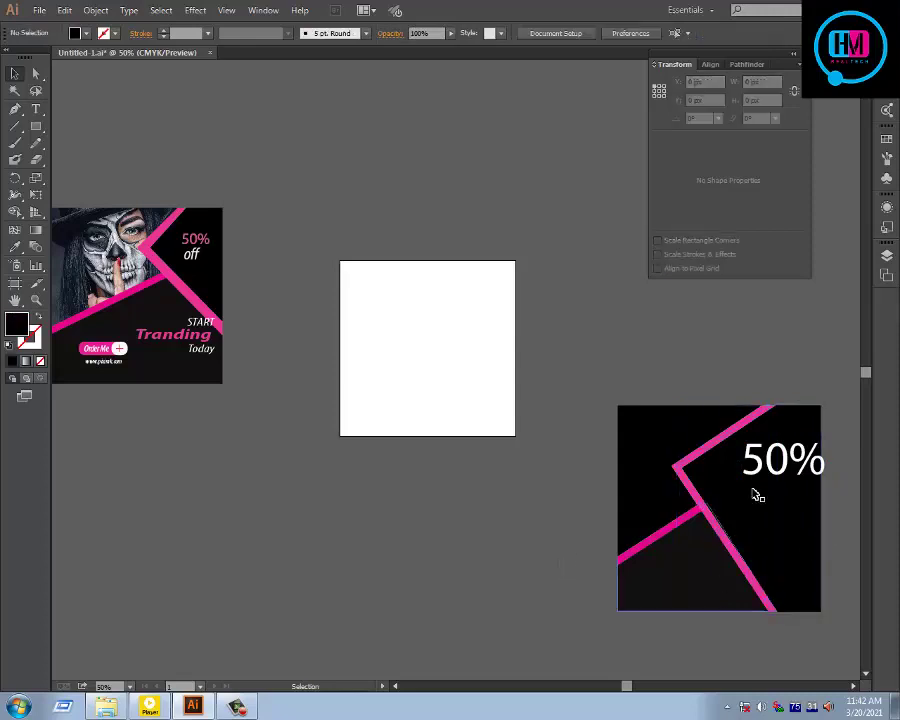
Step: Duplicate the "50%" text directly below itself and change the copy's wording to "off"
left_click_drag(797, 455, 780, 521)
double_click(800, 512)
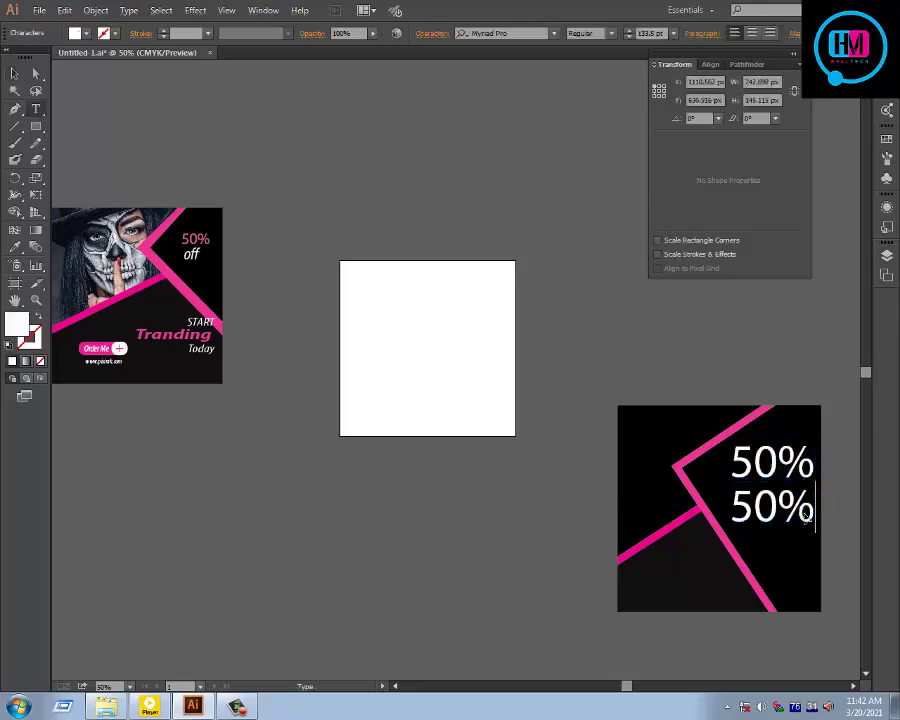
key("ctrl+a")
type("of")
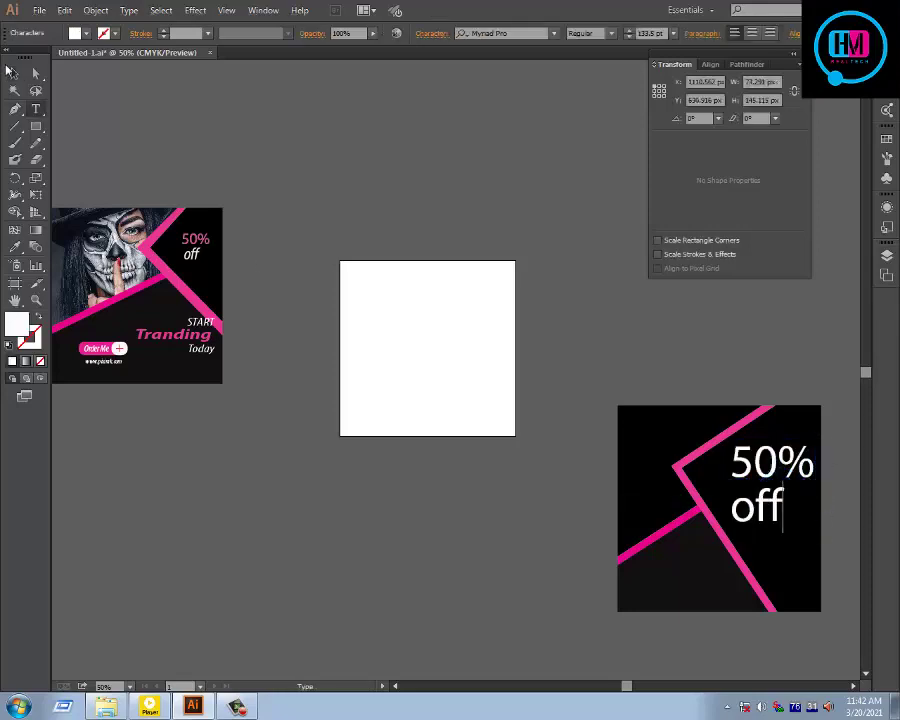
left_click(12, 72)
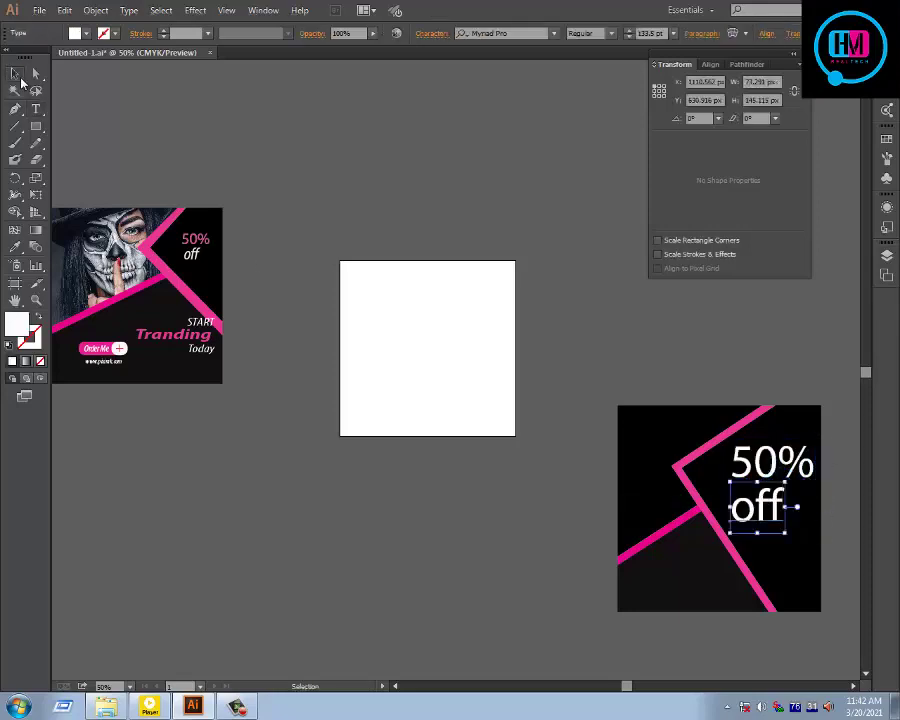
Step: Scale down the "off" text and position it centred just beneath "50%"
left_click(785, 540)
left_click(428, 347)
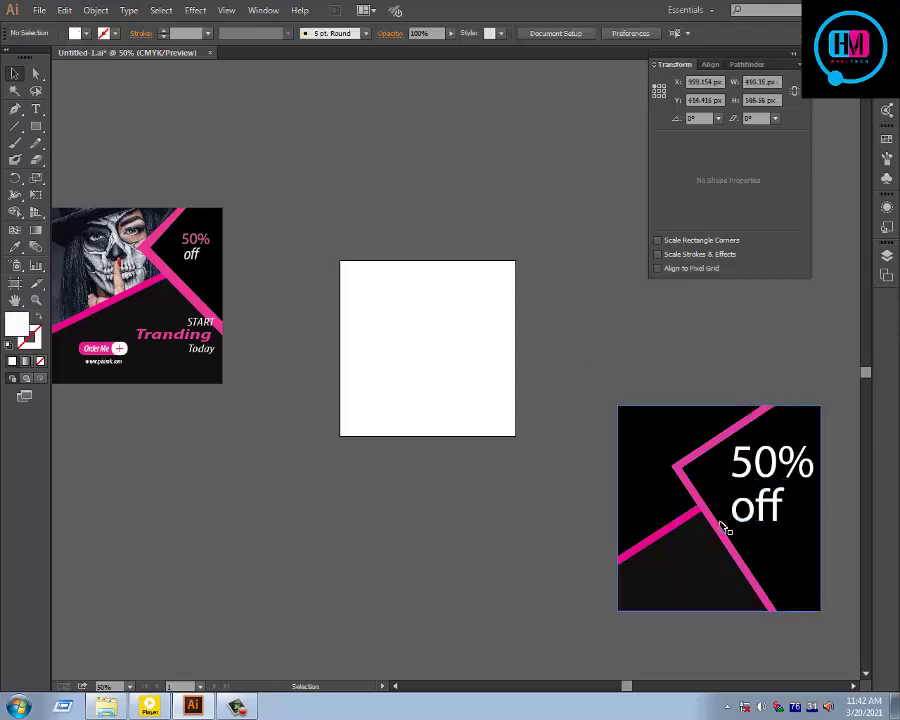
left_click(776, 530)
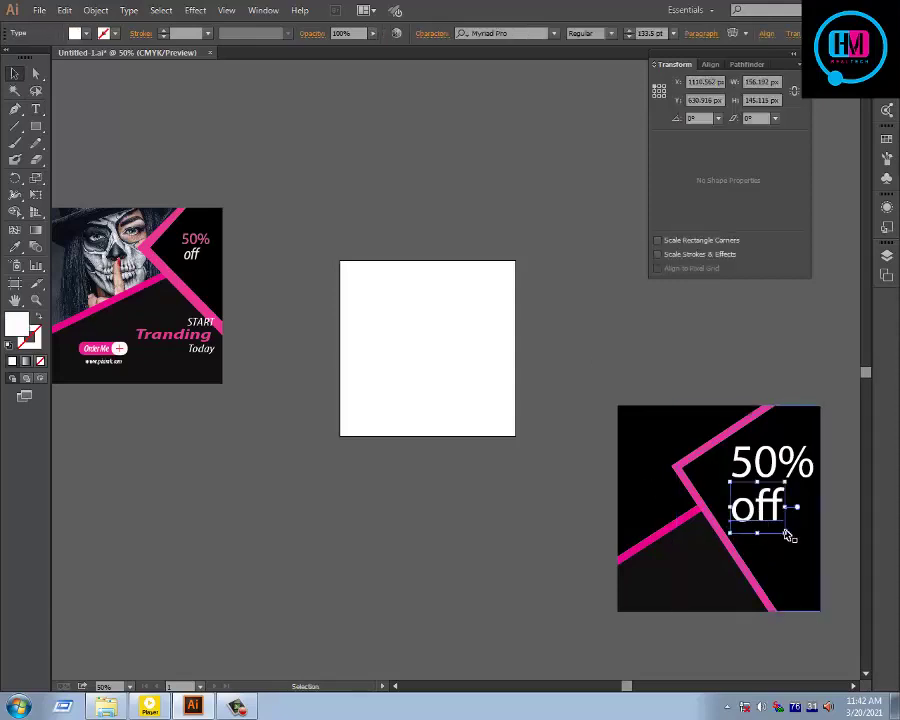
left_click_drag(787, 535, 782, 500)
left_click(520, 317)
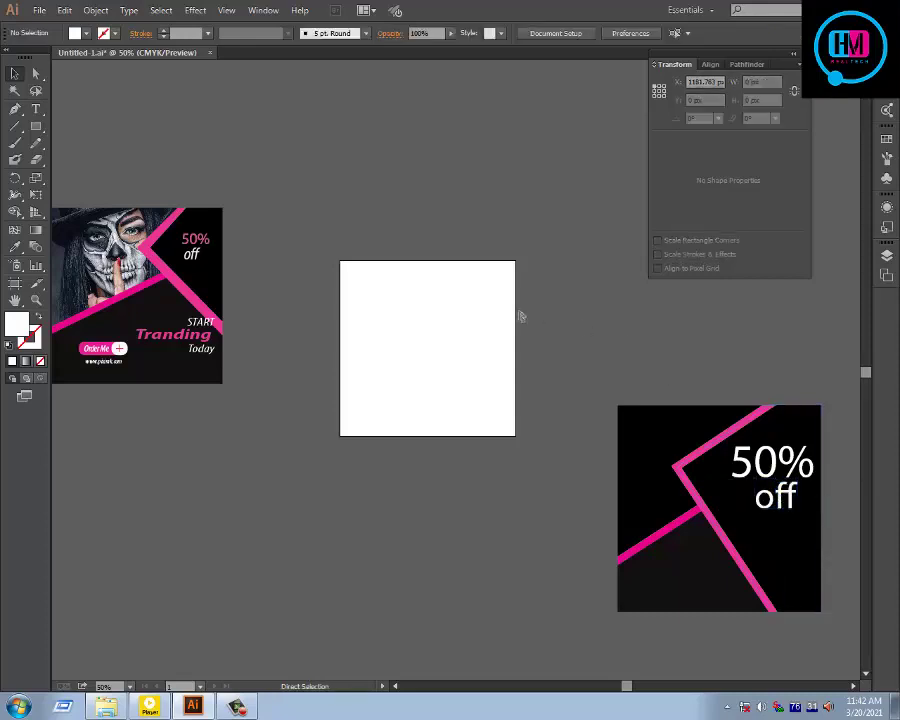
Step: Recolour the "50%" text with the pink sampled from the design's border, and clear the selection
left_click(518, 311, "ctrl+alt")
left_click_drag(438, 436, 477, 490)
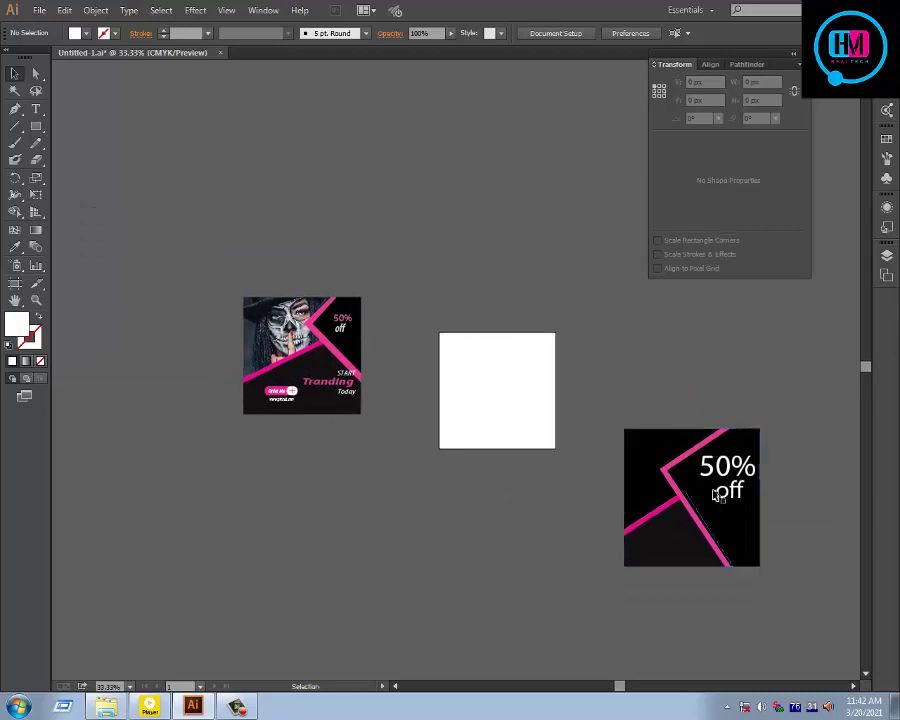
left_click(729, 469)
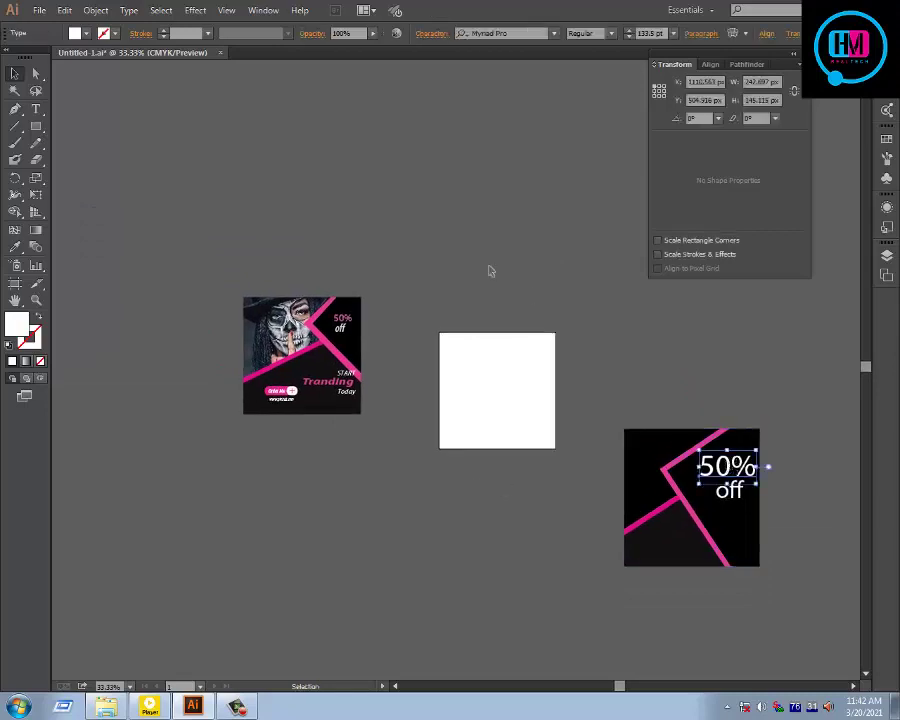
key("i")
left_click(711, 436)
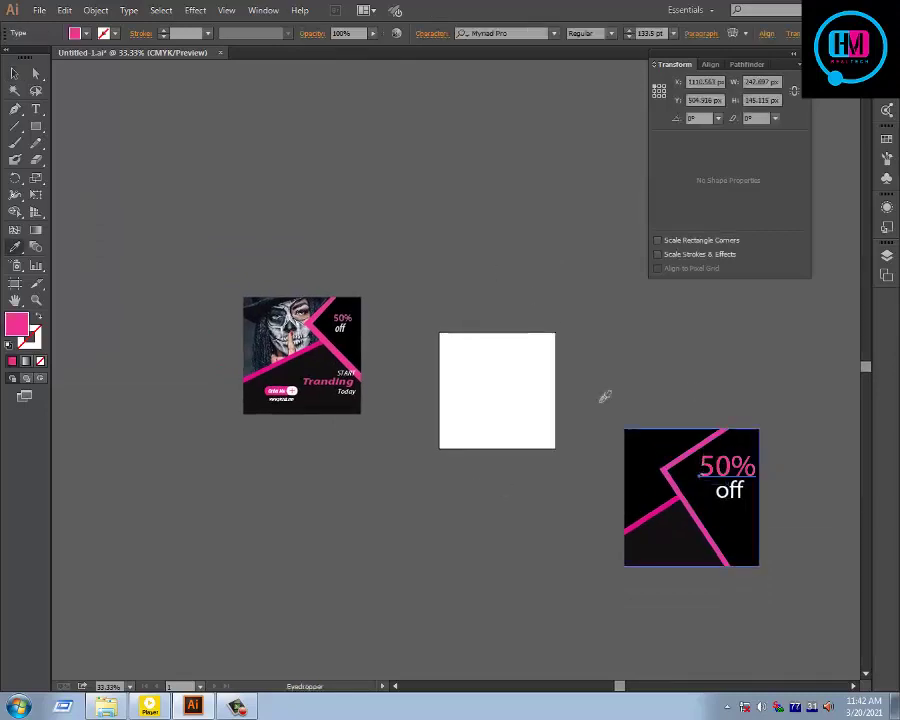
left_click(14, 73)
left_click(664, 630)
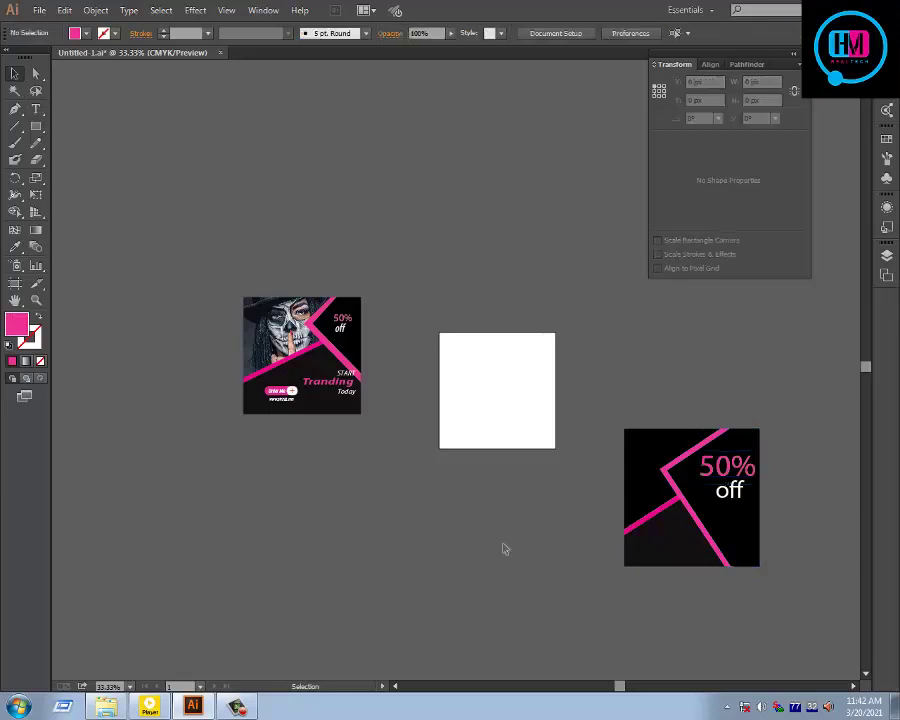
Step: Add a 12 pt Myriad Pro text in the empty area below the artboard, at about X 297 px, Y 939 px
key("z")
left_click(724, 553)
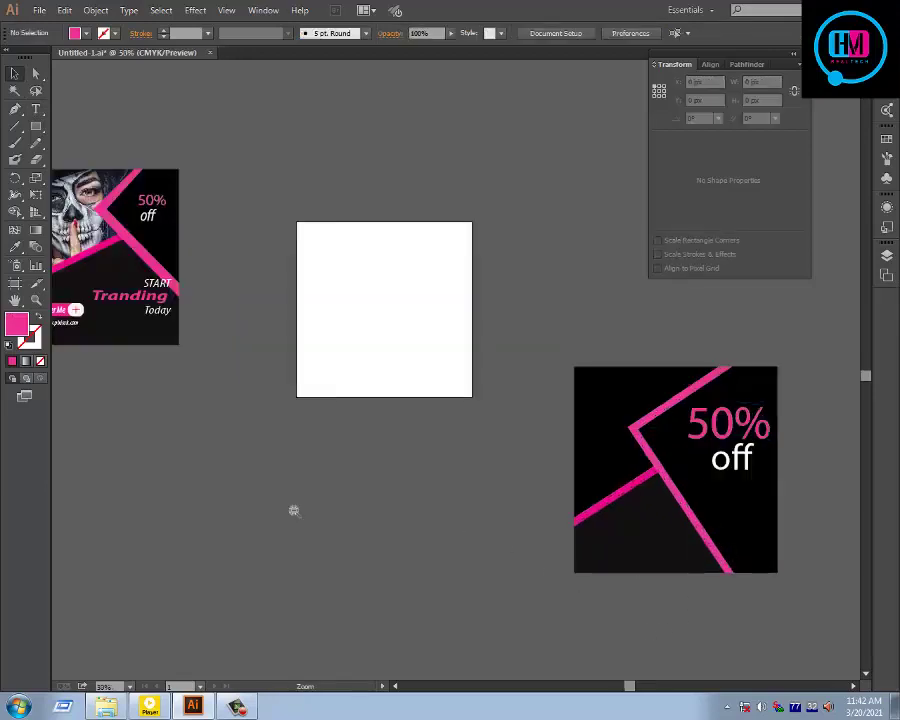
left_click(293, 510, "alt")
left_click(510, 562)
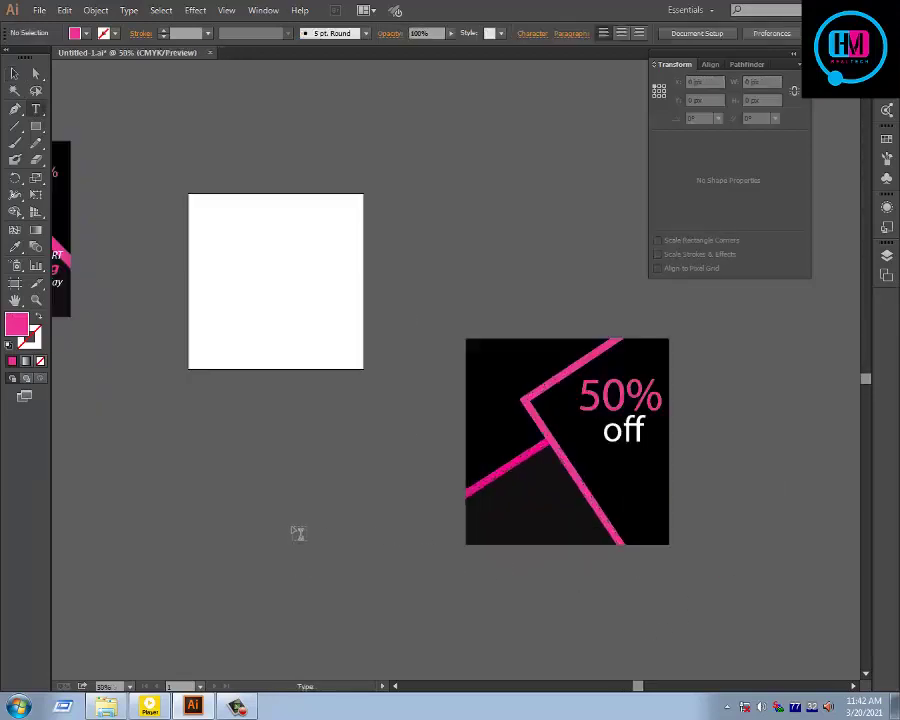
key("t")
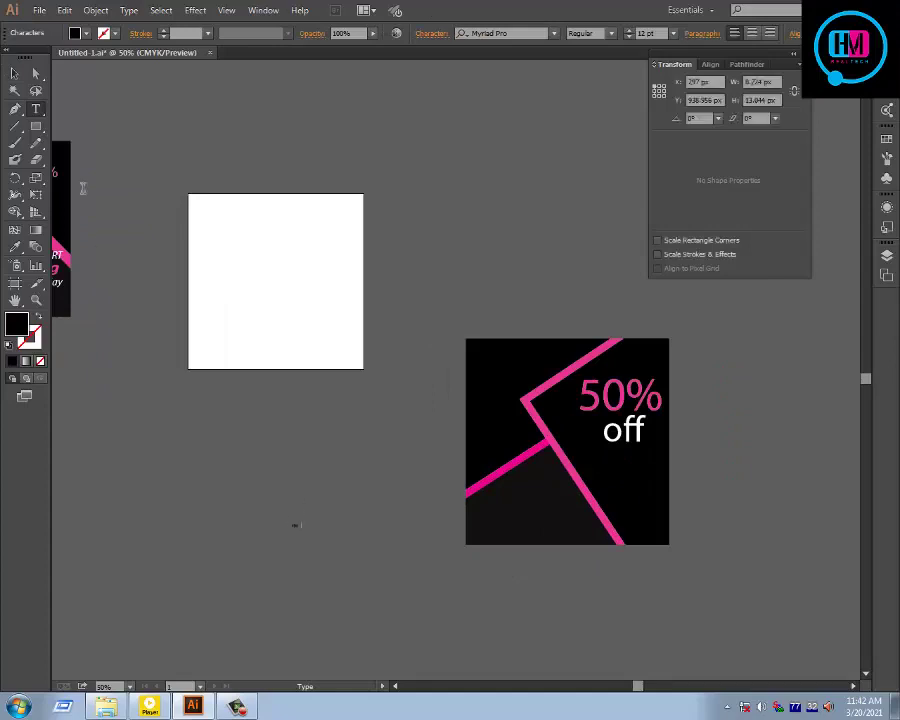
left_click(15, 74)
Step: Scale the small text below the artboard up to about 118.5 pt
left_click_drag(341, 193, 471, 198)
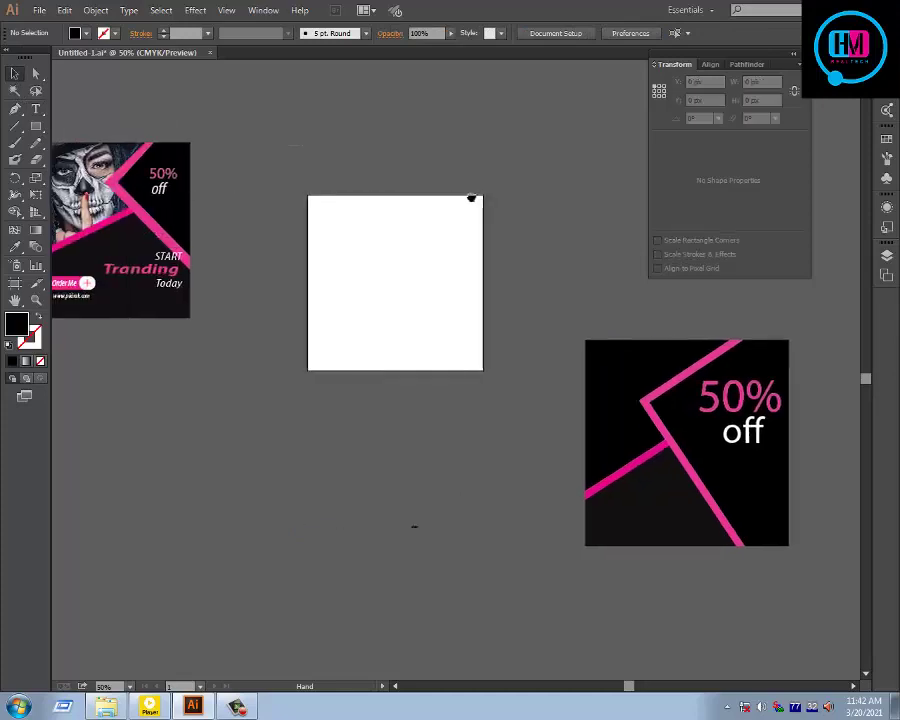
key("ctrl+t")
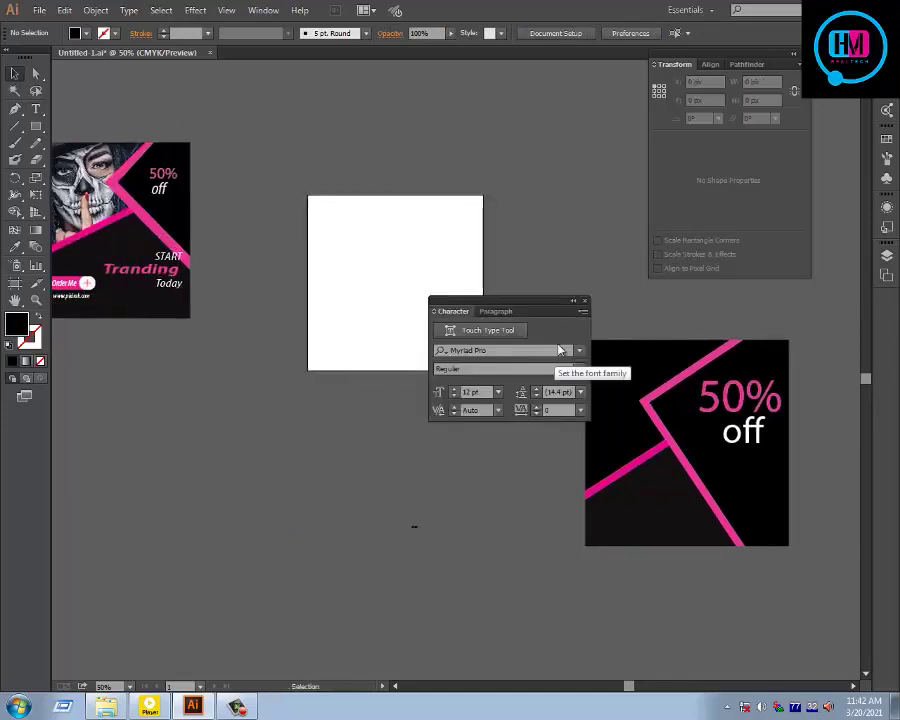
left_click(584, 302)
left_click_drag(455, 631, 466, 648)
key("ctrl")
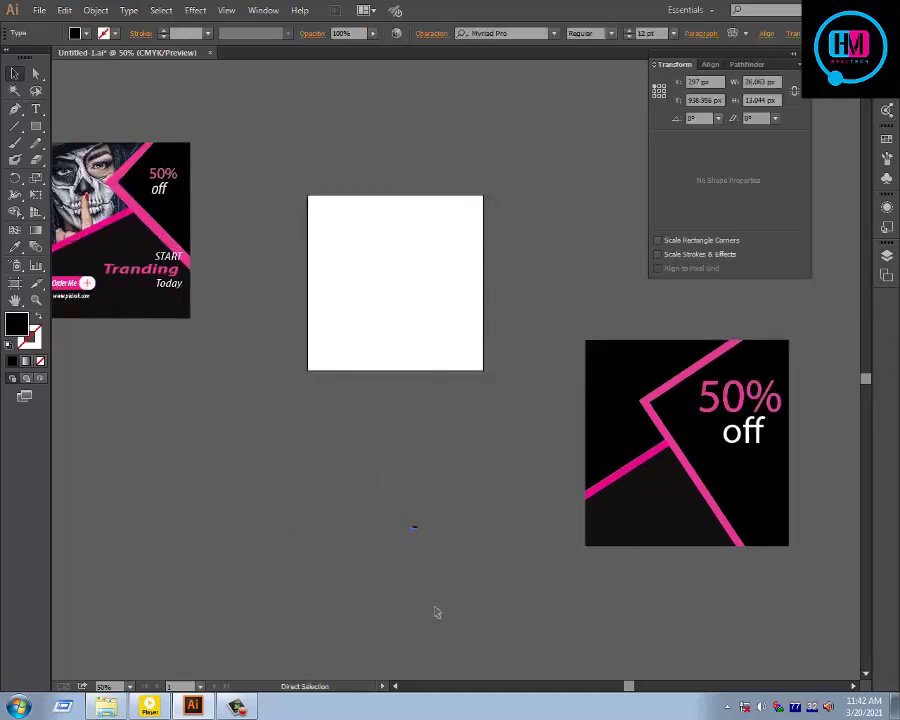
left_click_drag(418, 530, 472, 592)
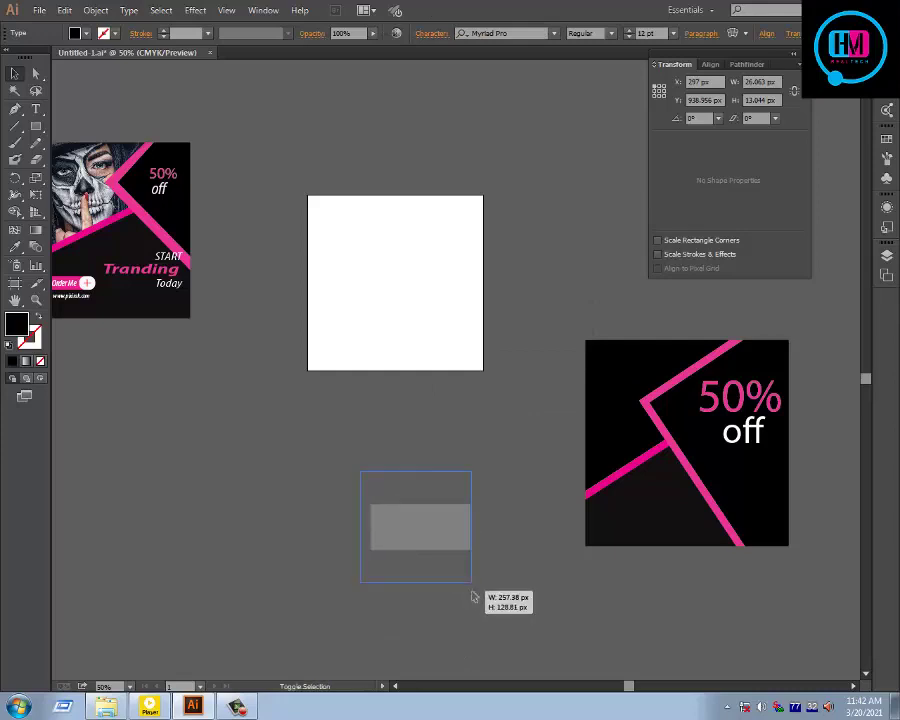
Step: Correct the enlarged text to read "start" and move it onto the design's dark lower panel
double_click(430, 528)
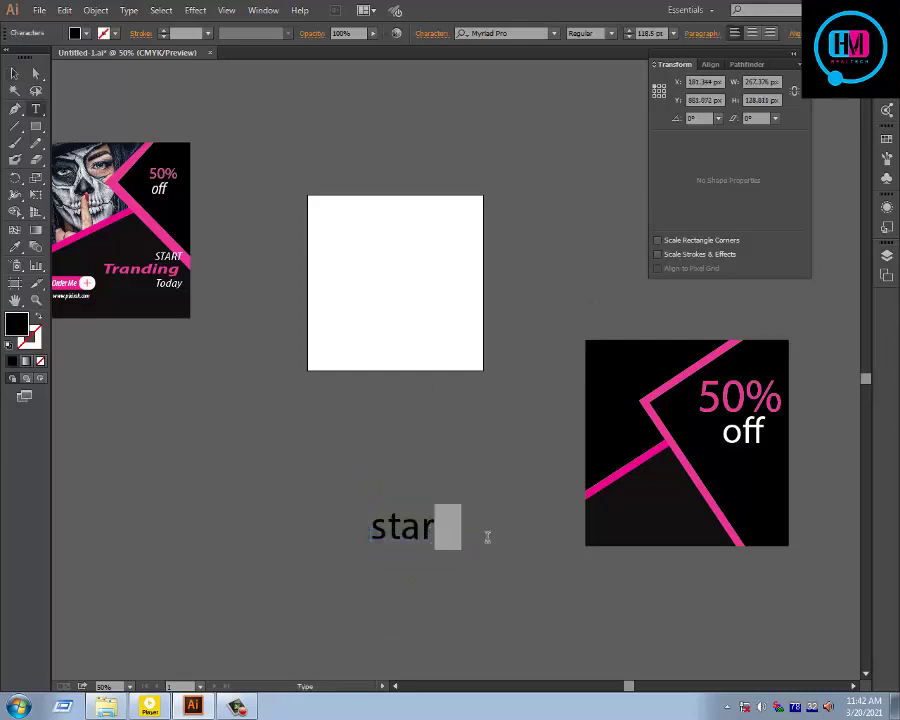
type("t")
left_click(18, 75)
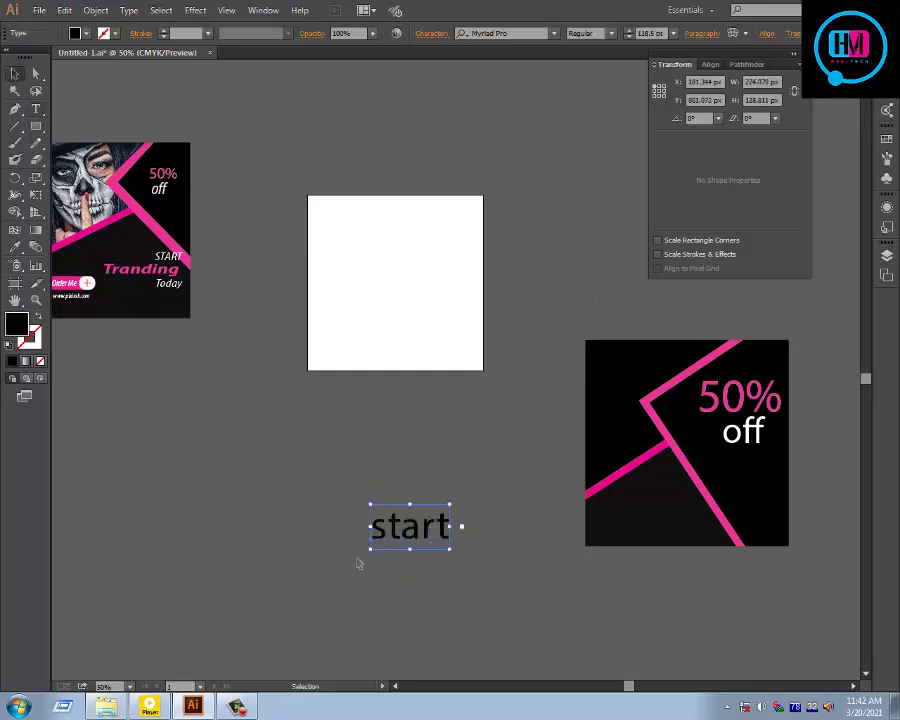
left_click_drag(412, 528, 664, 496)
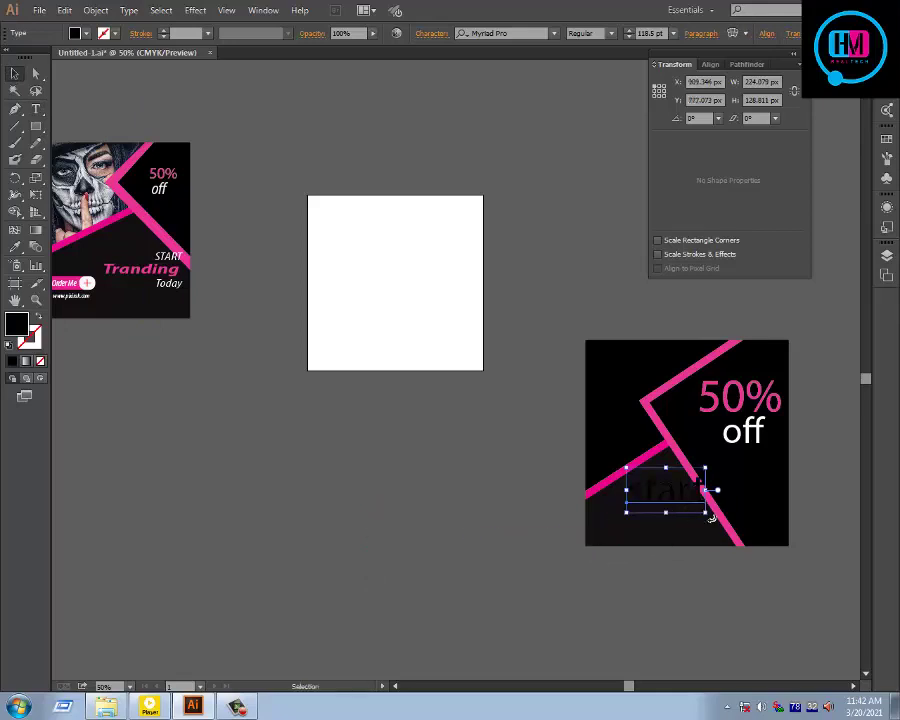
left_click(767, 530, "ctrl")
left_click(766, 529, "ctrl+alt")
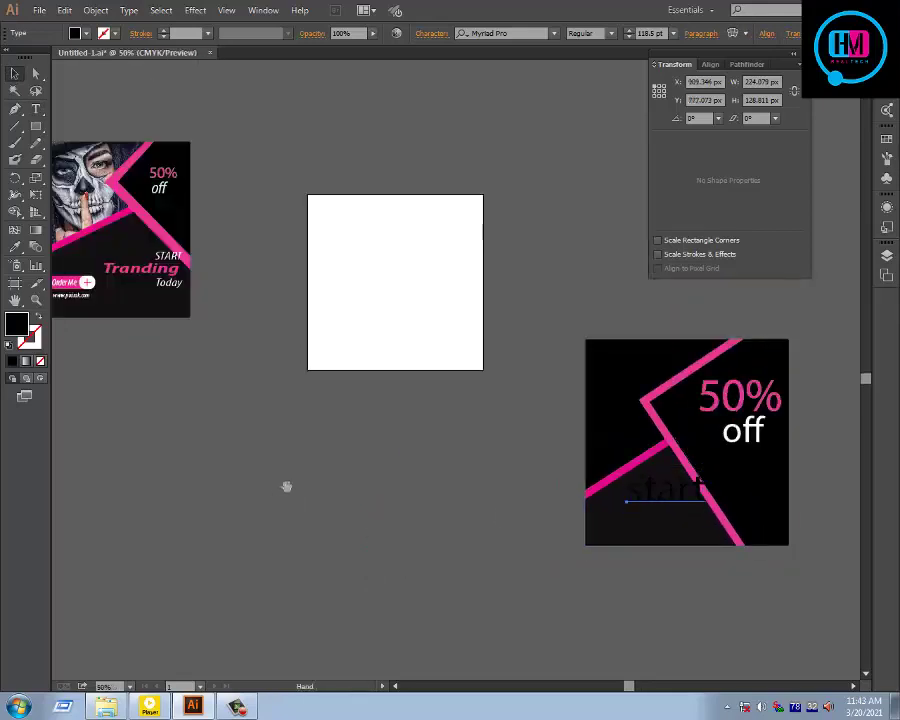
Step: Recolour the "start" text with the pink sampled from the "50%" text
left_click_drag(286, 482, 308, 525)
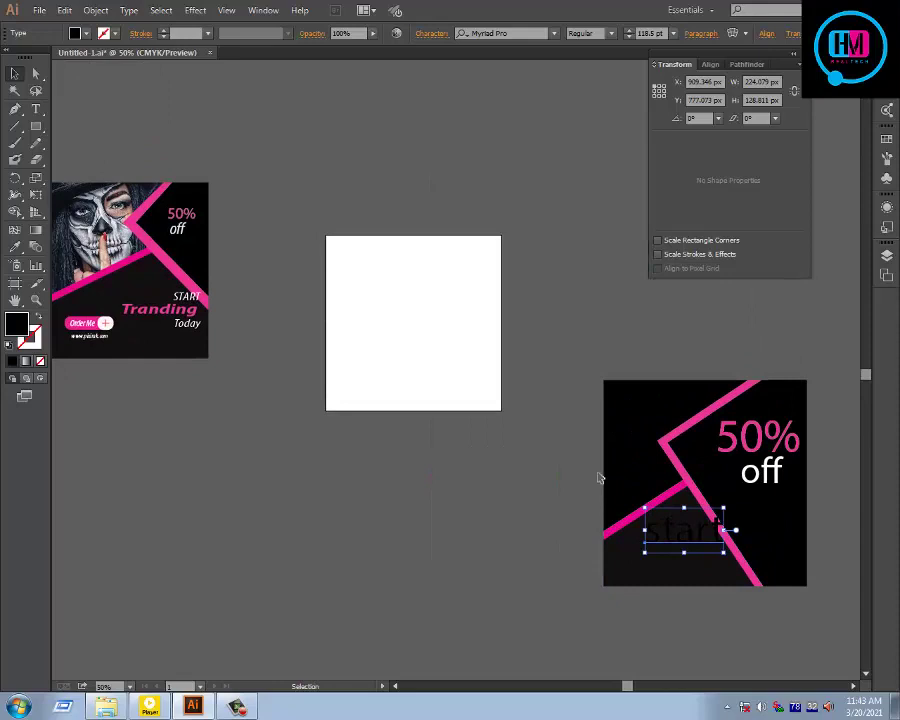
key("i")
left_click(722, 430)
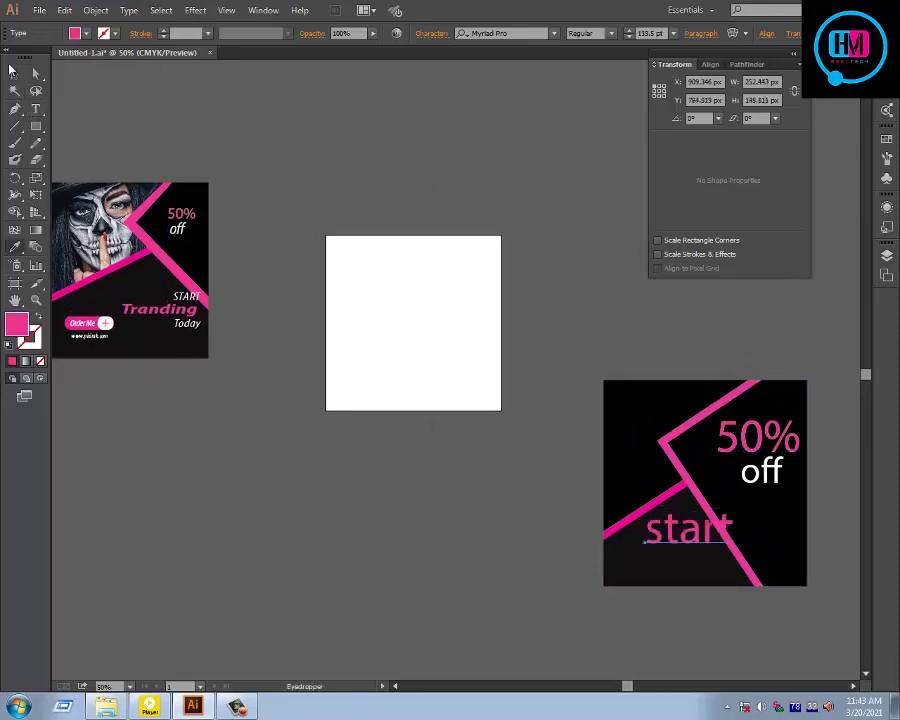
left_click(14, 73)
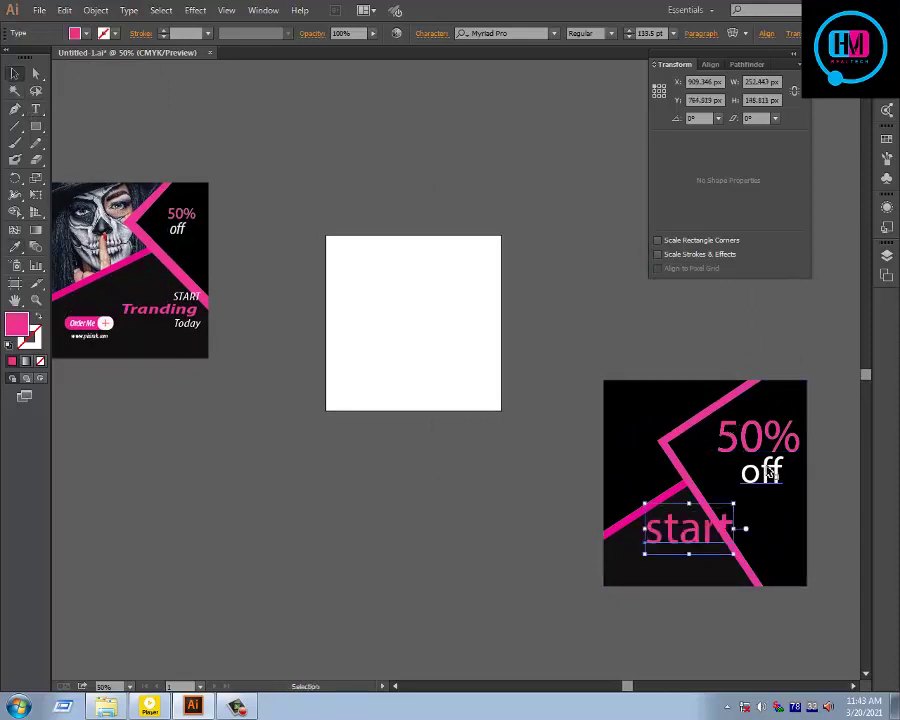
Step: Match the "start" text to the white "off" text, scale it down and place it against the diagonal border on the lower panel
key("i")
left_click(775, 466)
left_click(14, 73)
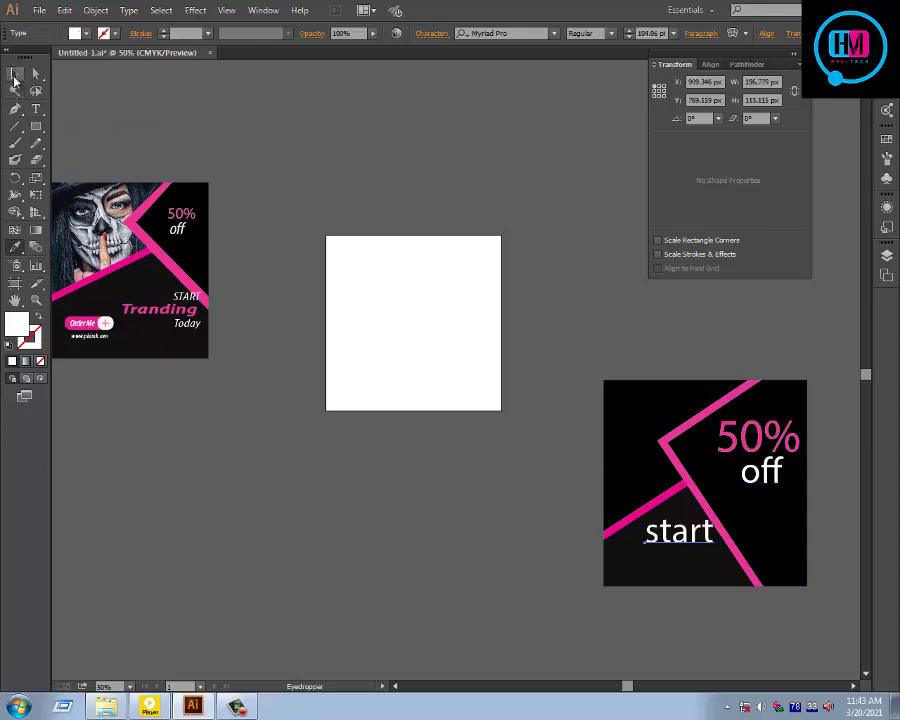
left_click_drag(714, 554, 706, 524)
left_click(769, 589)
left_click(640, 606)
left_click(696, 596)
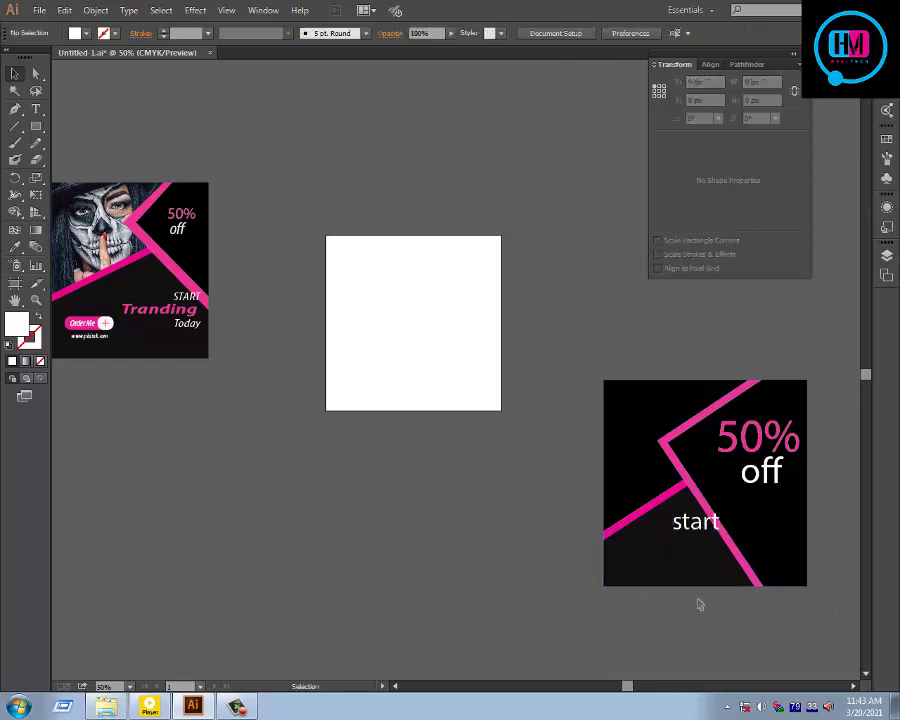
Step: Add a "Tranding" text in the empty area beside the design and scale it down to about 45 pt
key("t")
left_click(443, 559)
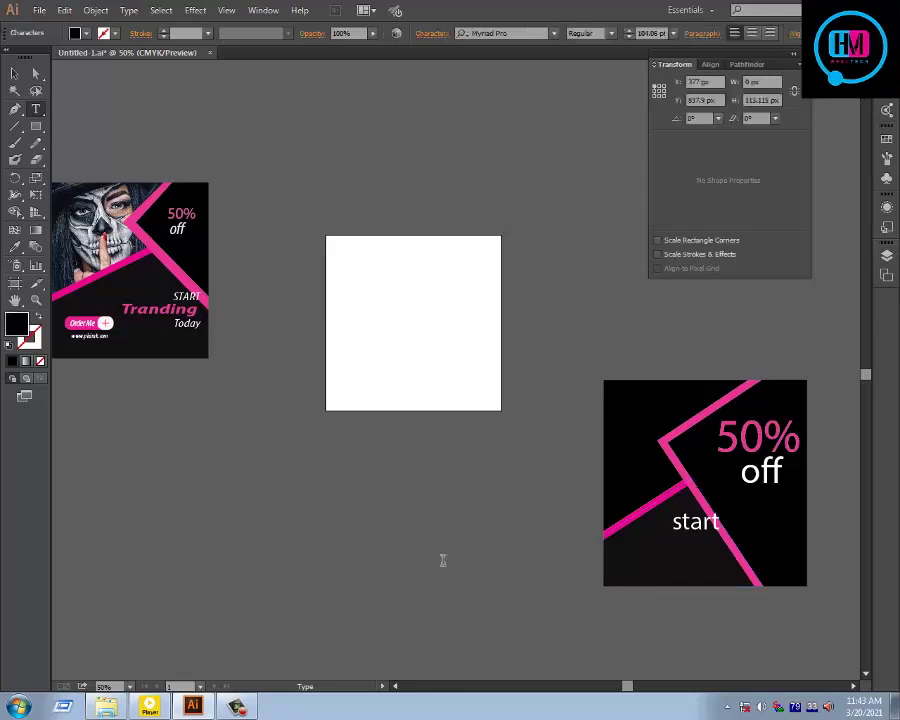
type("Tranding")
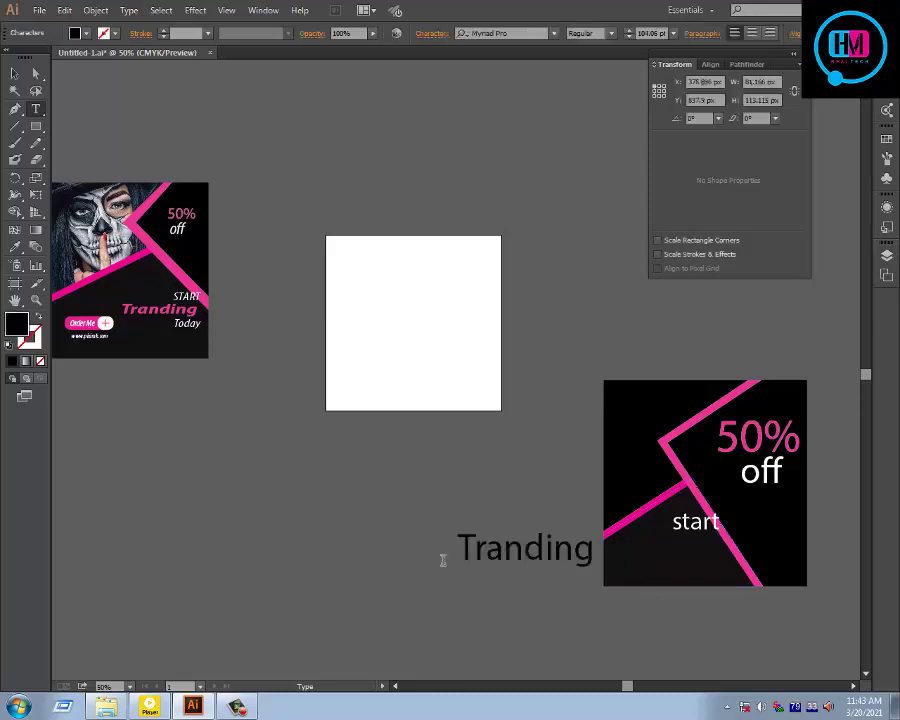
key("Escape")
left_click(14, 75)
left_click_drag(595, 570, 557, 557)
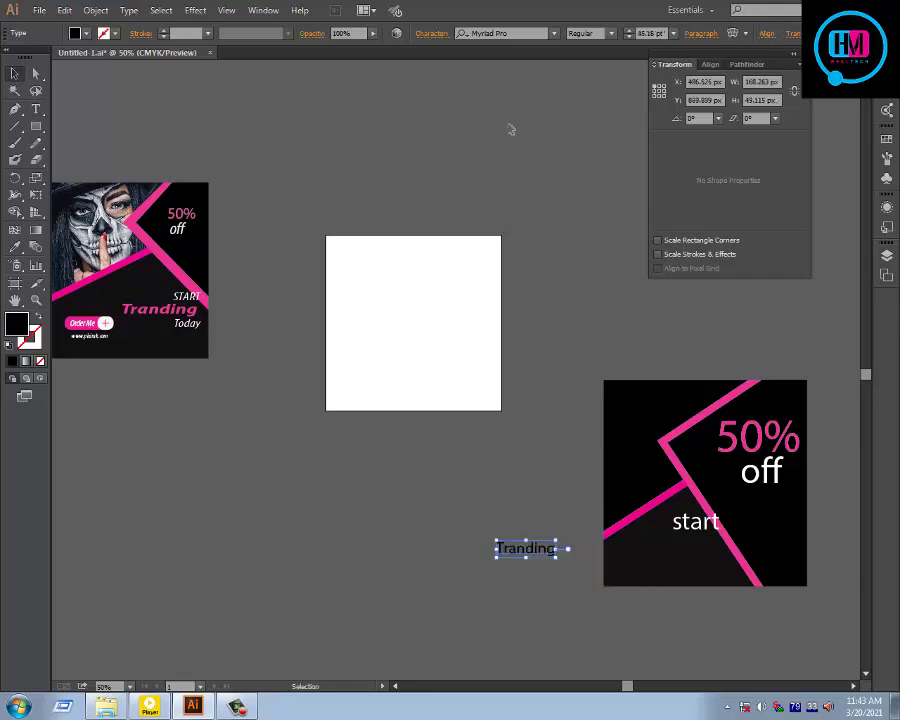
Step: Set the "Tranding" text to Bold and move it directly beneath "start" on the design
left_click(610, 34)
left_click(599, 169)
left_click_drag(543, 555, 697, 550)
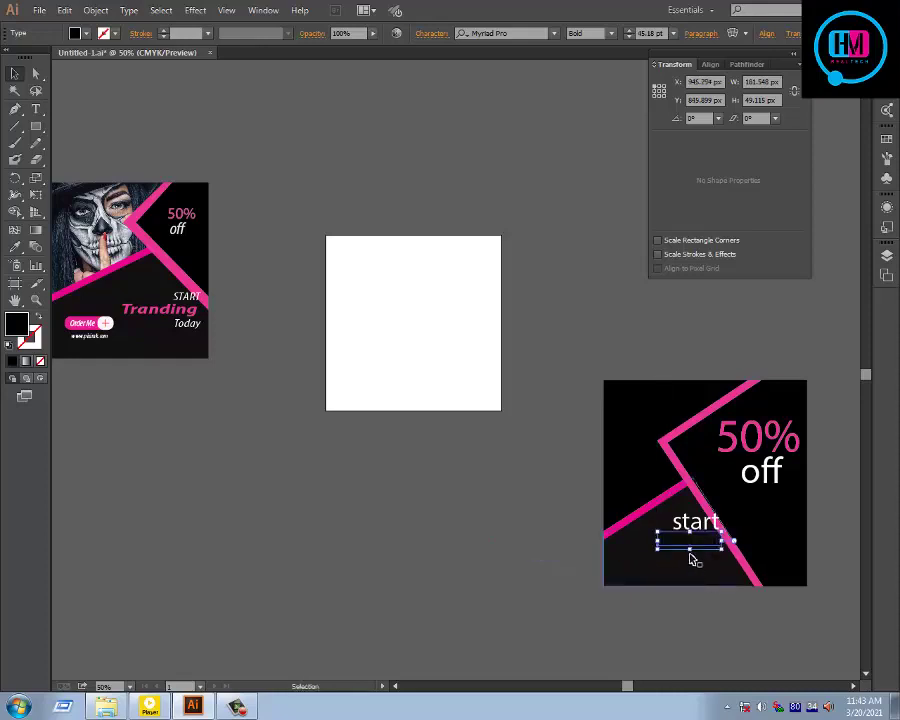
Step: Recolour the "Tranding" text with the pink sampled from the design's border, and clear the selection
left_click(75, 33)
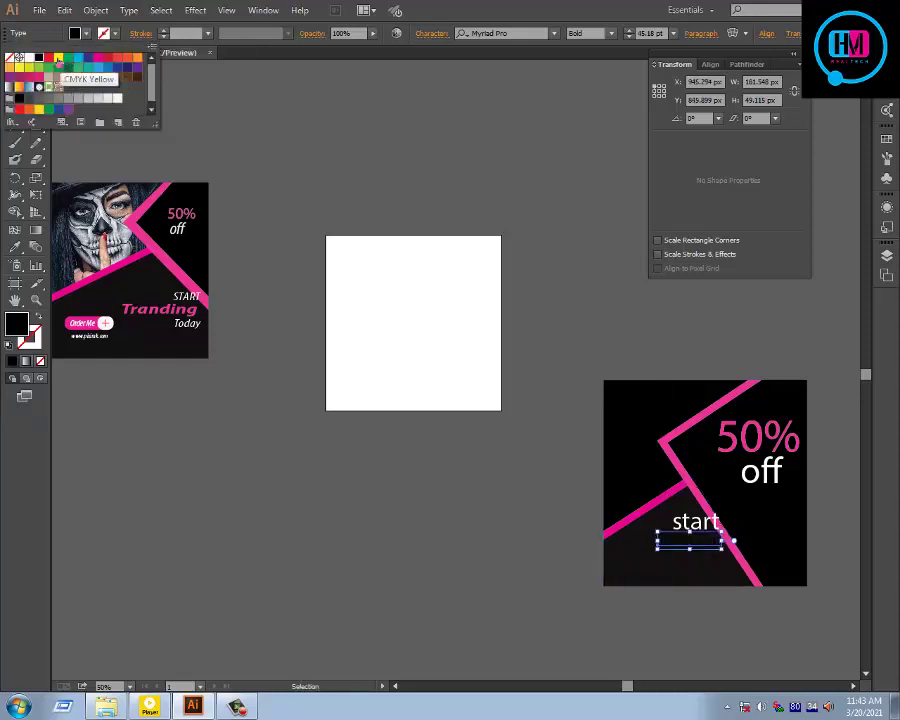
left_click(48, 57)
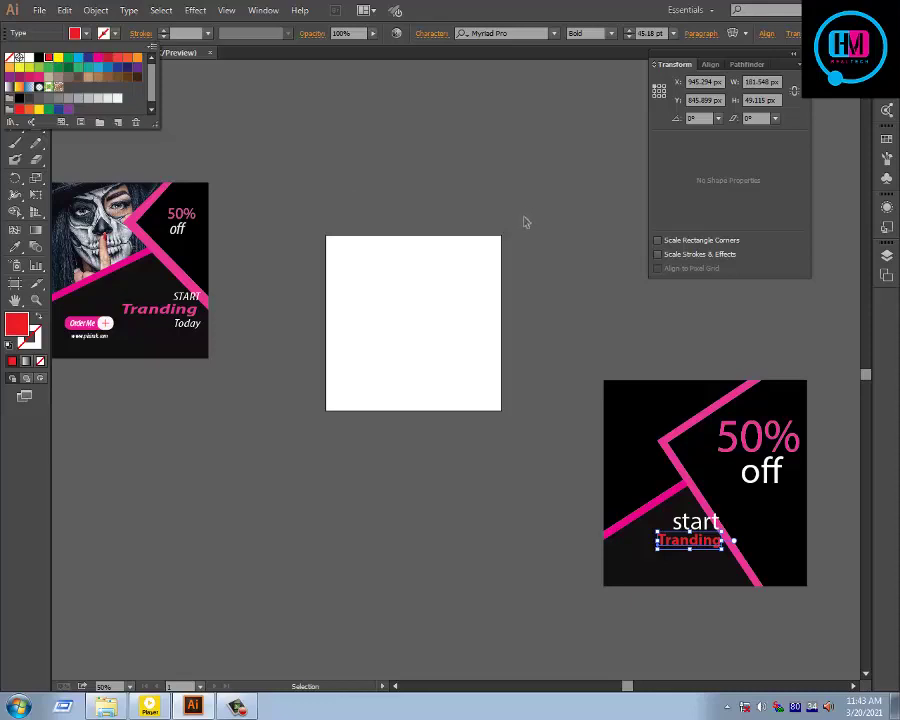
key("i")
left_click(701, 415)
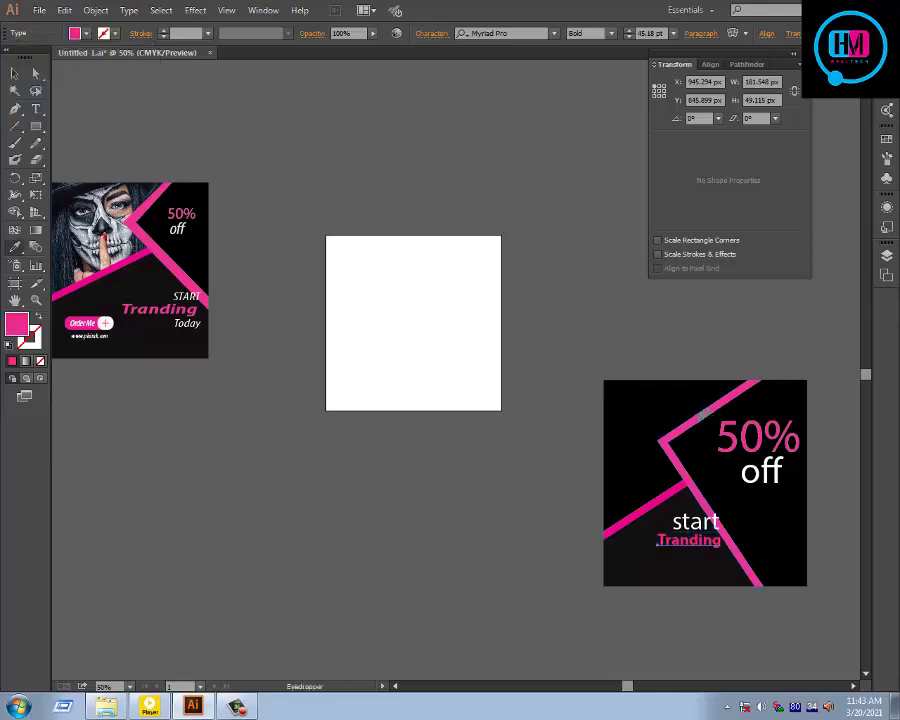
left_click(12, 75)
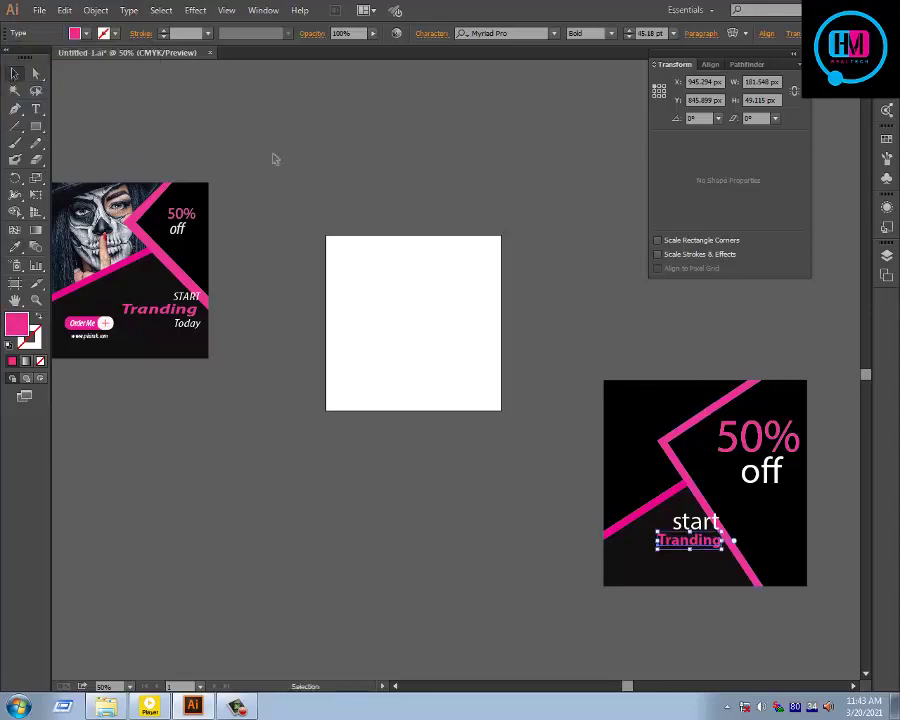
left_click(275, 159)
Step: Draw a pink rounded rectangle about 469 px by 109 px with 12 px corners, overlapping the design's lower-left corner
key("space")
left_click_drag(426, 210, 424, 201)
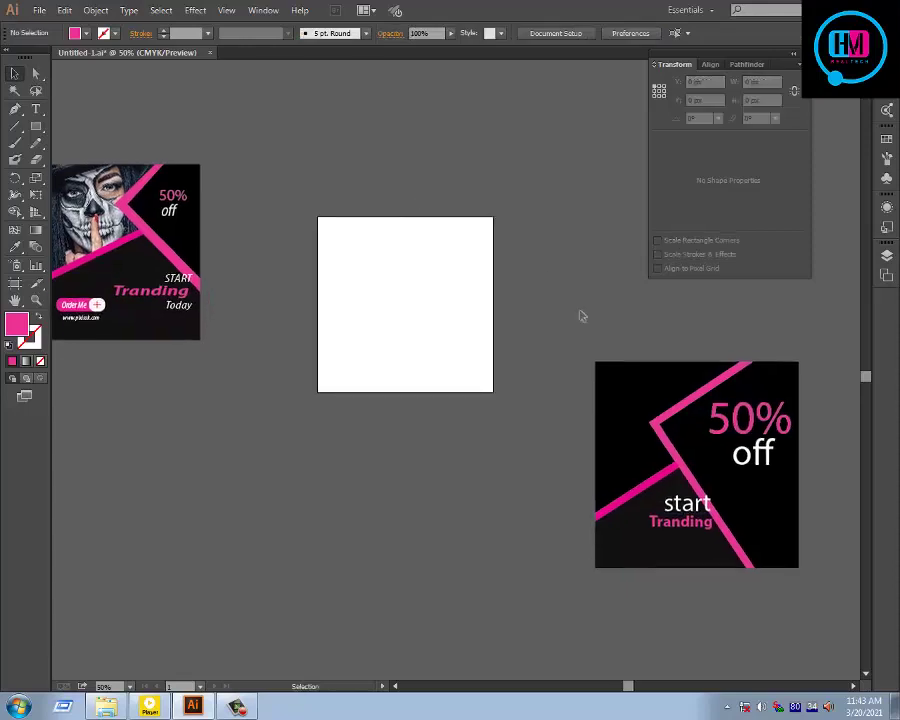
key("ctrl+space")
left_click(653, 451)
left_click_drag(479, 494, 344, 362)
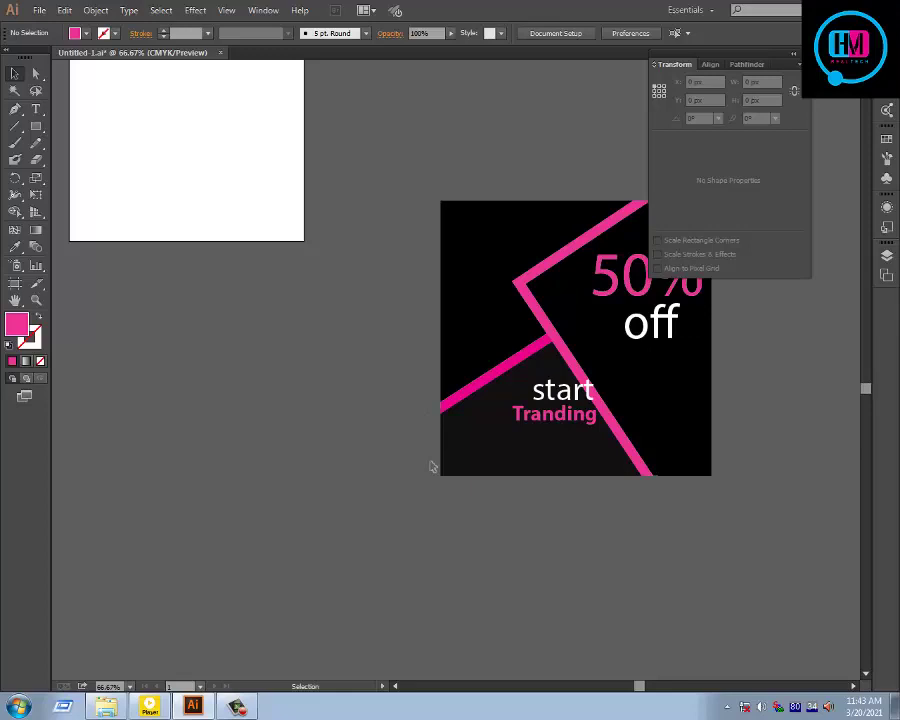
left_click_drag(36, 126, 86, 144)
left_click_drag(240, 462, 459, 513)
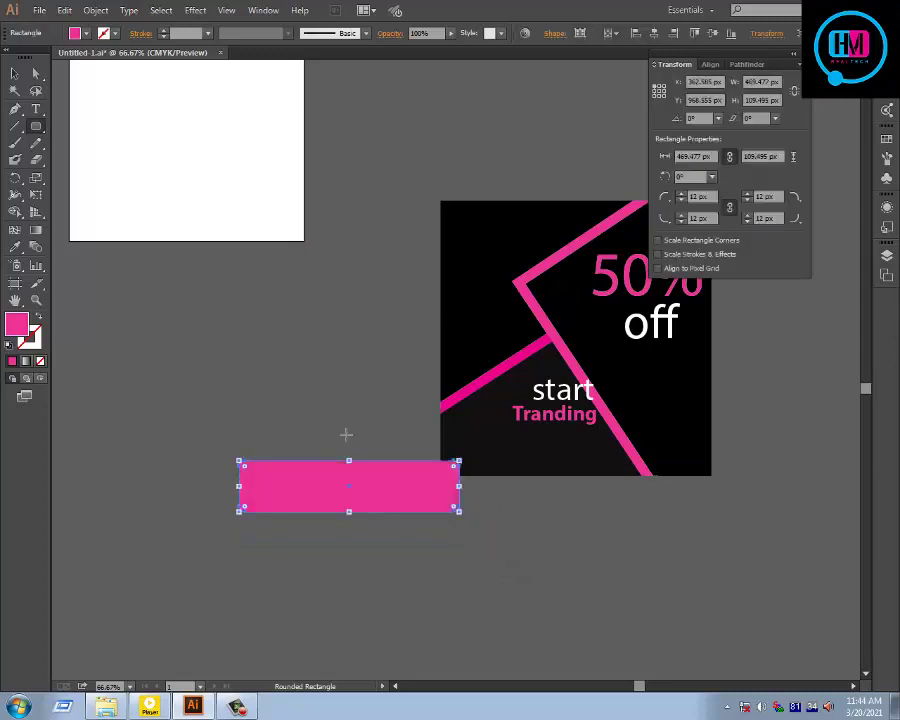
left_click(15, 73)
left_click(253, 331)
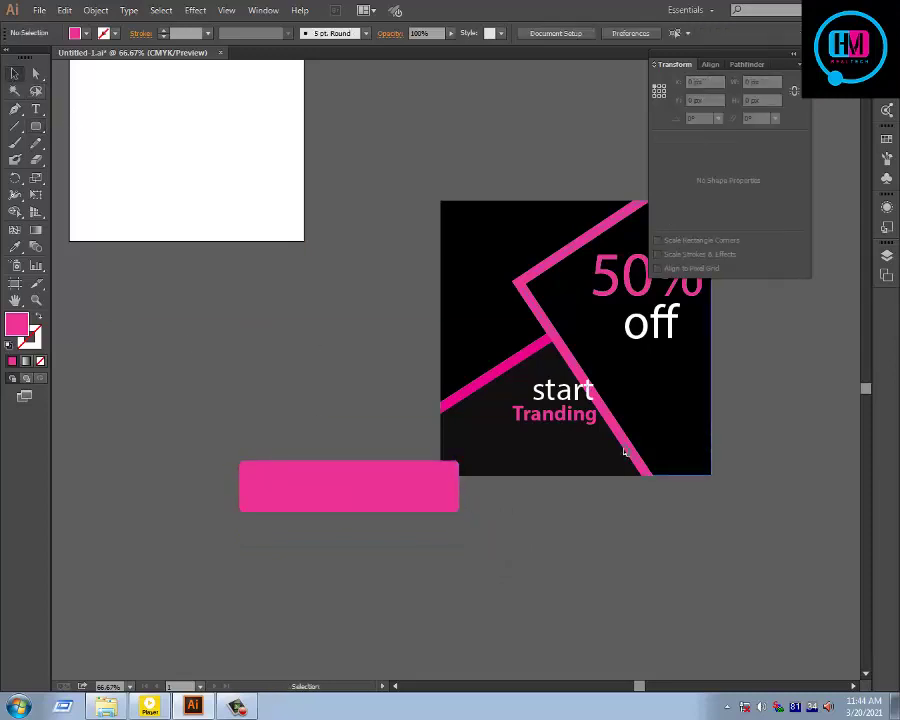
Step: Duplicate the "Tranding" text onto the pink rounded rectangle and hide the rectangle to expose the copy
left_click_drag(548, 430, 311, 494)
left_click(311, 494)
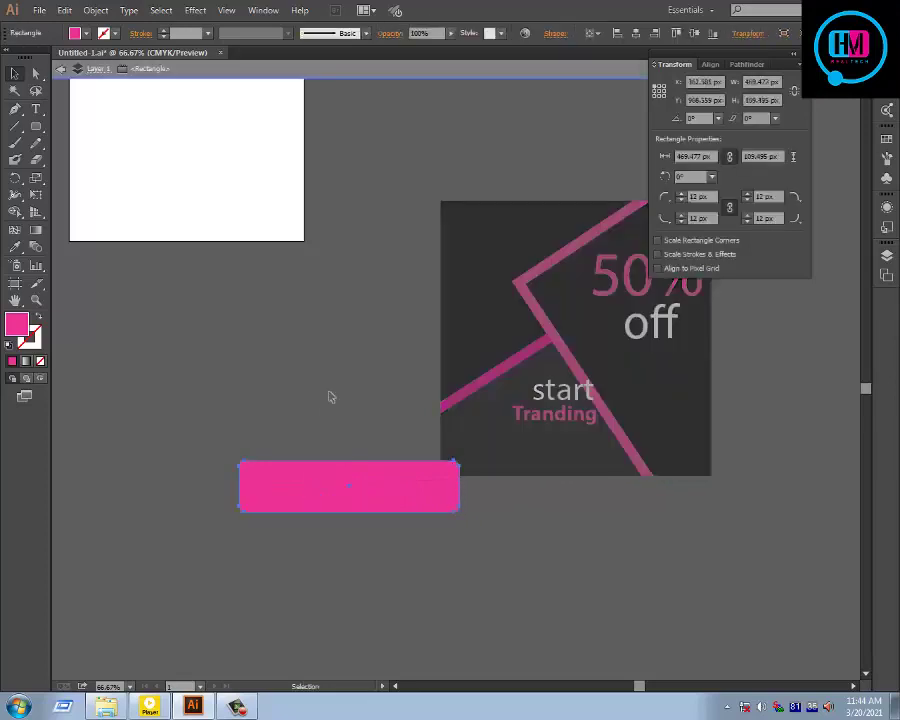
left_click(329, 395)
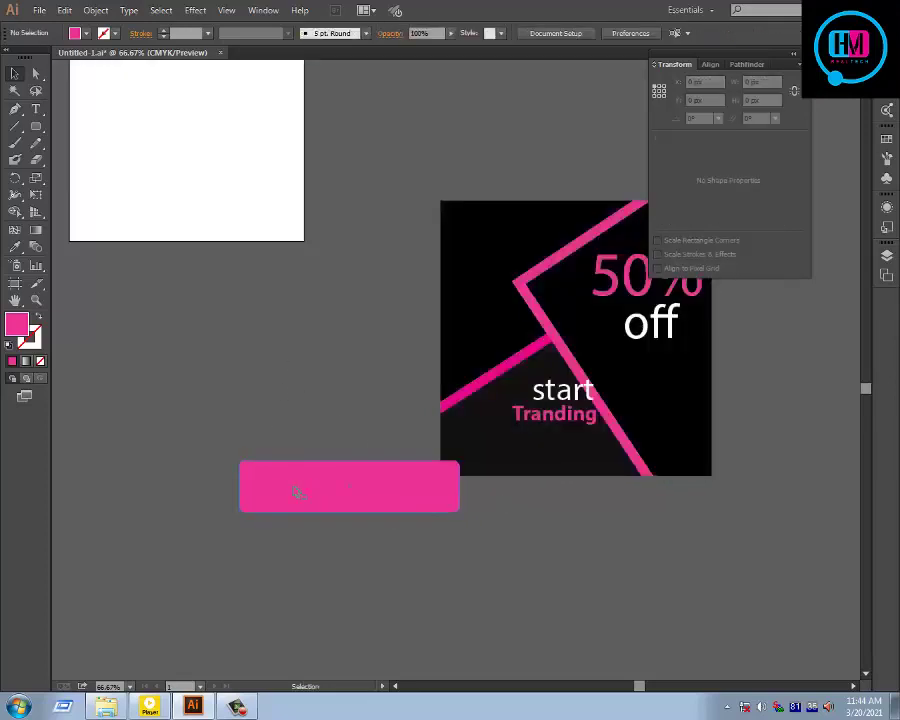
left_click(297, 492)
left_click(295, 406)
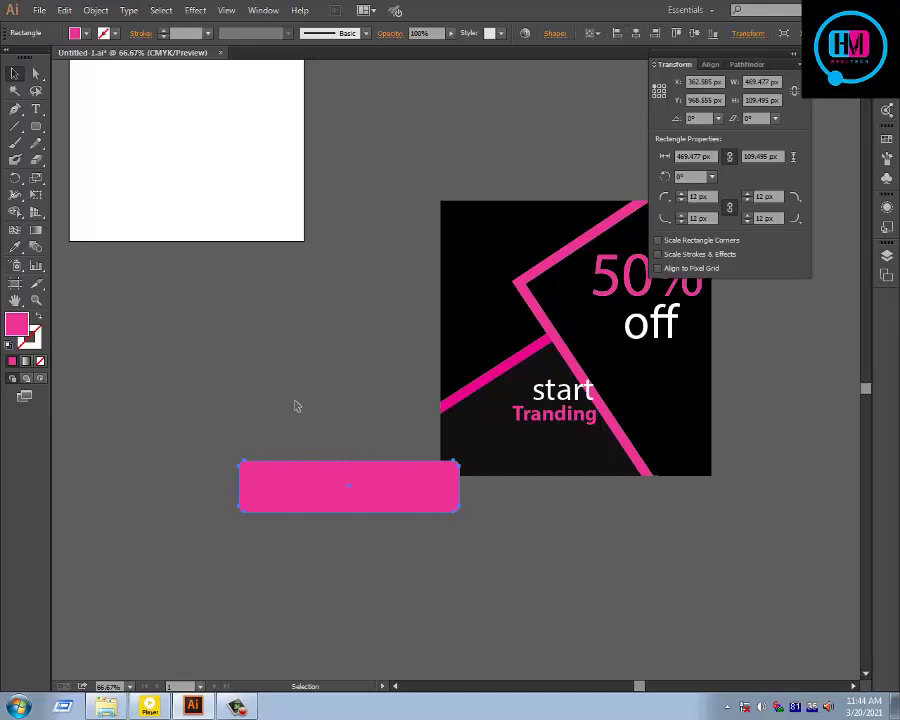
left_click(314, 476)
key("Delete")
Step: Recolour the duplicated "Tranding" text white
left_click(330, 489)
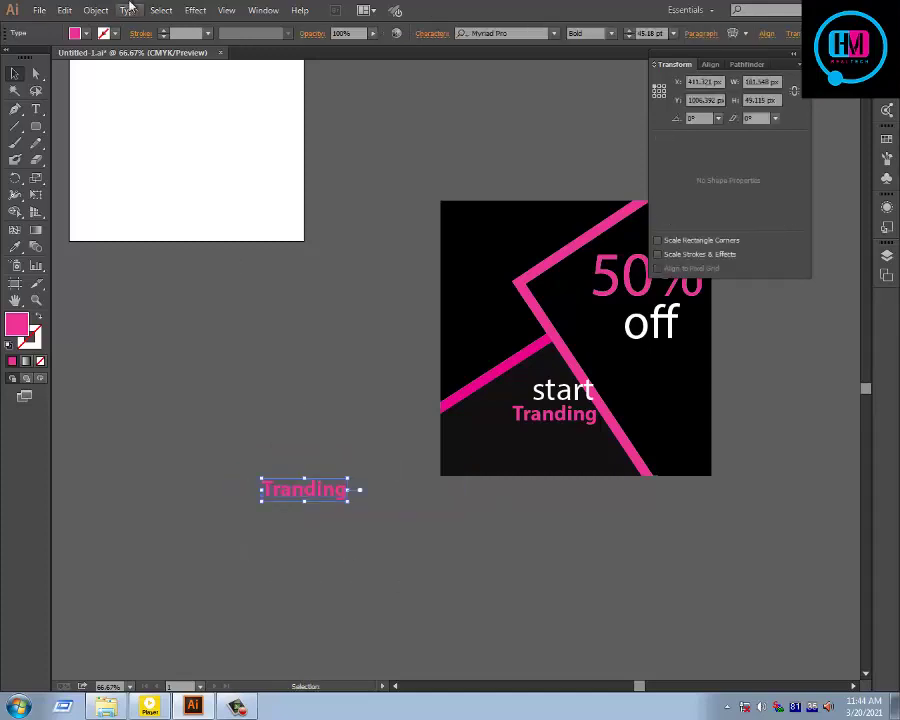
left_click(86, 33)
left_click(19, 57)
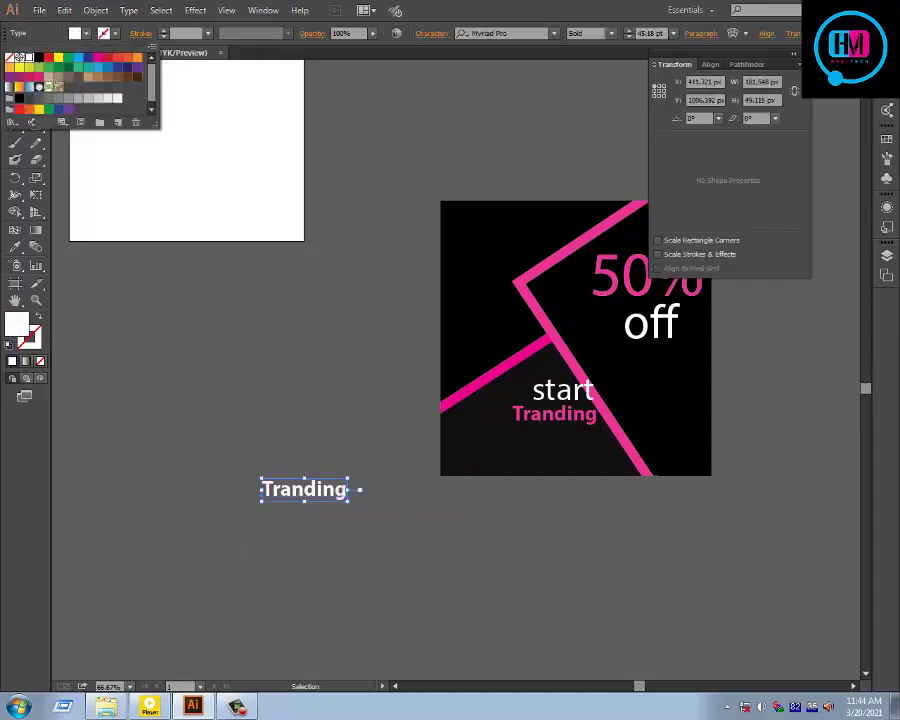
left_click(225, 369)
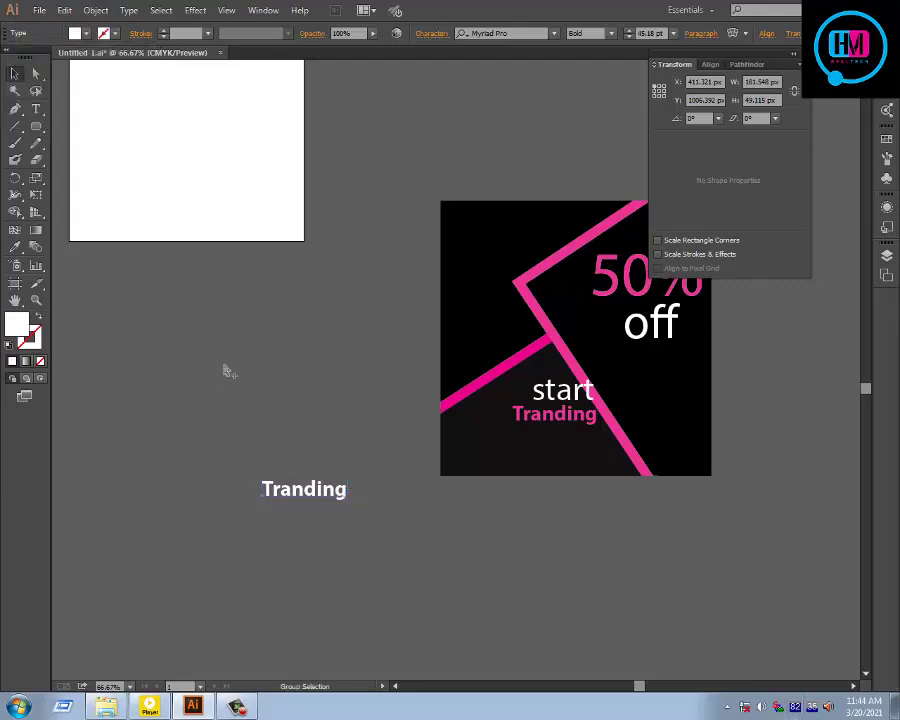
Step: Show the hidden pink rounded rectangle again and send it to the back, behind the white text
key("ctrl+f")
right_click(388, 505)
mouse_move(458, 478)
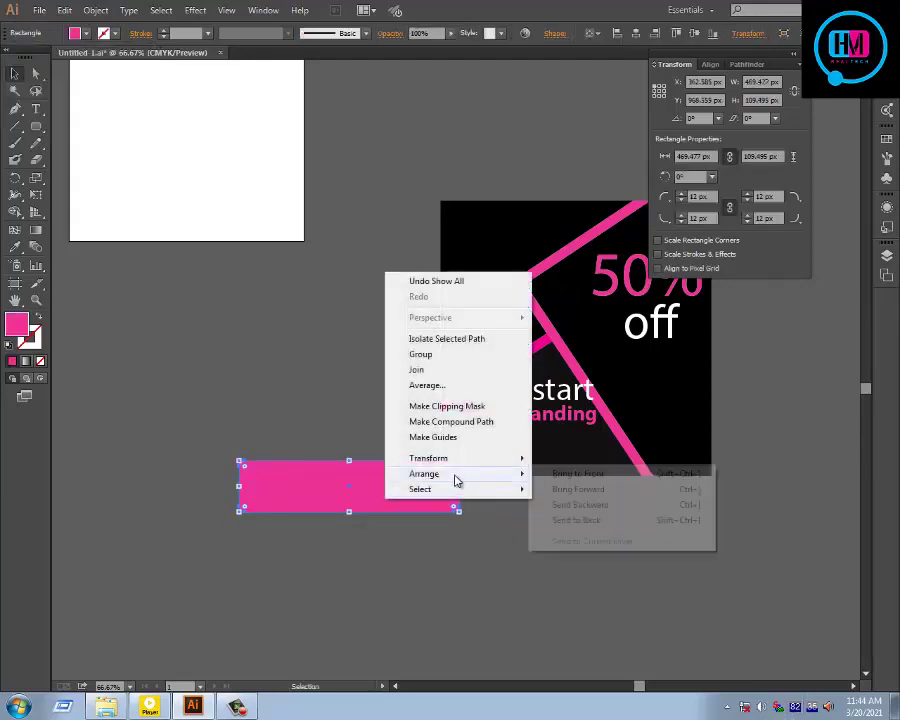
left_click(581, 524)
left_click(452, 567)
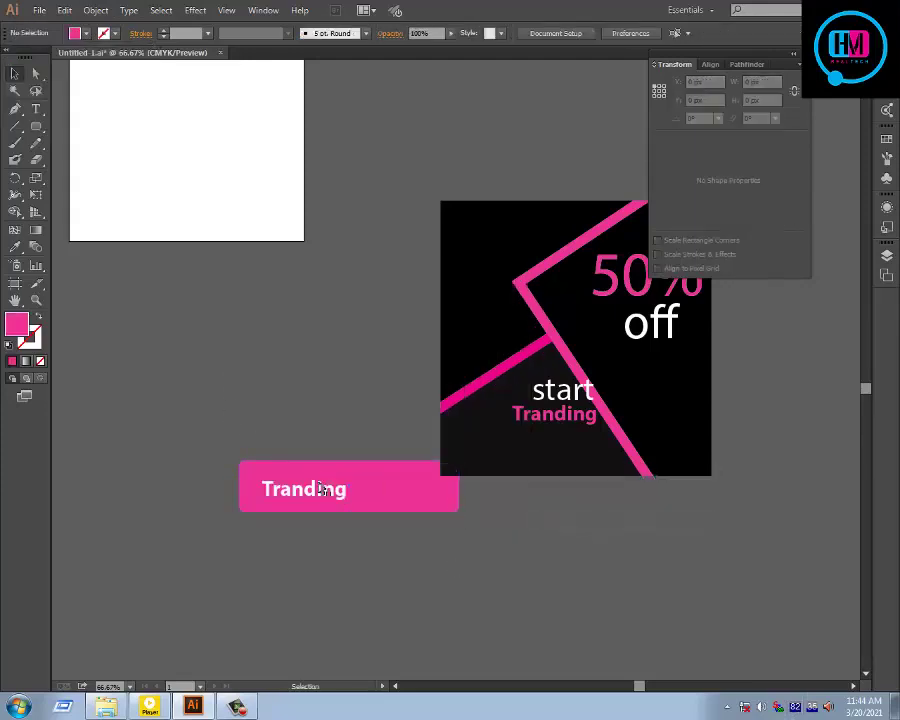
Step: Duplicate the pink rounded rectangle in place and narrow the copy to about 150 px at the original's right end
left_click(455, 468)
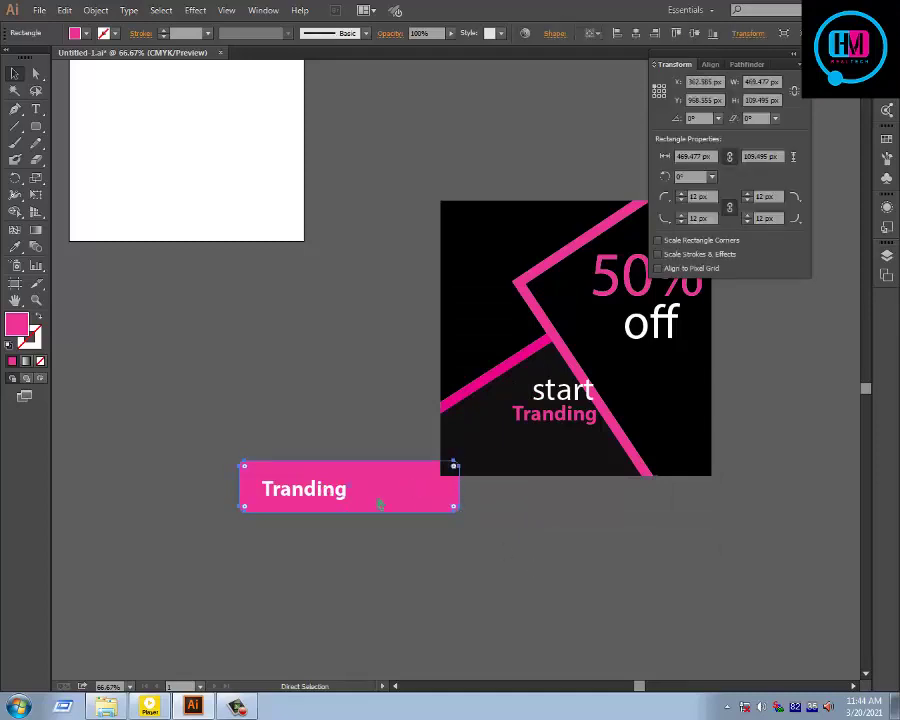
key("v")
left_click_drag(240, 487, 390, 487)
key("space")
left_click_drag(583, 536, 503, 554)
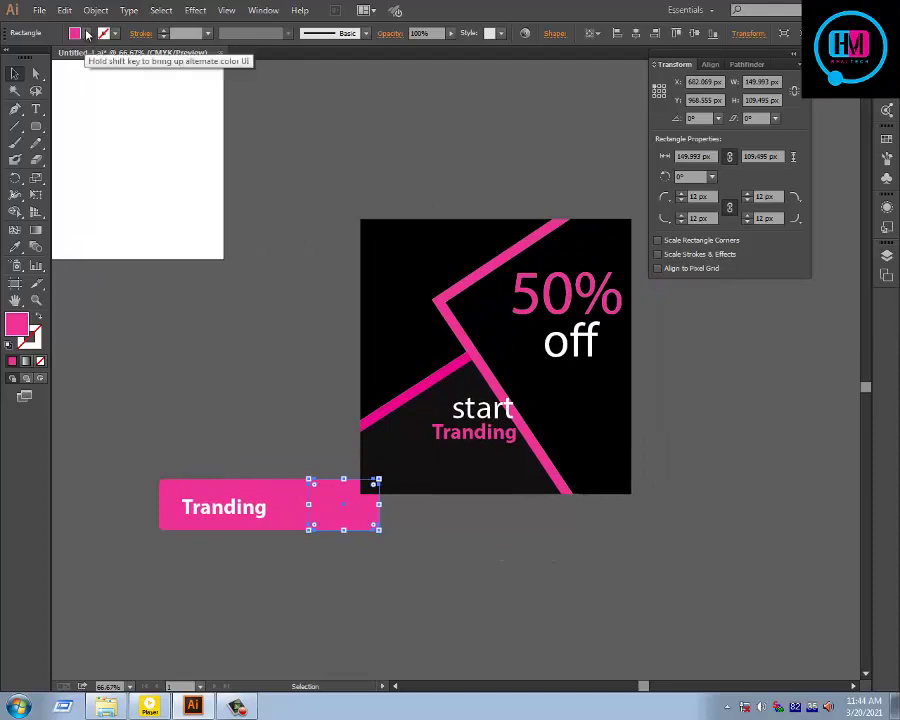
Step: Fill the narrow rounded rectangle at the end of the pink button with white
left_click(74, 33)
left_click(29, 57)
left_click(225, 336)
key("space")
left_click_drag(239, 362, 395, 345)
left_click_drag(256, 382, 458, 531)
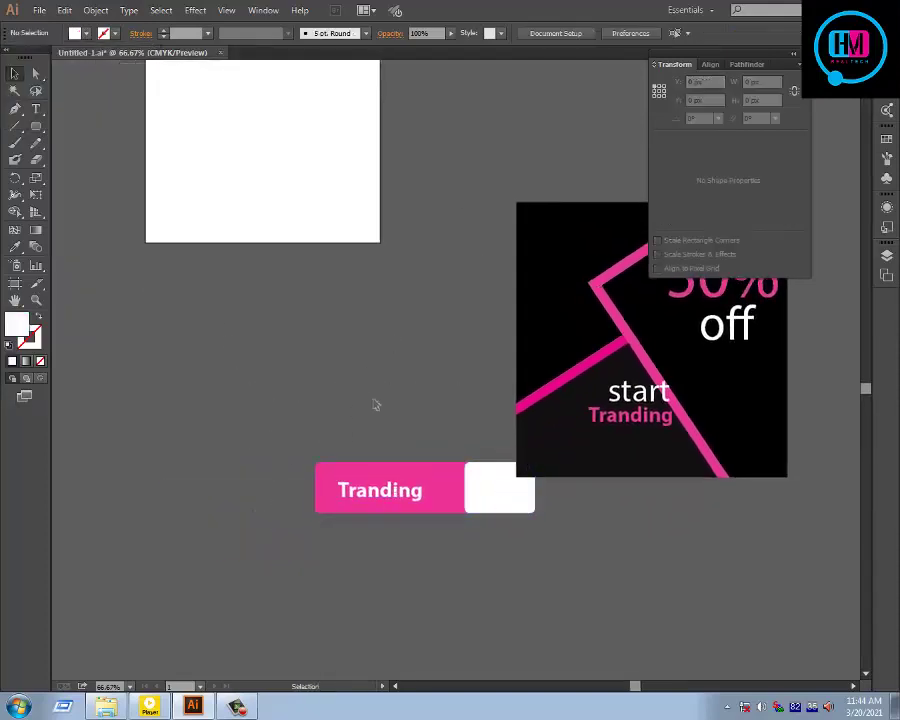
left_click_drag(504, 560, 506, 560)
Step: Replace the white "Tranding" text on the pink button with "Order me"
key("space")
left_click_drag(277, 346, 522, 437)
double_click(612, 580)
double_click(612, 580)
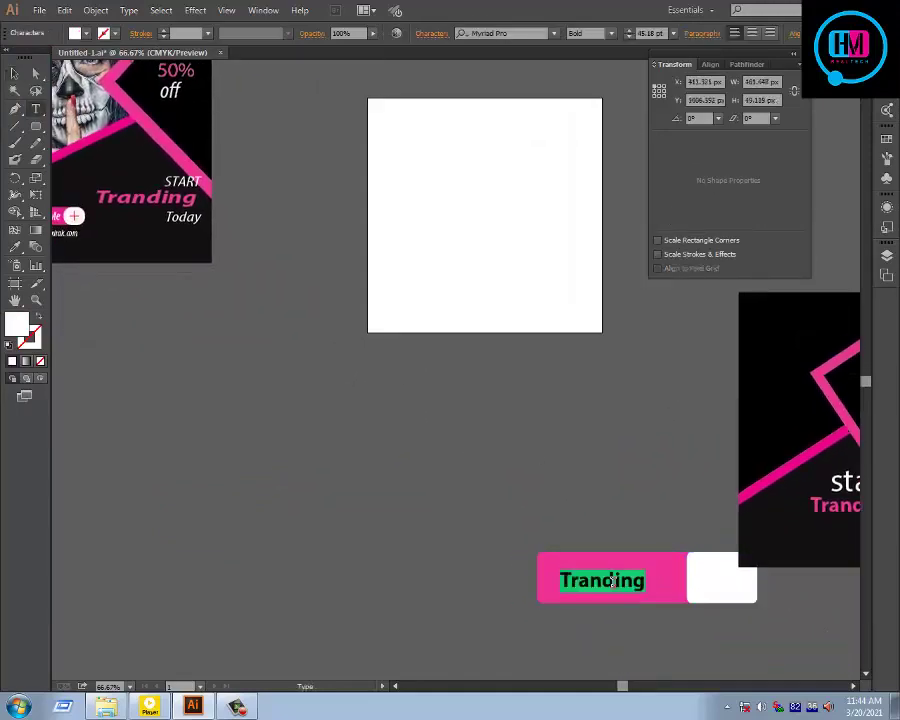
type("o")
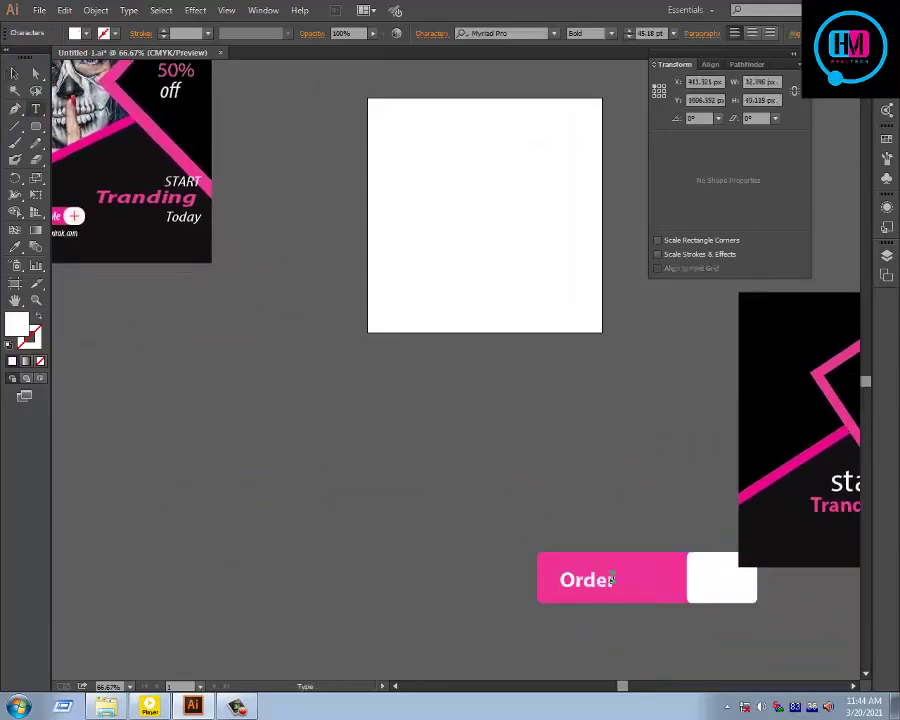
left_click(14, 73)
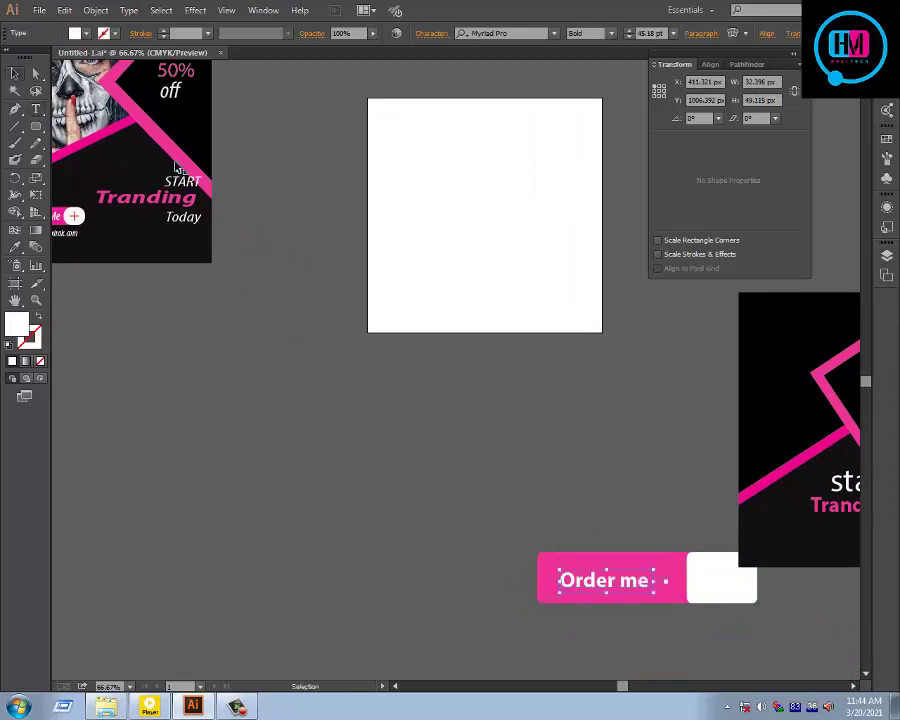
left_click(330, 352)
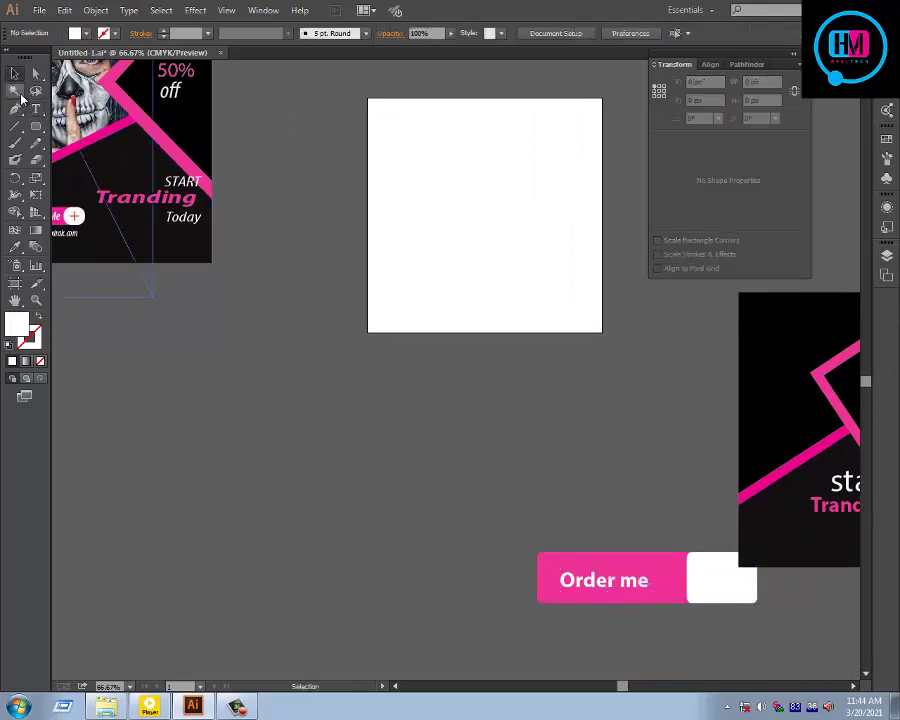
Step: Draw a horizontal line about 210 px long on the empty canvas and give it a 16 pt dark blue stroke
left_click(15, 126)
mouse_move(245, 420)
left_mouse_down()
mouse_move(380, 424)
mouse_move(371, 408)
mouse_move(342, 410)
left_mouse_up()
left_click(87, 35)
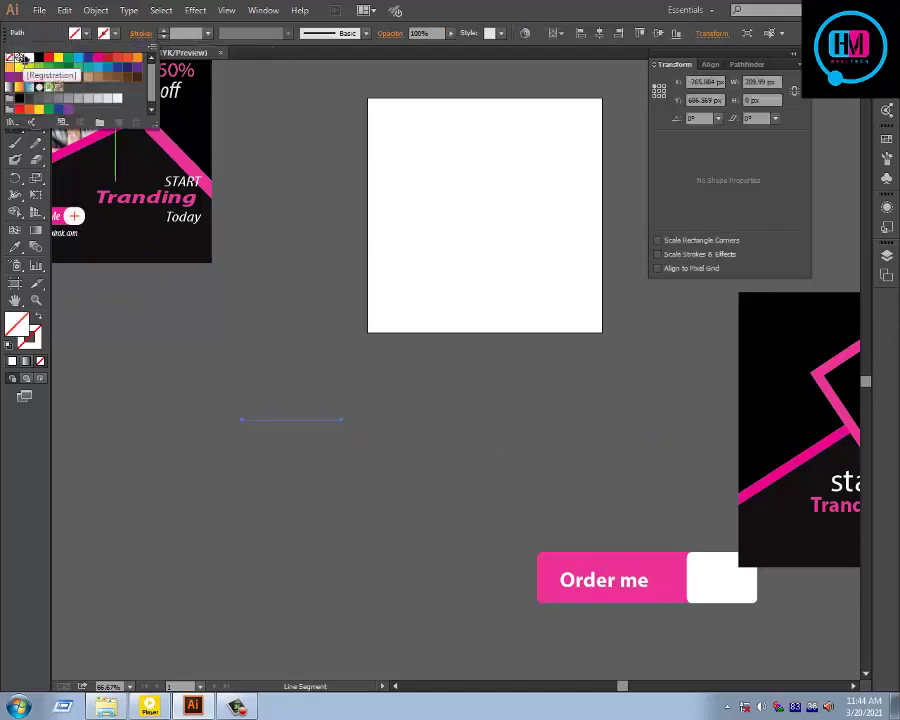
left_click(185, 31)
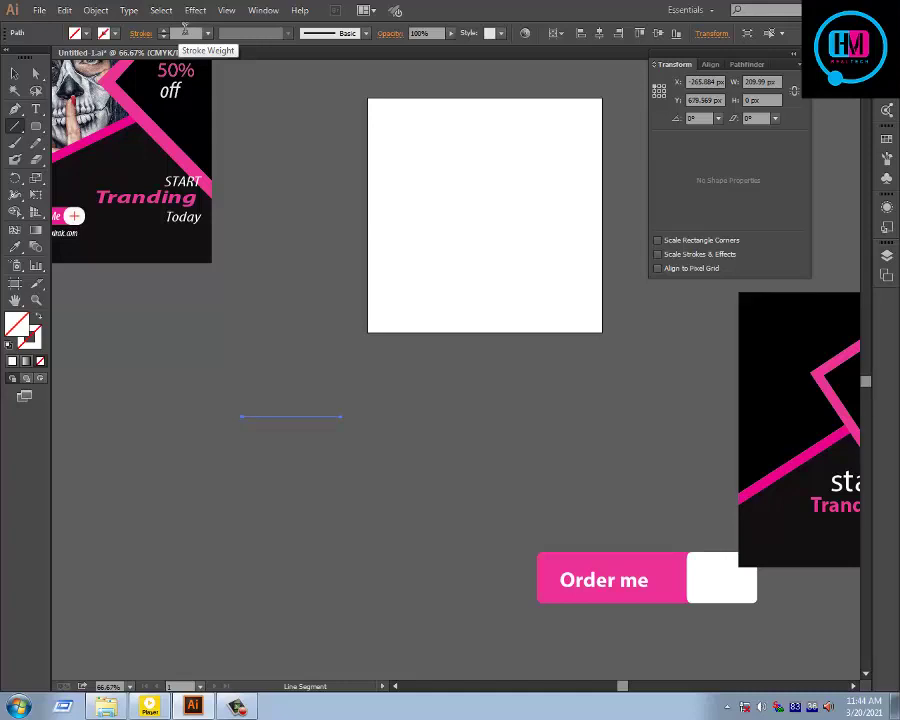
left_click(24, 75)
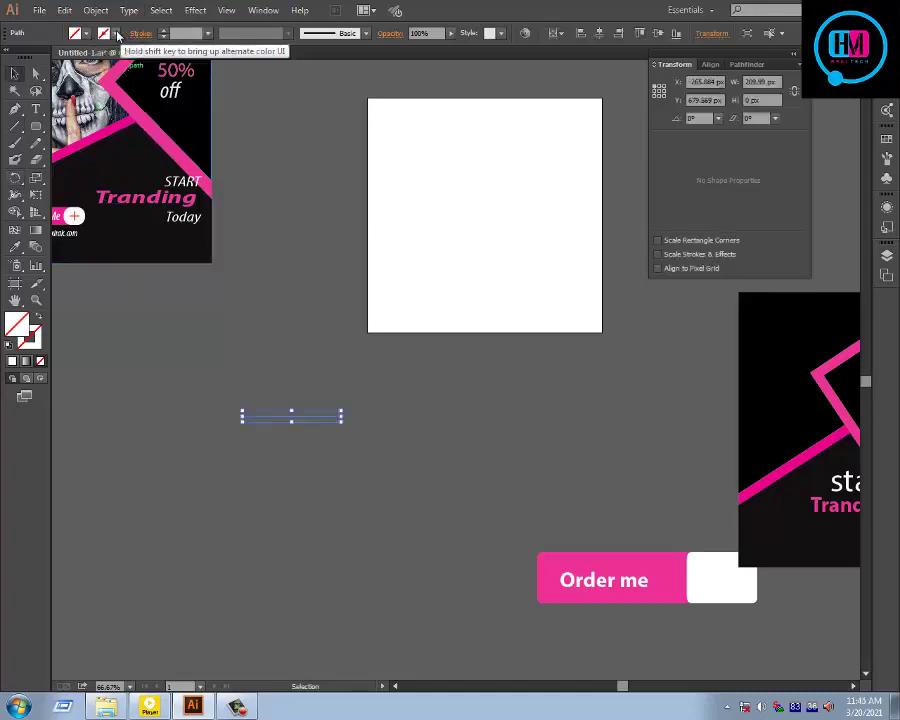
left_click(114, 35)
left_click(88, 57)
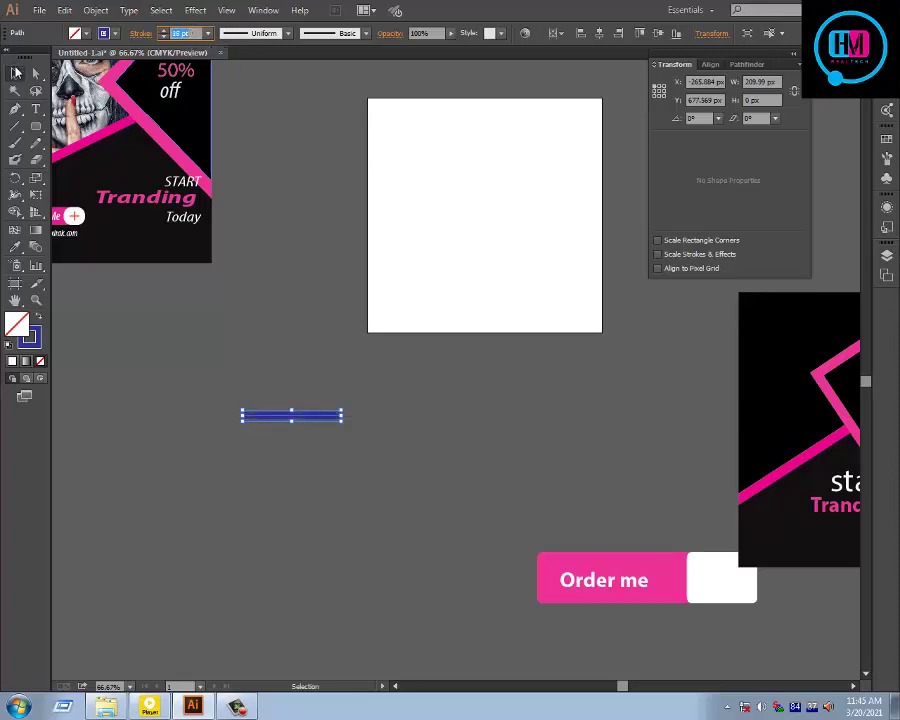
left_click(268, 381)
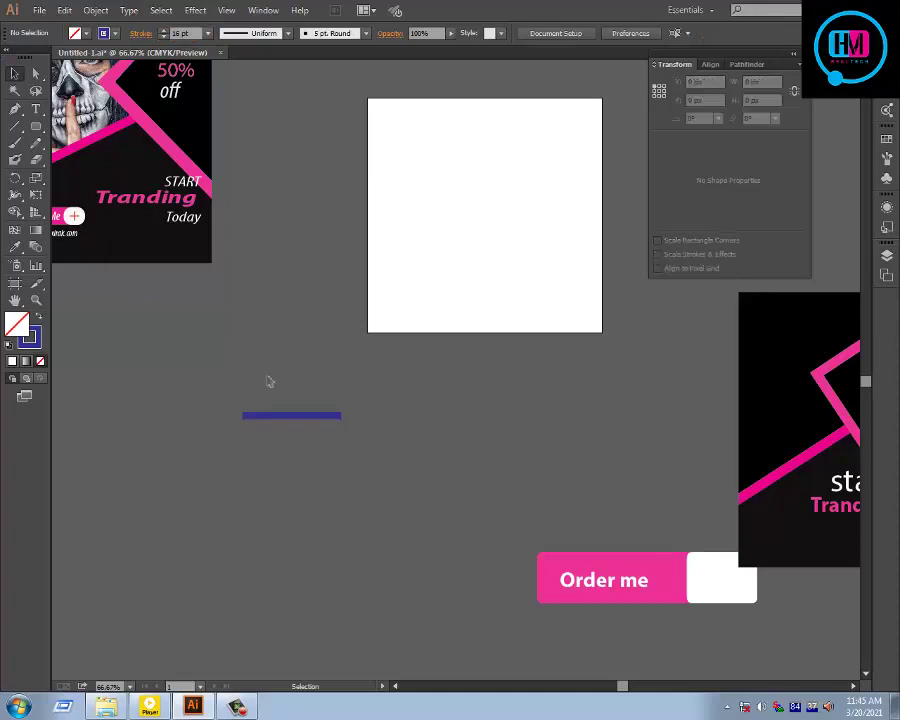
Step: Try to apply the button's pink to the blue line with the Eyedropper
left_click(330, 414)
key("i")
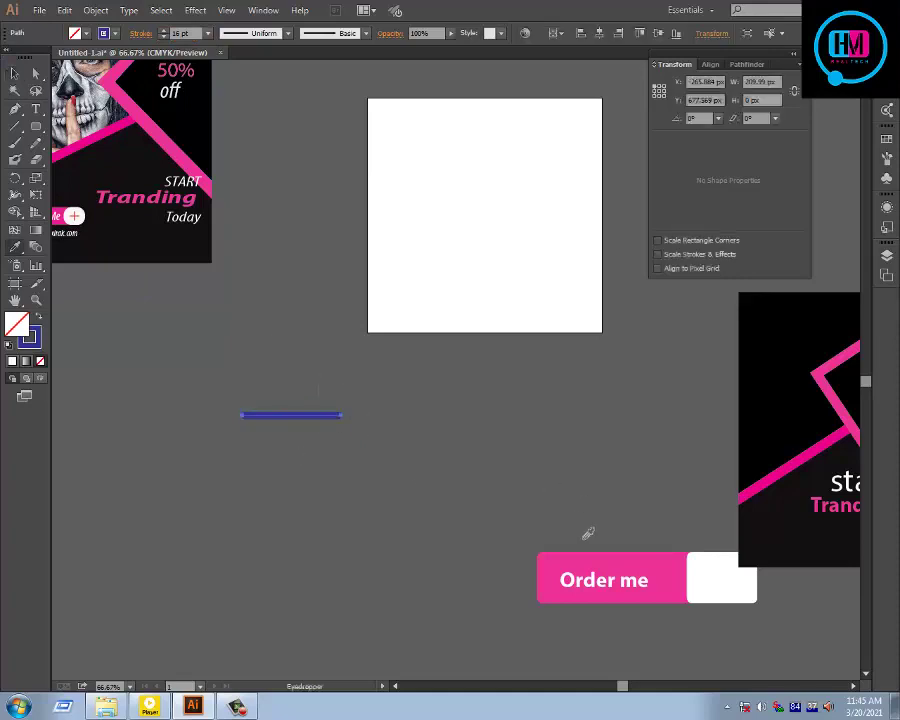
left_click(608, 556)
key("ctrl+a")
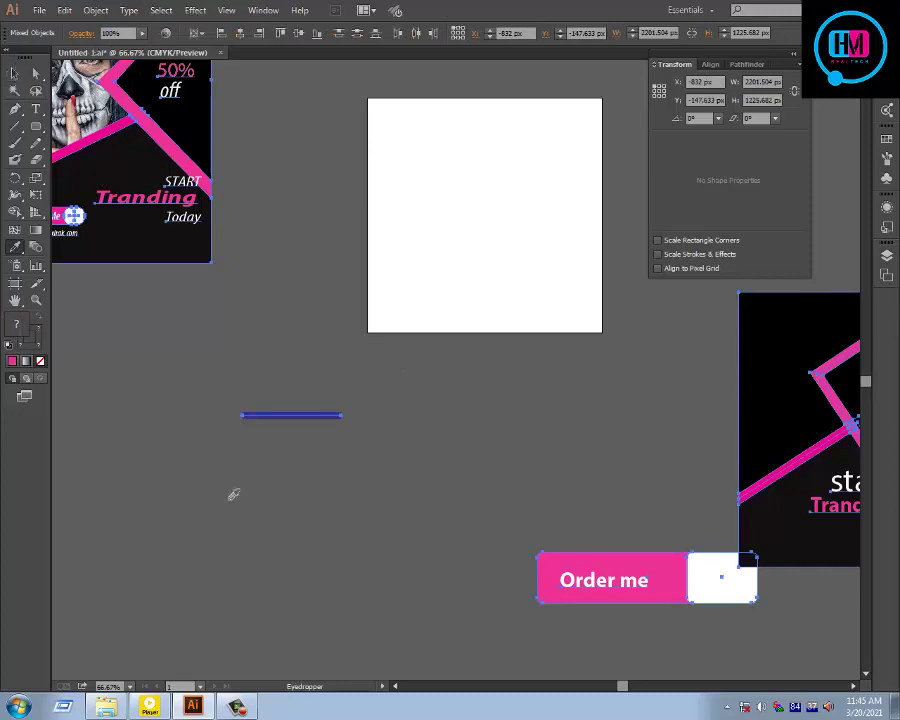
left_click(14, 73)
left_click(210, 380)
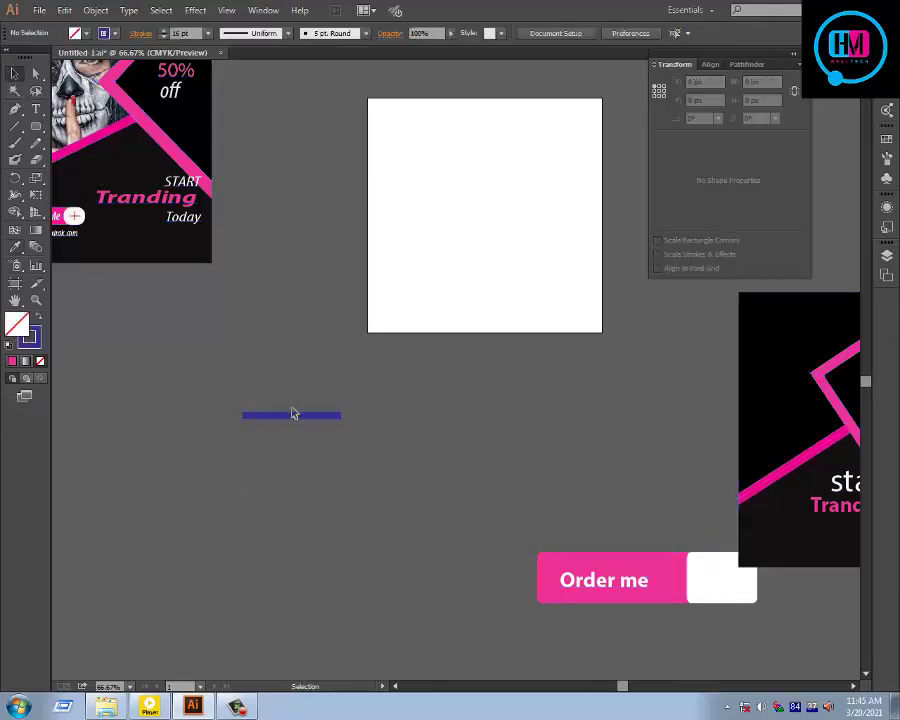
Step: Set the horizontal line's stroke colour to magenta
left_click(292, 411)
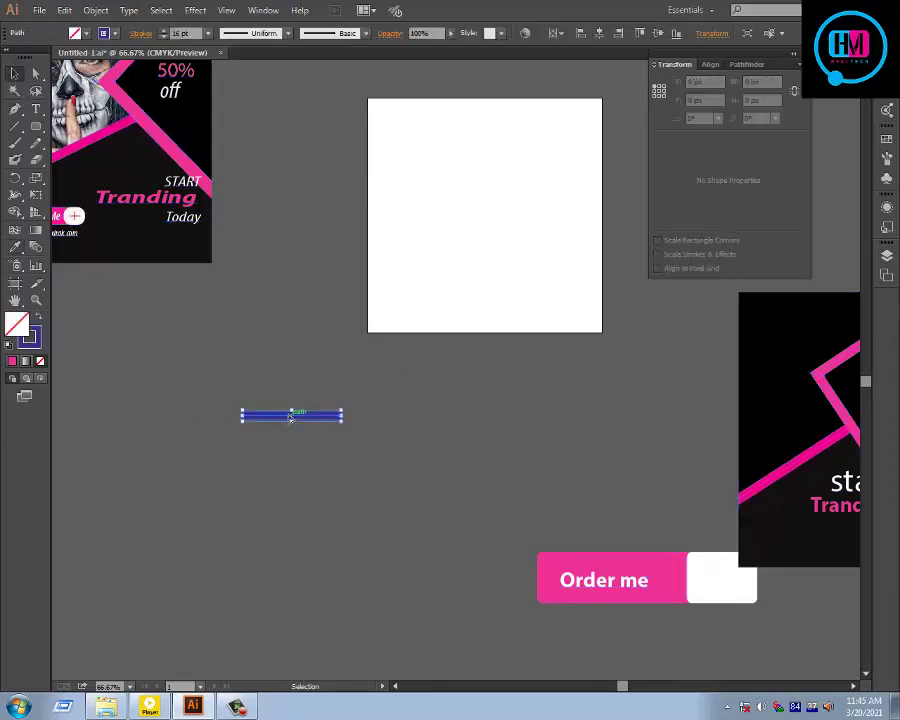
left_click(104, 33)
left_click(97, 60)
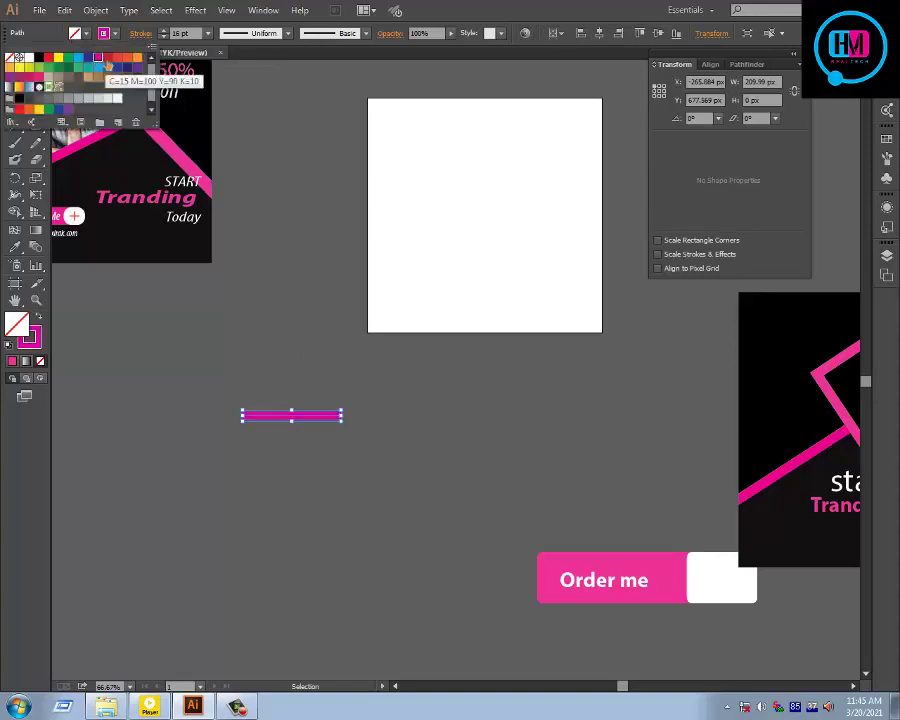
left_click(192, 368)
left_click(300, 428)
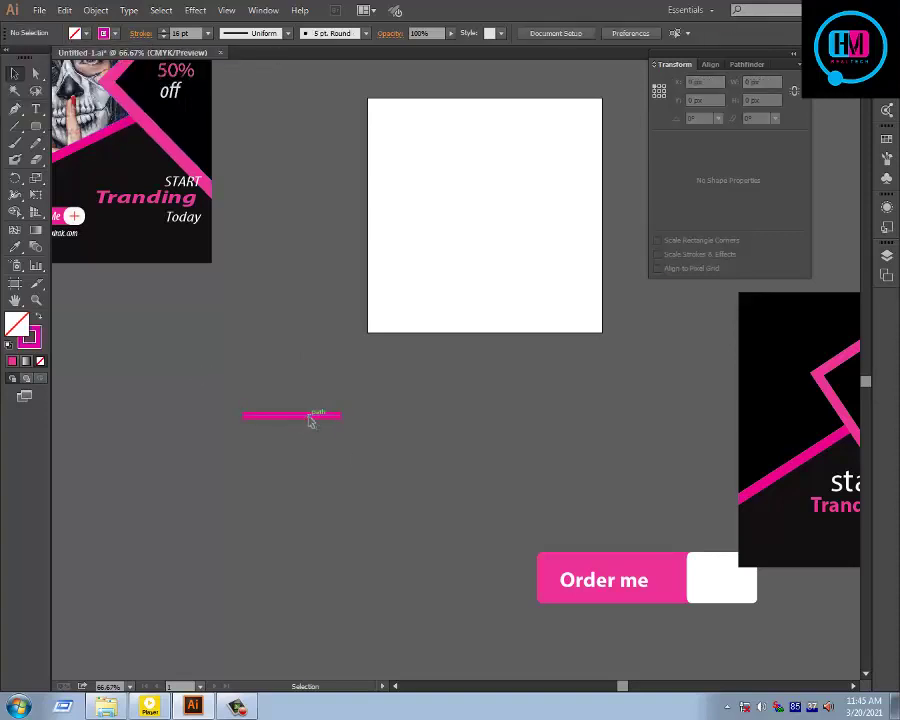
Step: Add a copy of the magenta line rotated 90° through its centre to form a plus sign, and group both lines
left_click(310, 418)
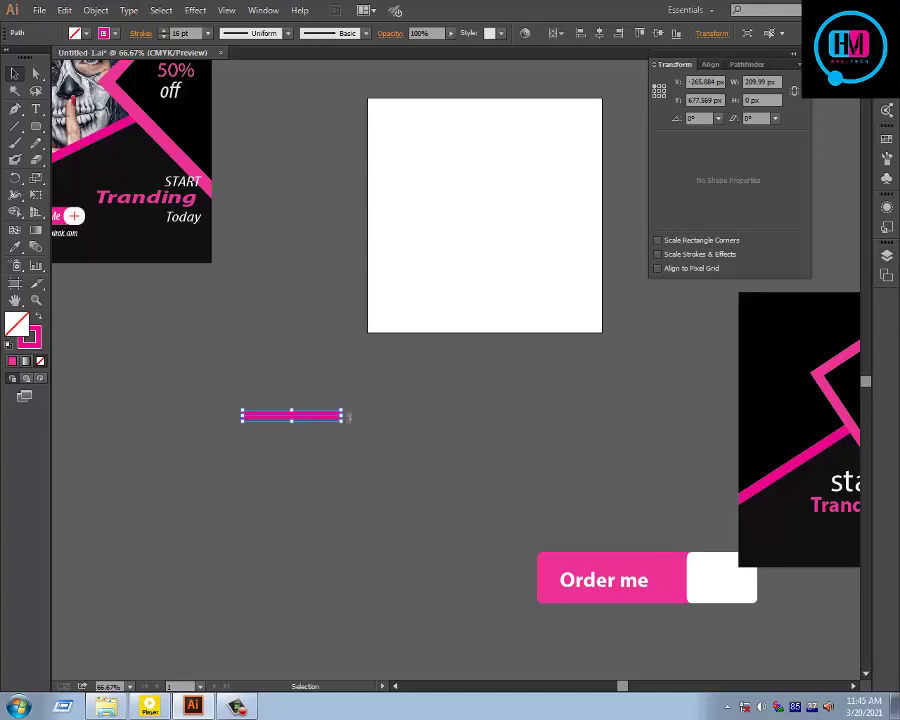
left_click_drag(349, 418, 282, 477)
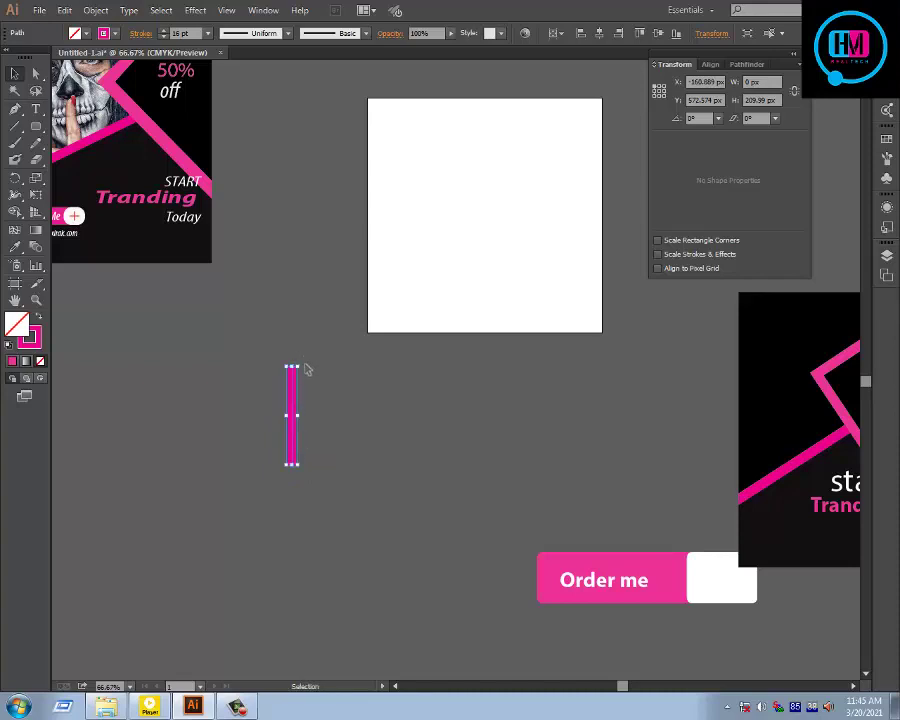
left_click(302, 369)
left_click(294, 384)
left_click_drag(302, 367, 316, 436)
left_click_drag(256, 376, 408, 543)
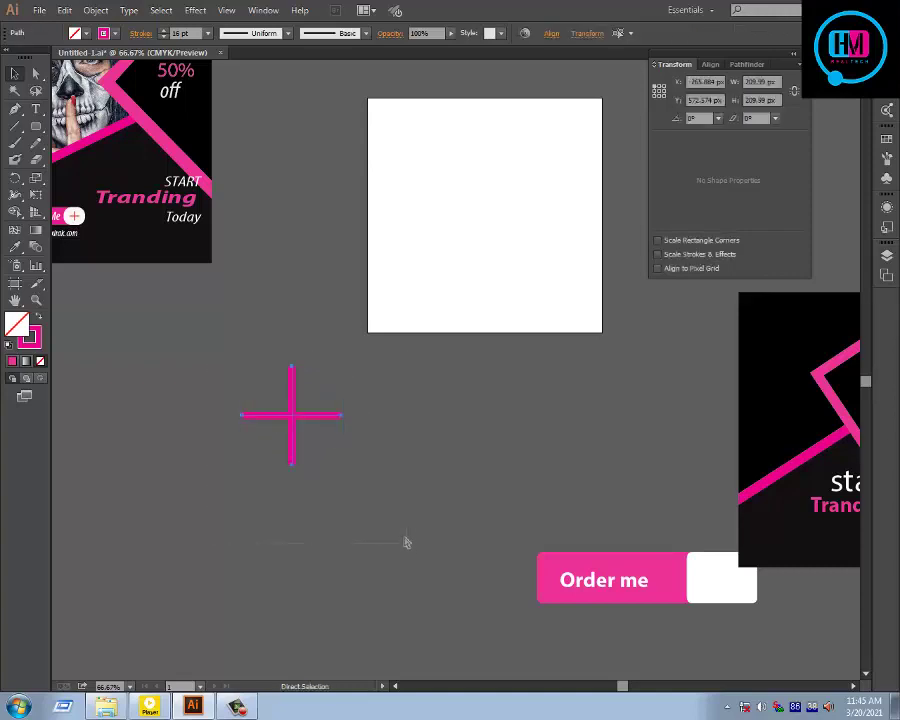
key("ctrl+g")
key("v")
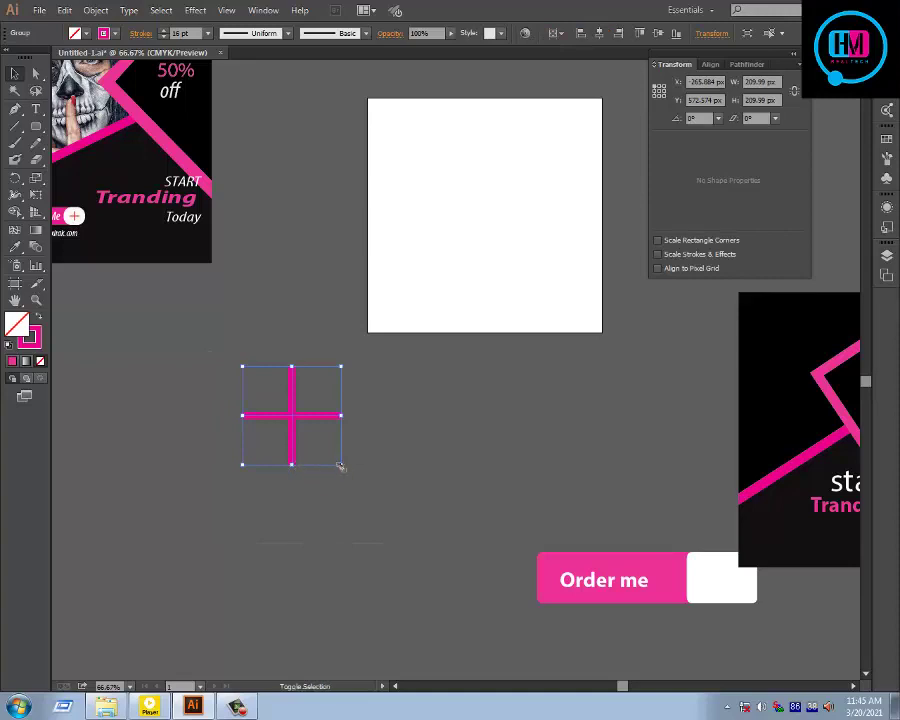
Step: Scale the plus sign to about 81 px on the button's white end and move the whole button clear of the black post
left_click_drag(342, 467, 717, 585)
left_click_drag(534, 434, 354, 402)
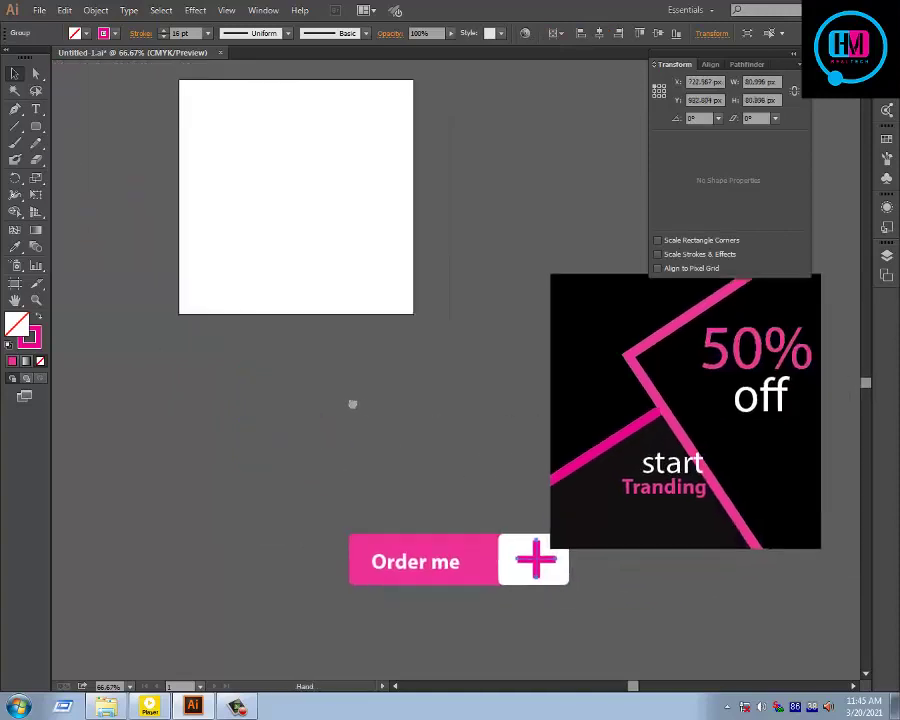
left_click_drag(430, 437, 530, 636)
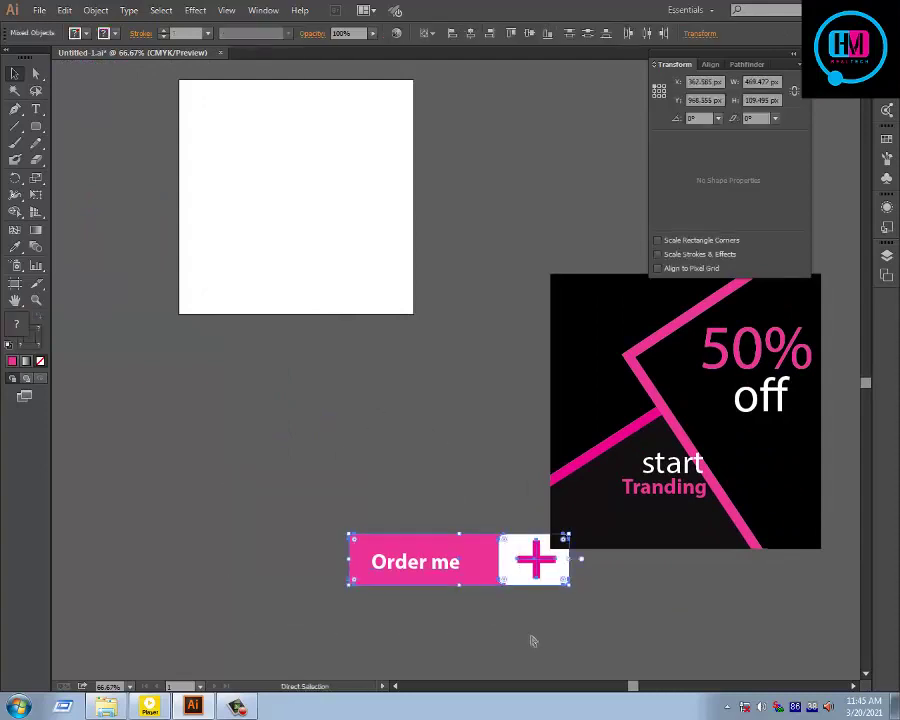
left_click_drag(432, 551, 335, 506)
left_click(429, 413)
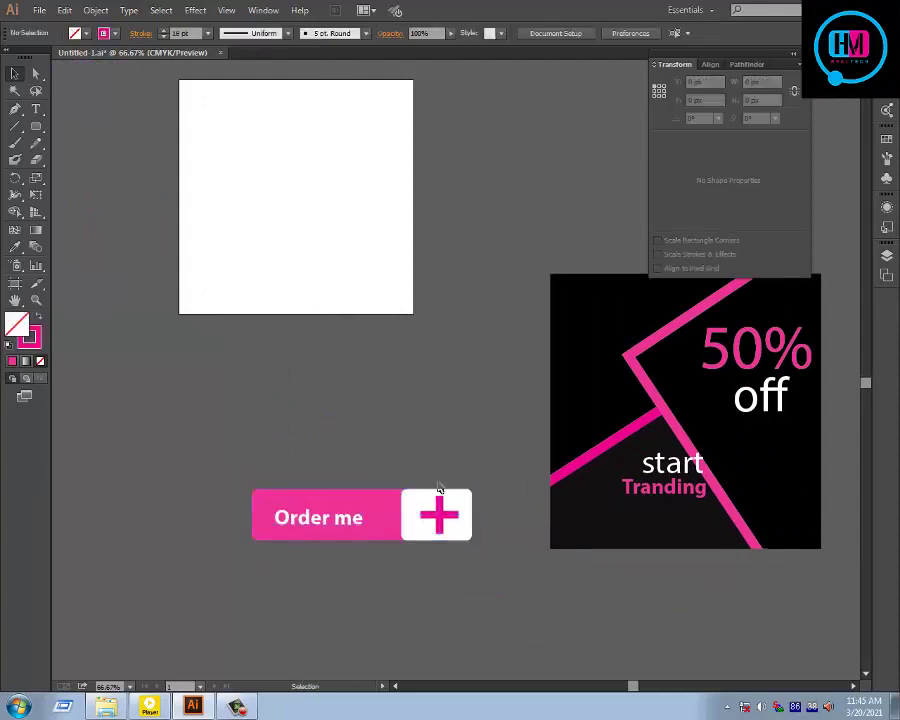
key("t")
left_click(257, 567)
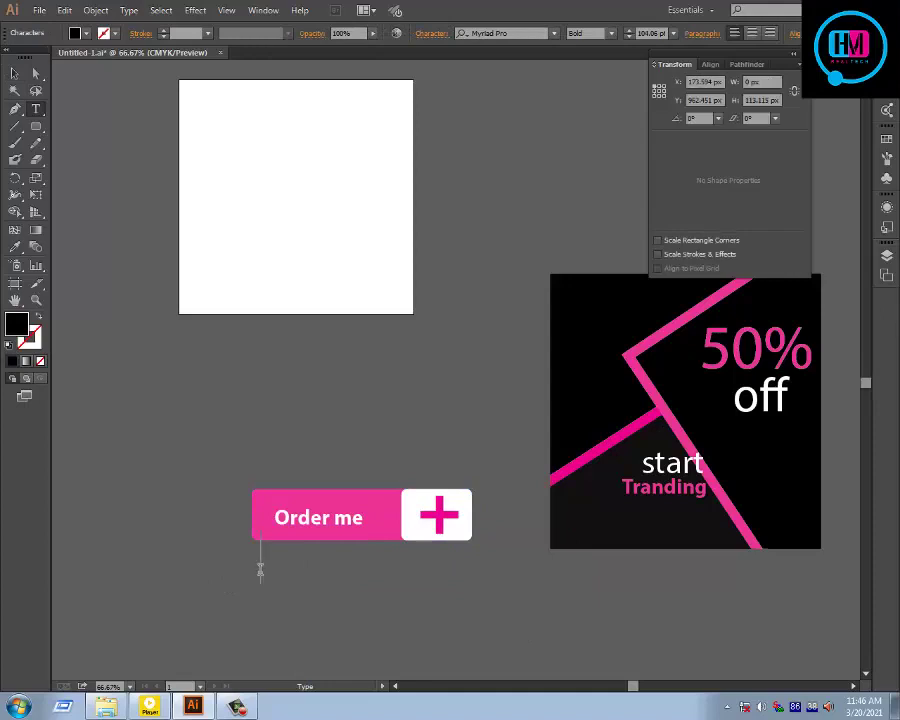
type("www.pixirak")
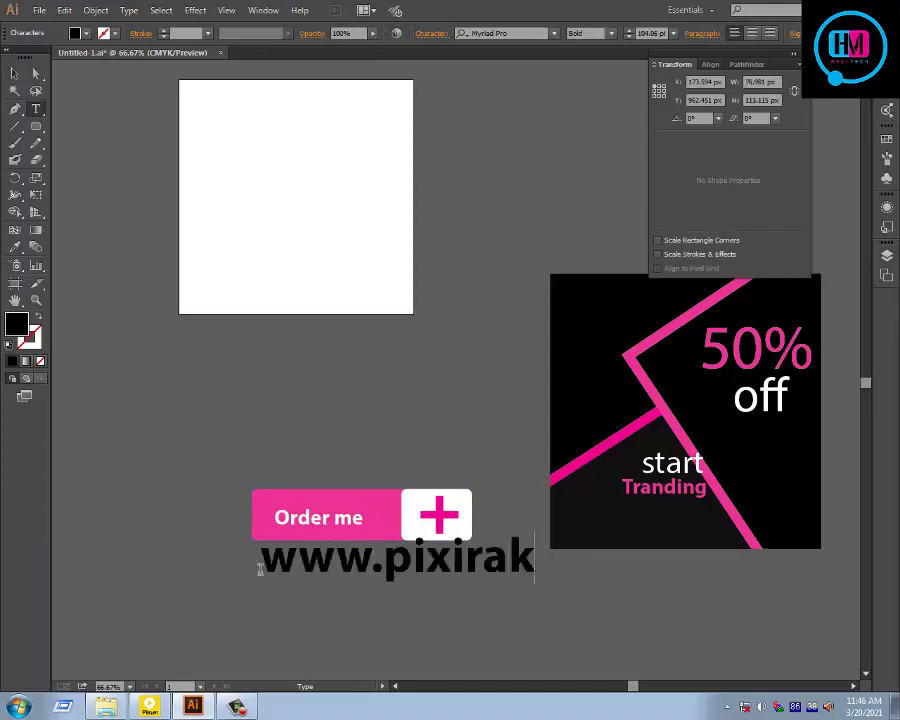
type(".com")
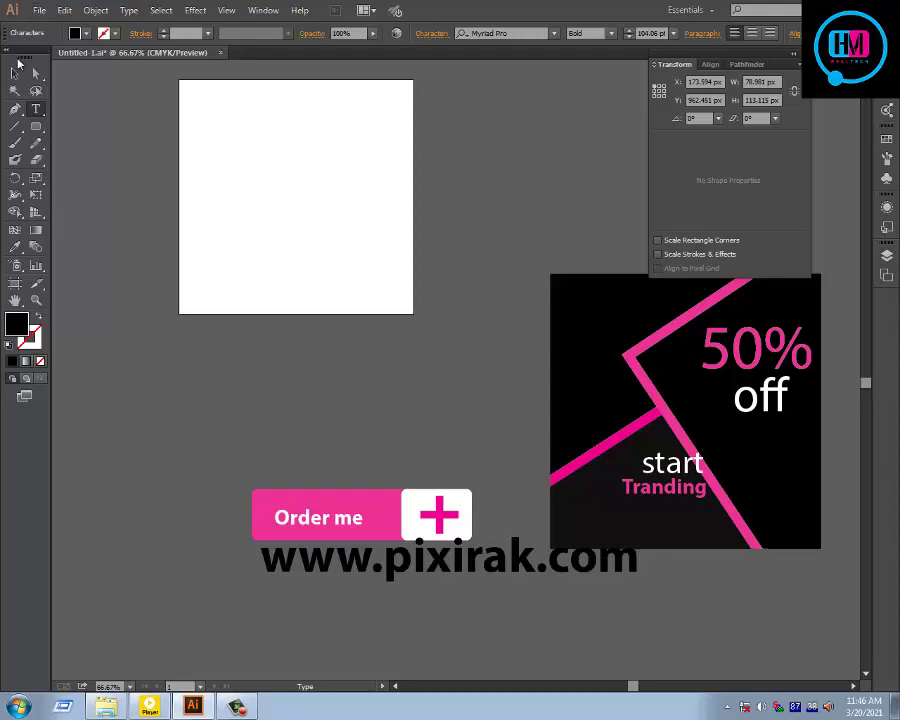
left_click(15, 72)
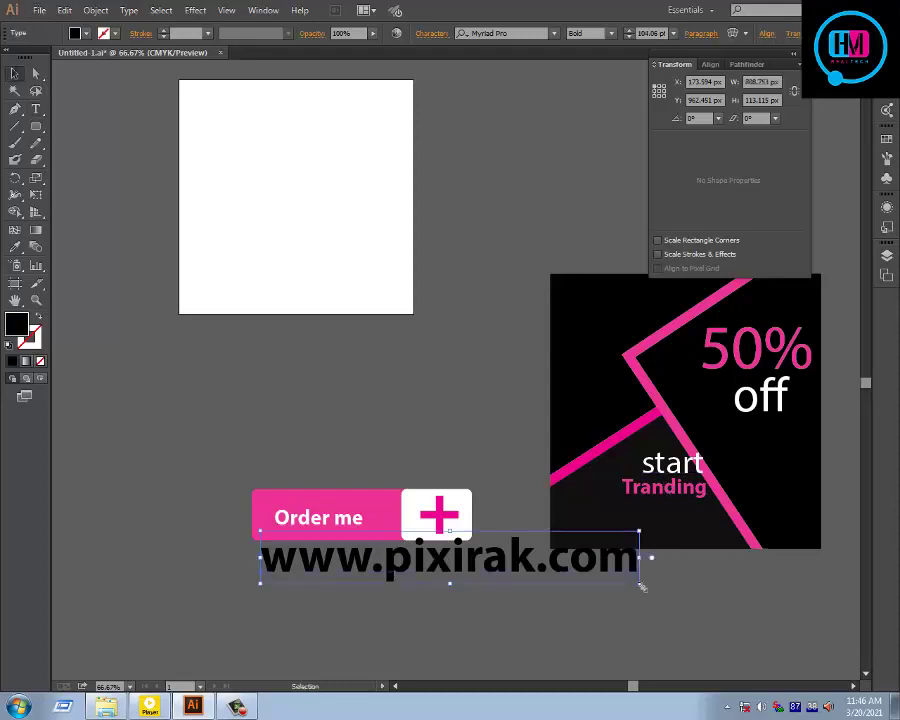
left_click_drag(641, 587, 417, 552)
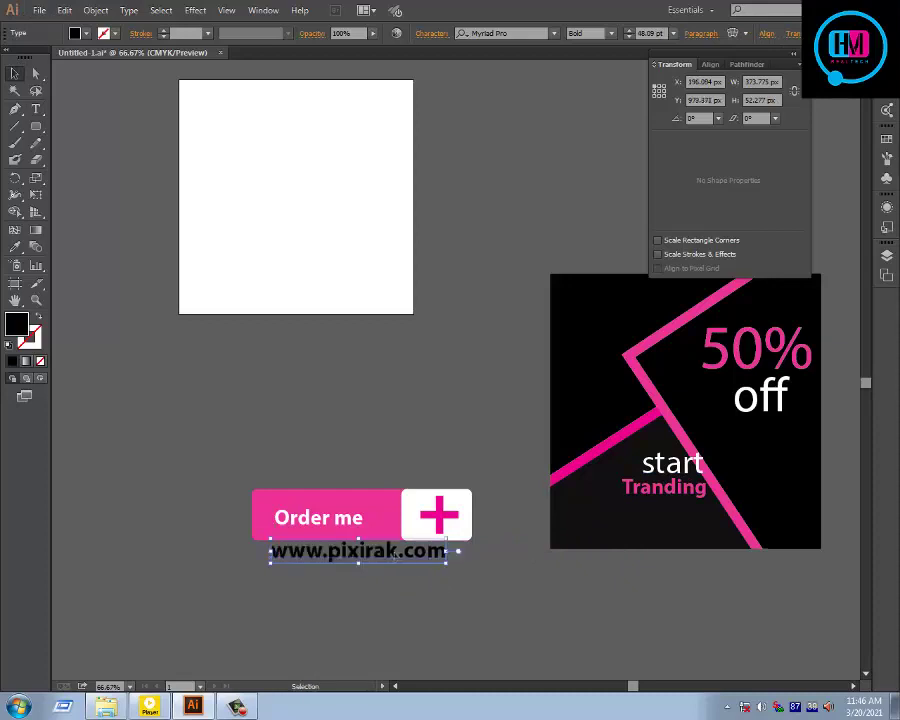
key("Down")
key("Down")
key("Down")
key("Down")
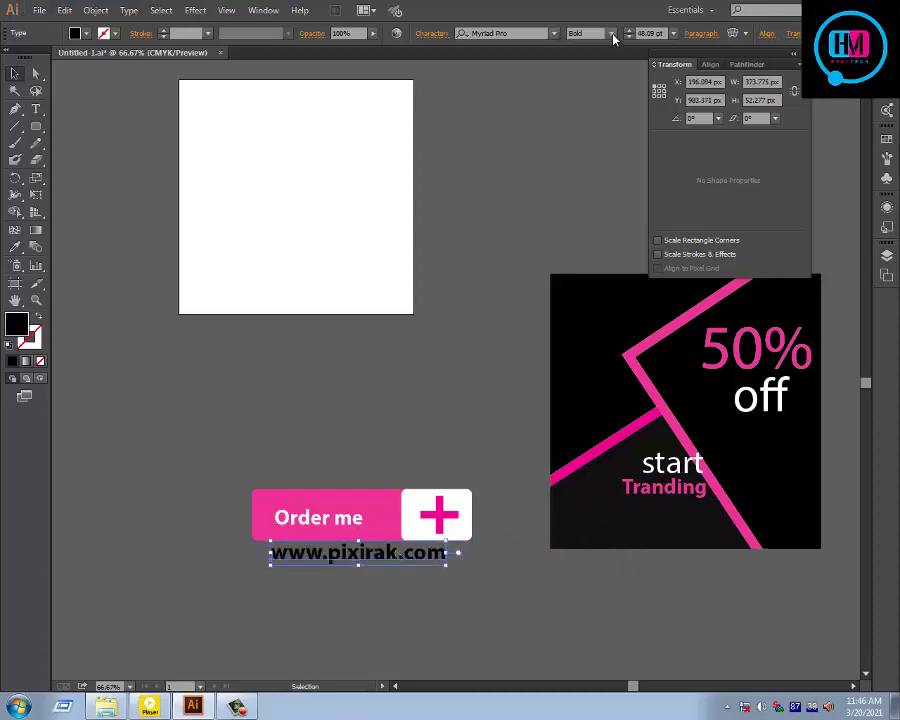
Step: Set the website text to the Condensed style, reduce its height to about 46 px and shift it towards the button's centre
left_click(613, 35)
left_click(597, 50)
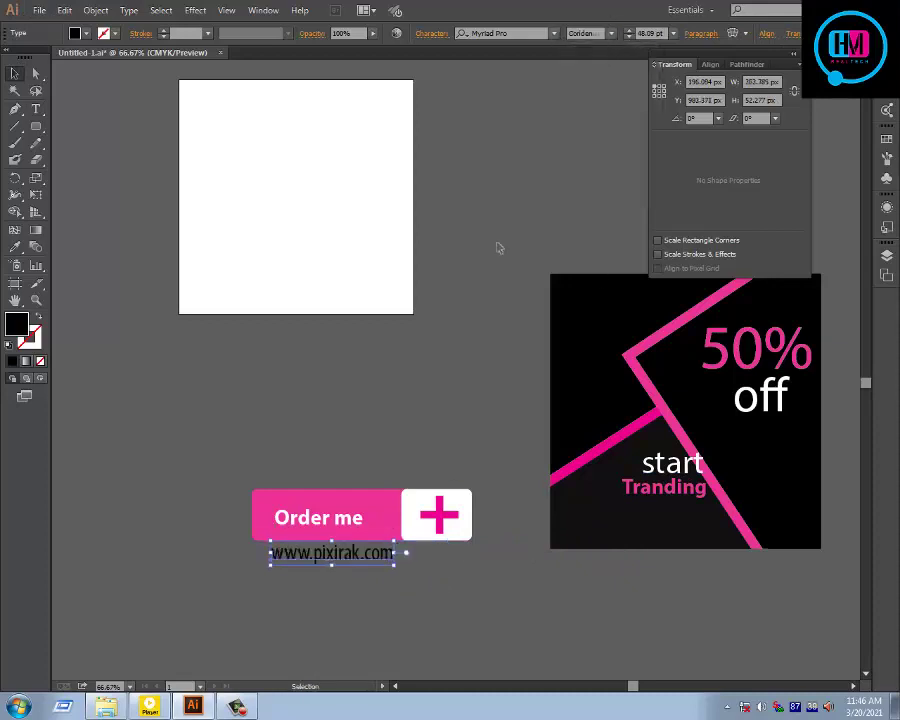
left_click_drag(334, 568, 356, 568)
left_click(340, 568)
left_click(340, 566)
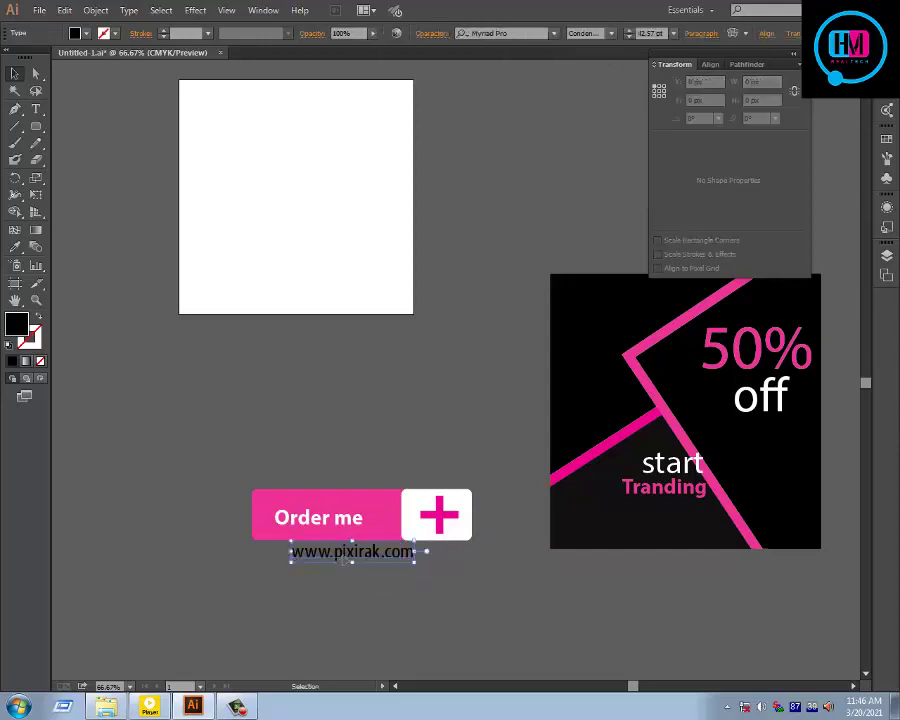
Step: Group the order button with the website text, scale the group down and place it below "Tranding" on the black post
left_click_drag(192, 394, 452, 634)
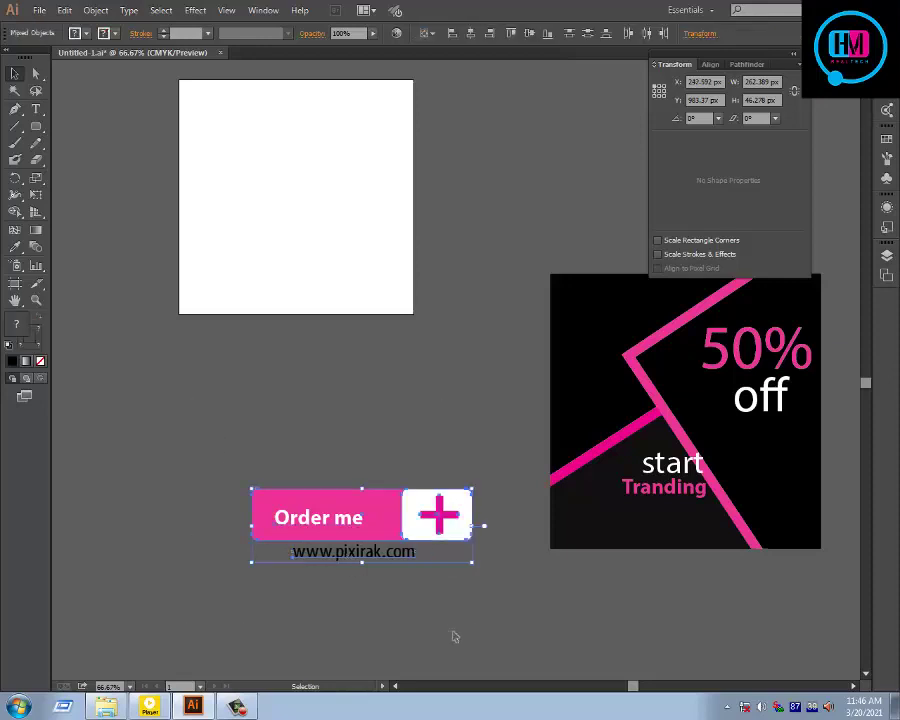
key("ctrl+g")
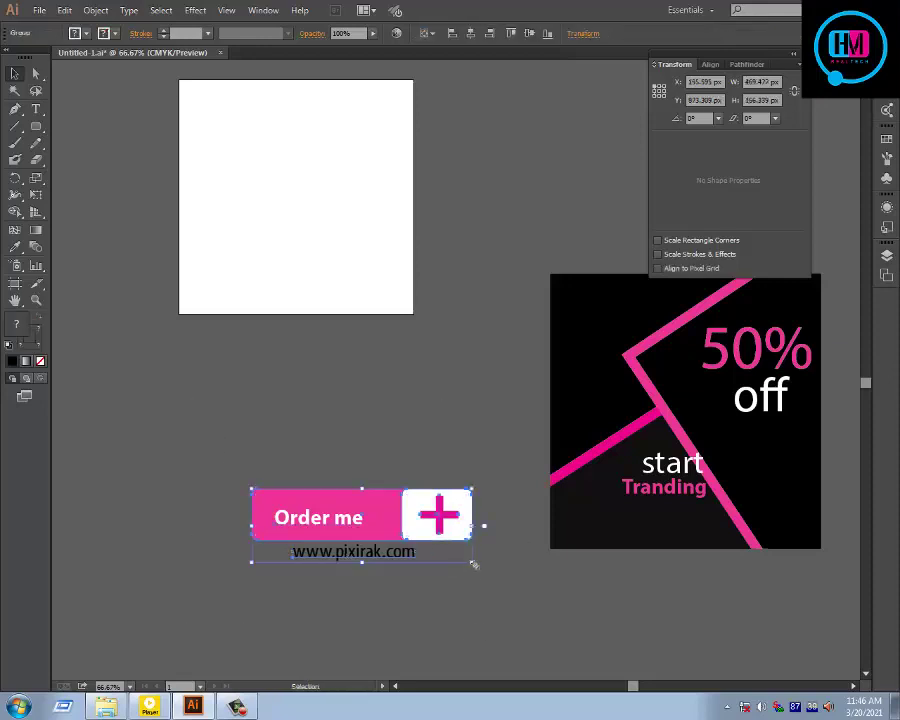
left_click_drag(474, 565, 616, 526)
left_click(658, 617)
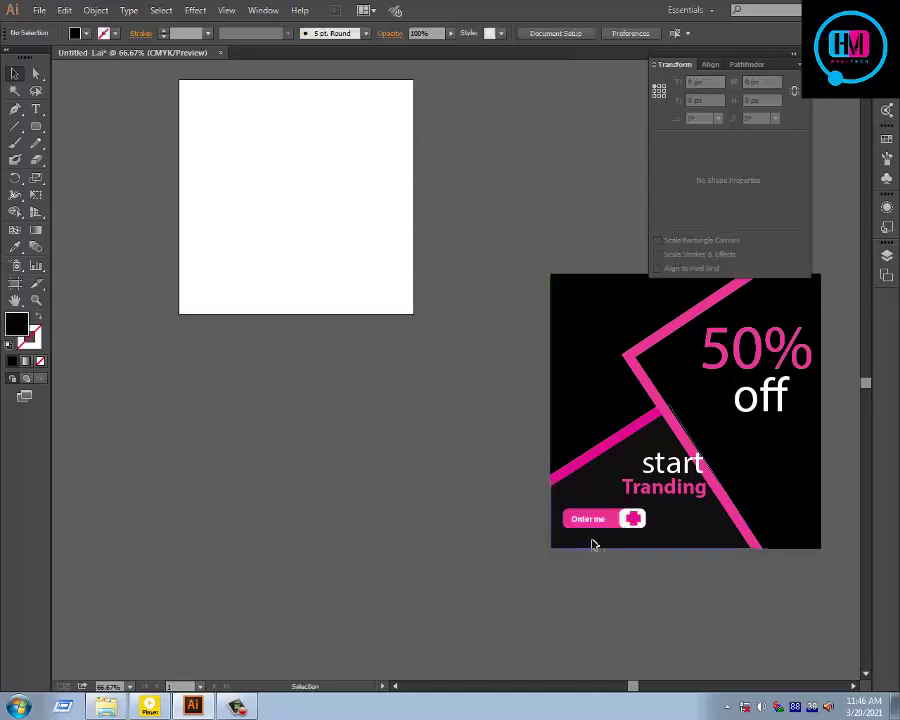
Step: Recolour the website text below the order button to white inside its group and leave the group's isolation
left_click(596, 537)
double_click(596, 537)
left_click(598, 533)
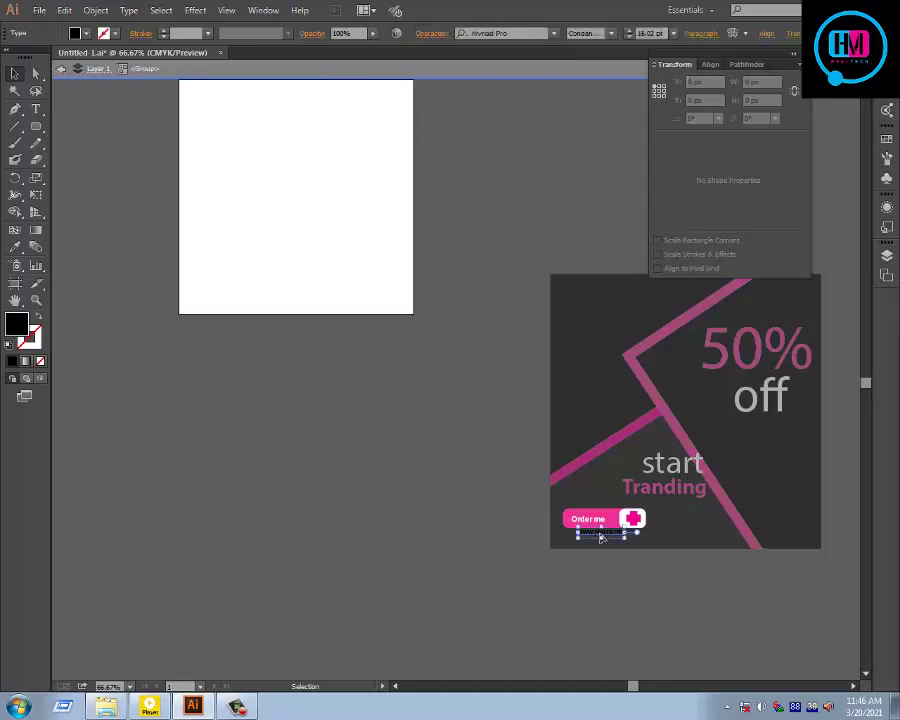
left_click(84, 33)
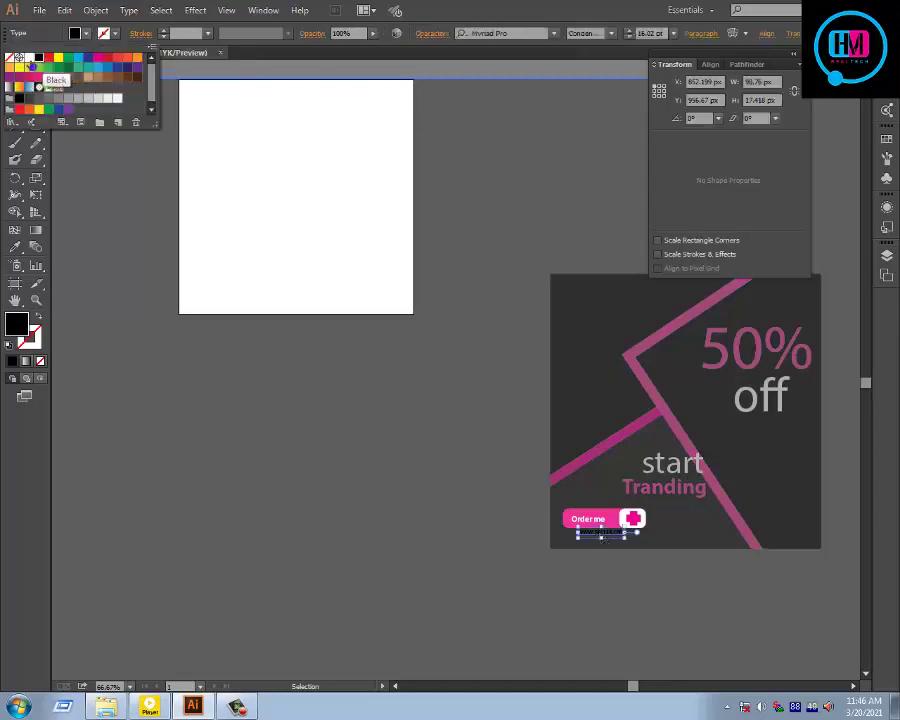
left_click(27, 57)
double_click(245, 464)
left_click_drag(369, 386, 292, 505)
left_click(509, 434)
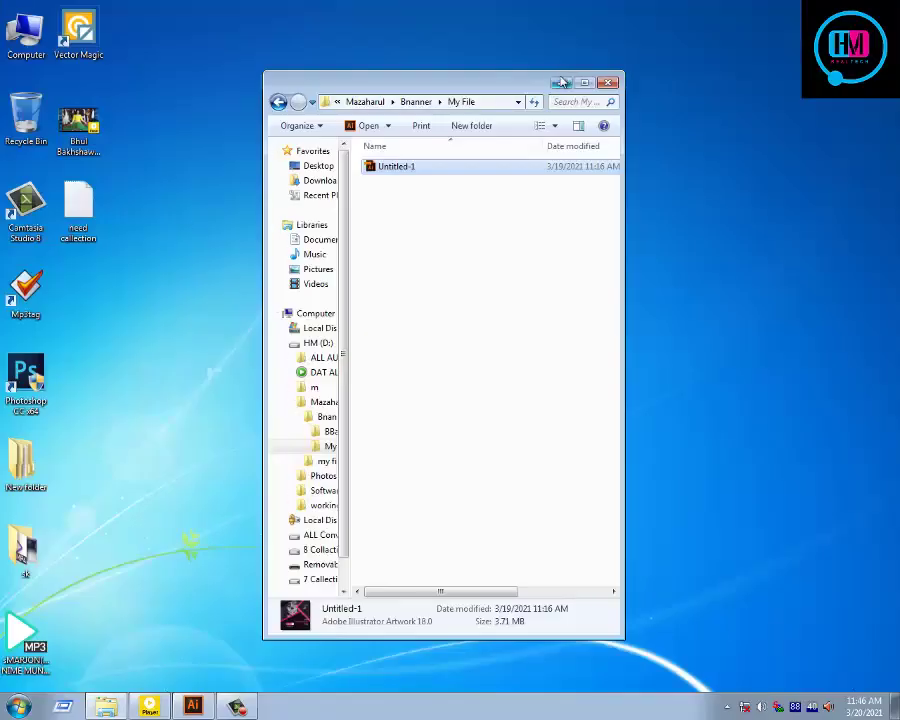
Step: Switch to the file browser and open the "Love]" folder under Photos on the HM (D:) drive
left_click(561, 82)
double_click(25, 32)
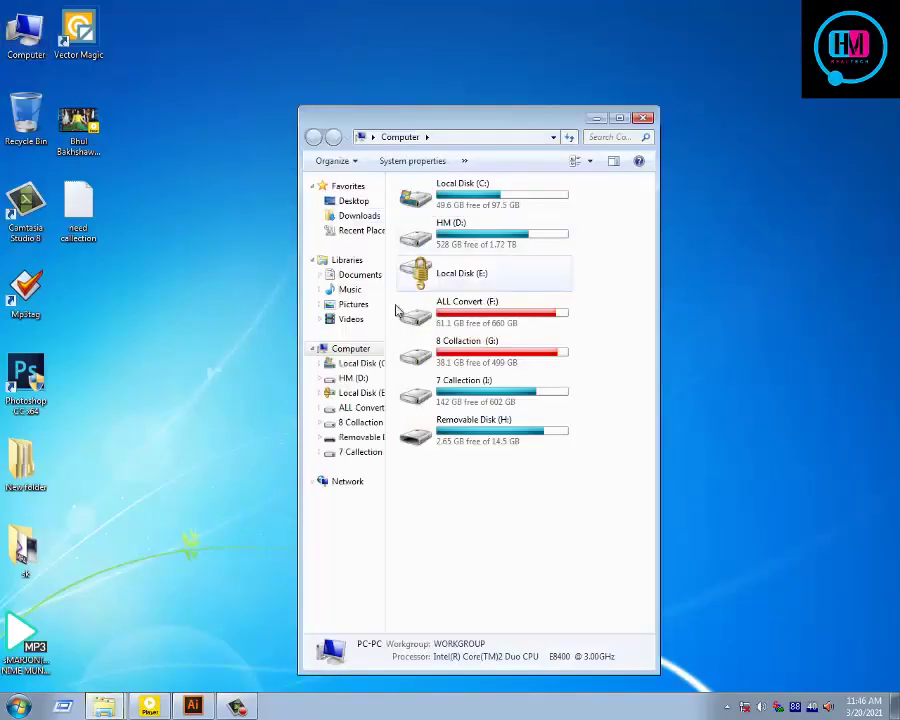
double_click(445, 236)
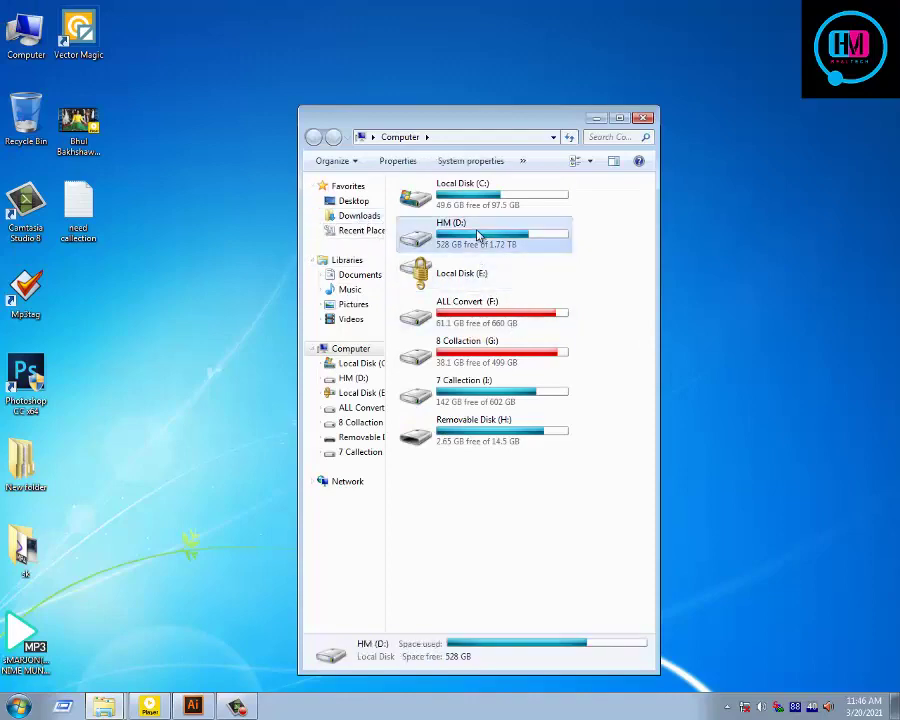
double_click(428, 247)
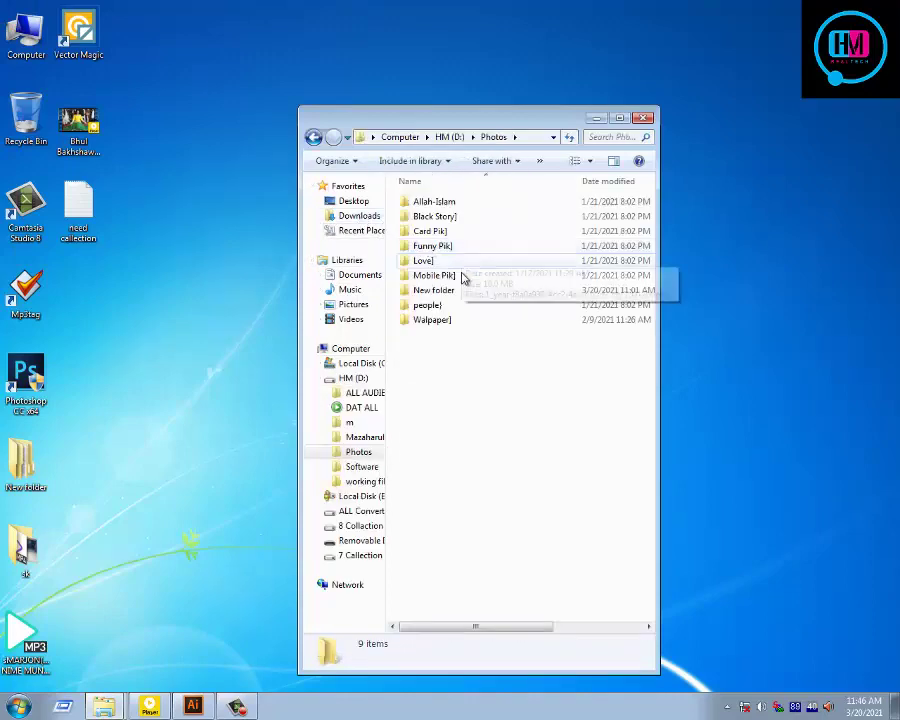
double_click(438, 261)
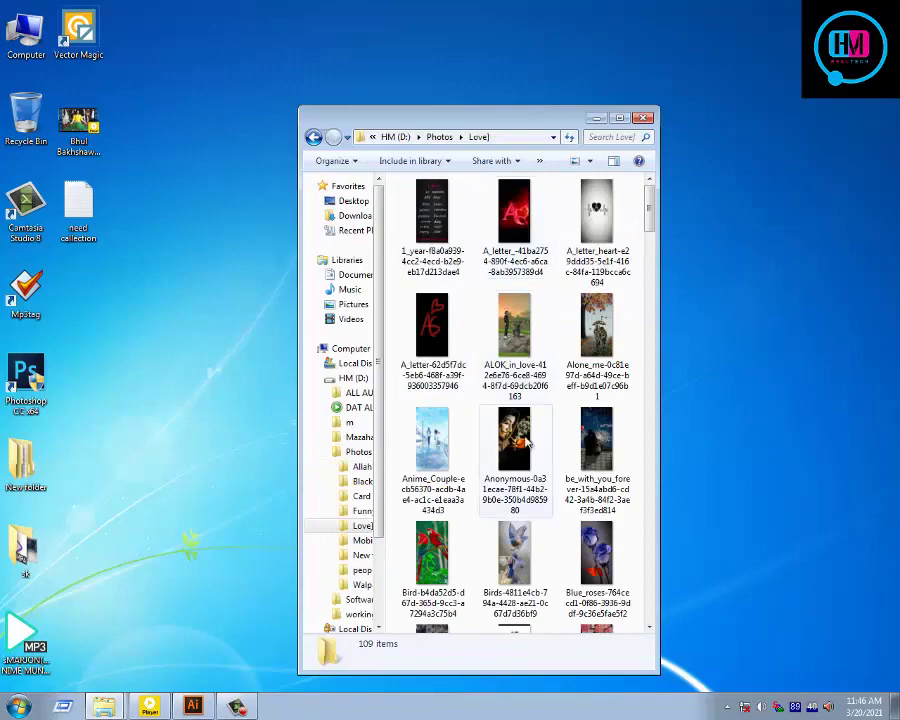
Step: Place the Anime_Couple picture from the folder into the Illustrator document, position it over the black post and hide it
left_click(432, 445)
mouse_move(195, 708)
left_click_drag(195, 708, 651, 406)
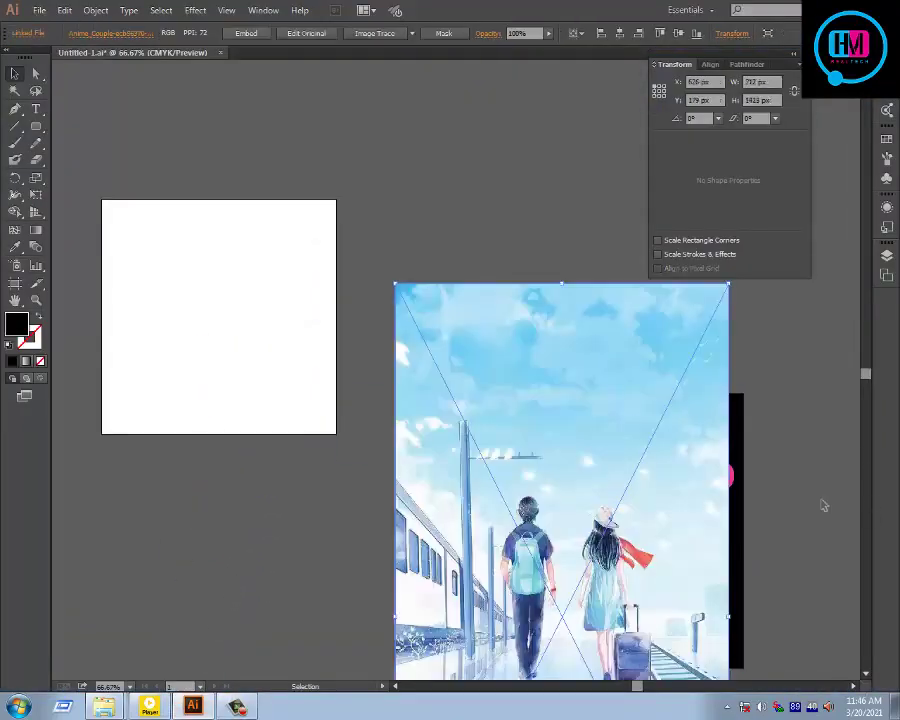
left_click_drag(788, 487, 719, 414)
left_click_drag(560, 465, 585, 459)
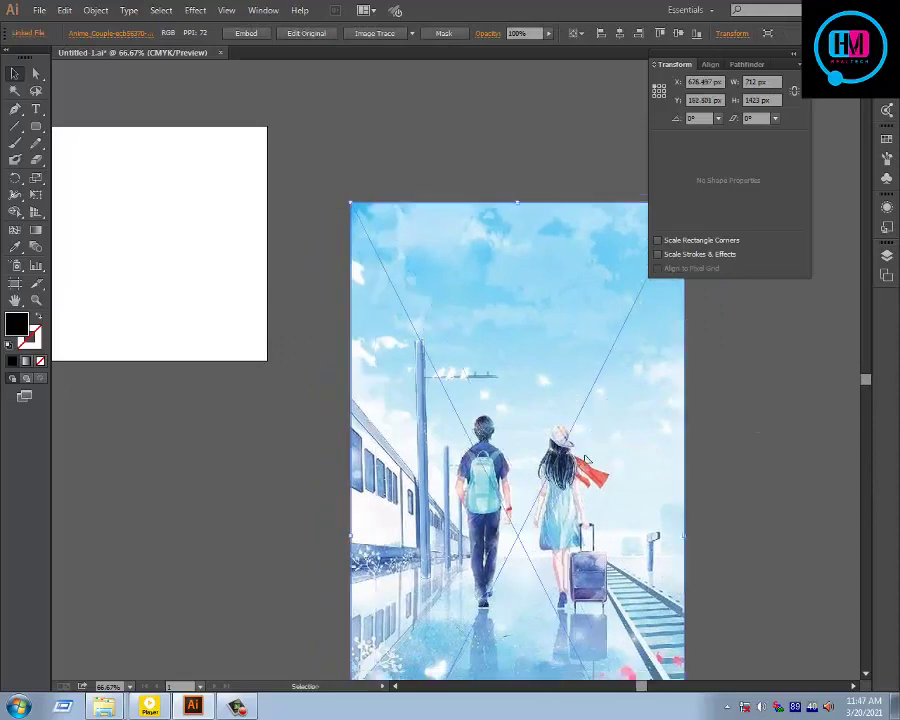
key("Delete")
Step: Try to bring the post's black background square to the front of the artwork
left_click(460, 369)
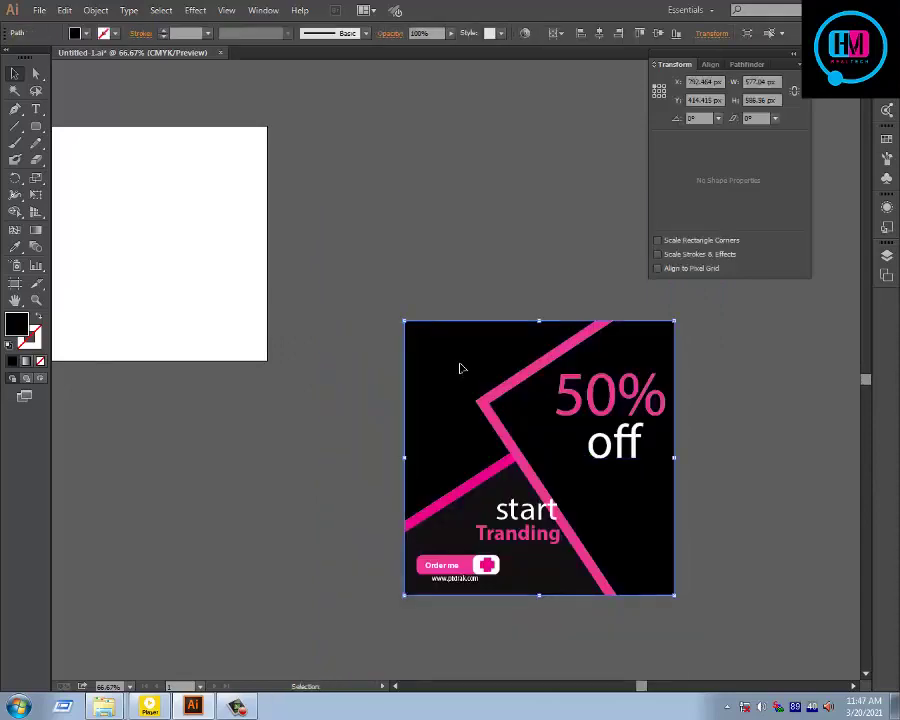
right_click(460, 369)
mouse_move(542, 572)
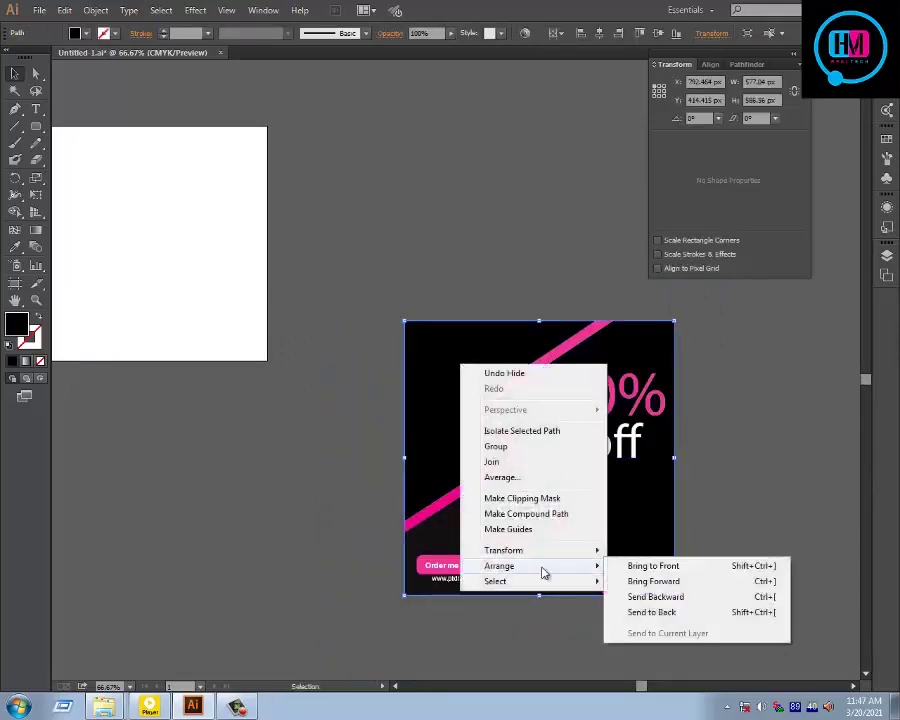
left_click(640, 567)
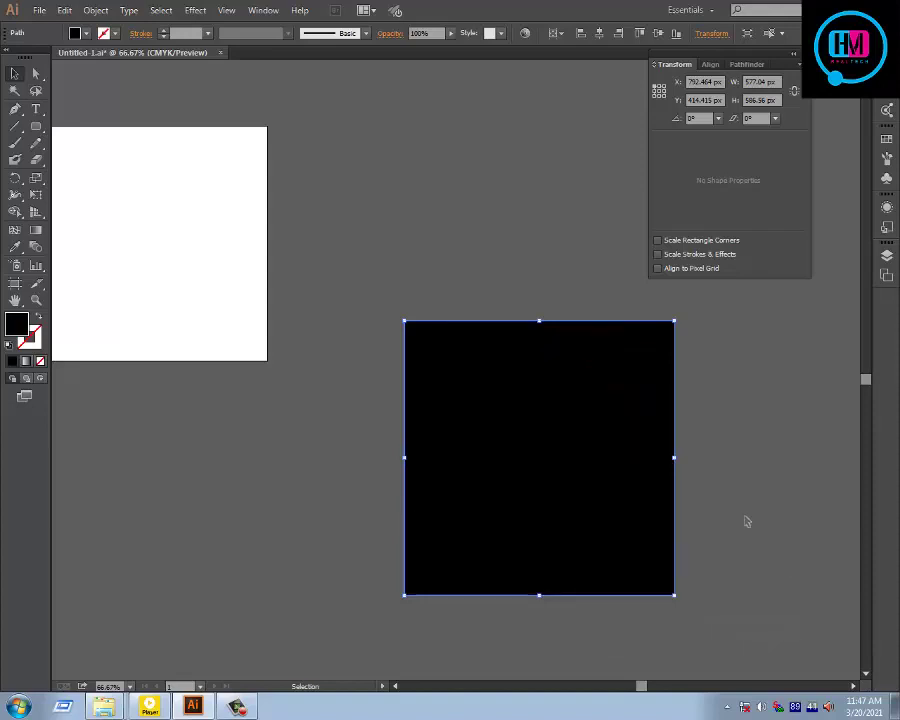
key("ctrl+z")
left_click(747, 520)
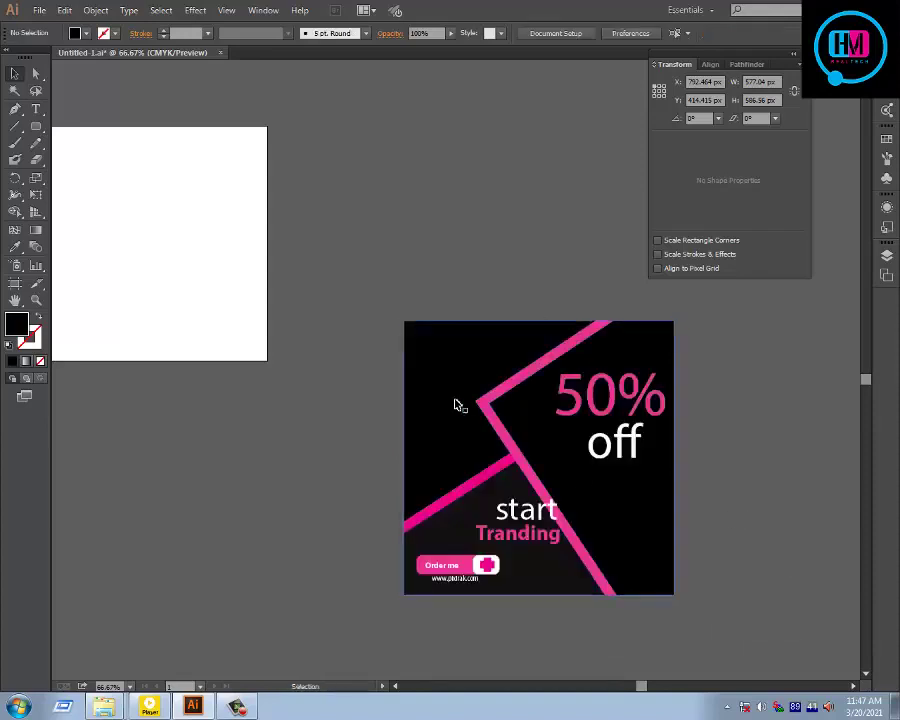
left_click(437, 350)
left_click_drag(364, 303, 481, 454)
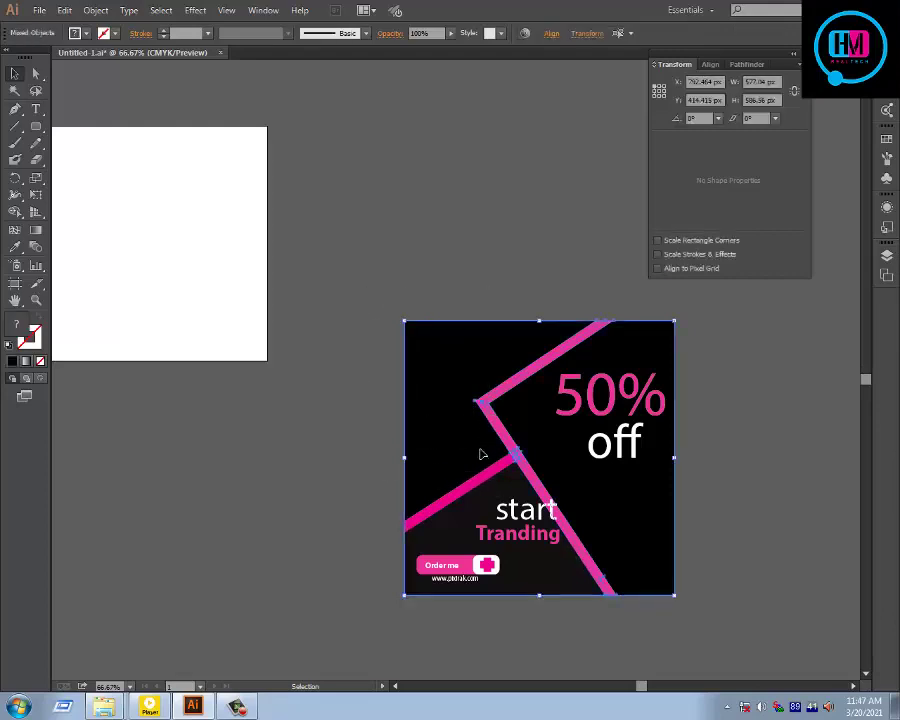
left_click(365, 420)
Step: Bring the black background square to the front and show the hidden couple picture behind it
left_click(462, 403)
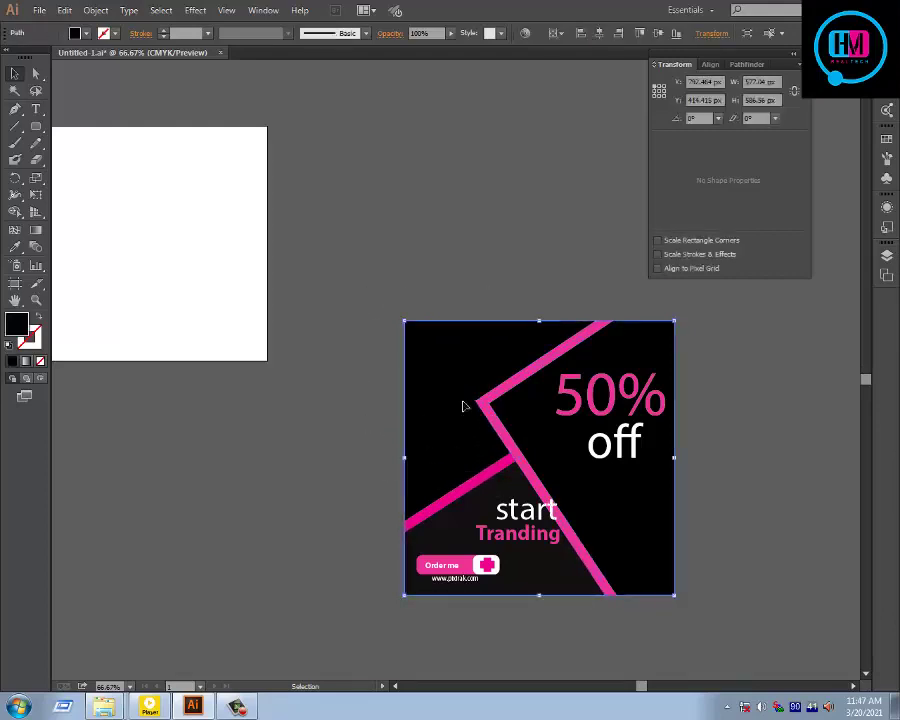
right_click(463, 405)
mouse_move(530, 605)
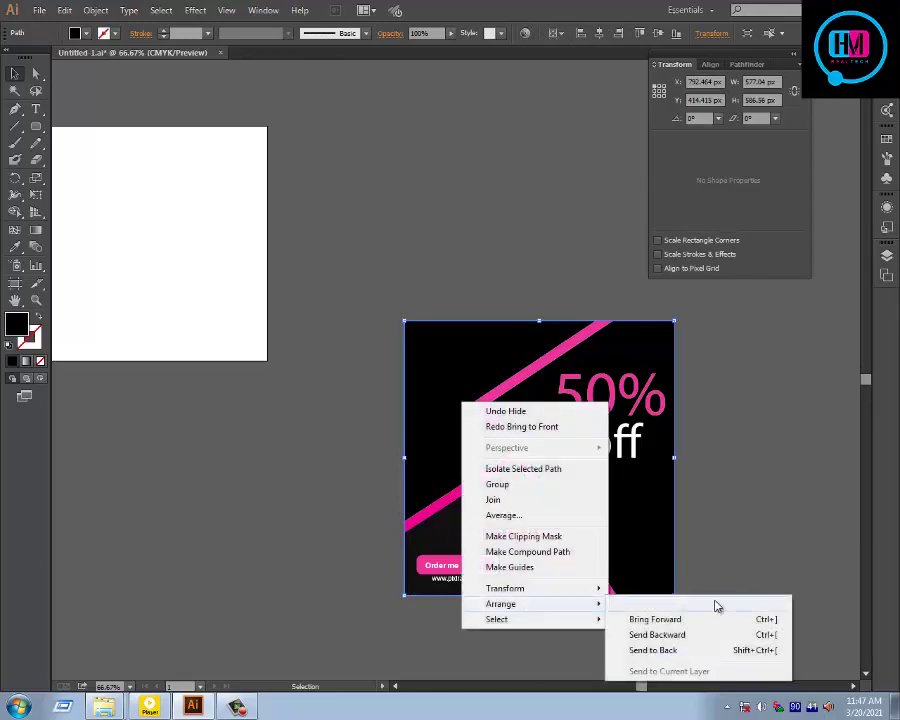
left_click(715, 601)
key("ctrl+alt+3")
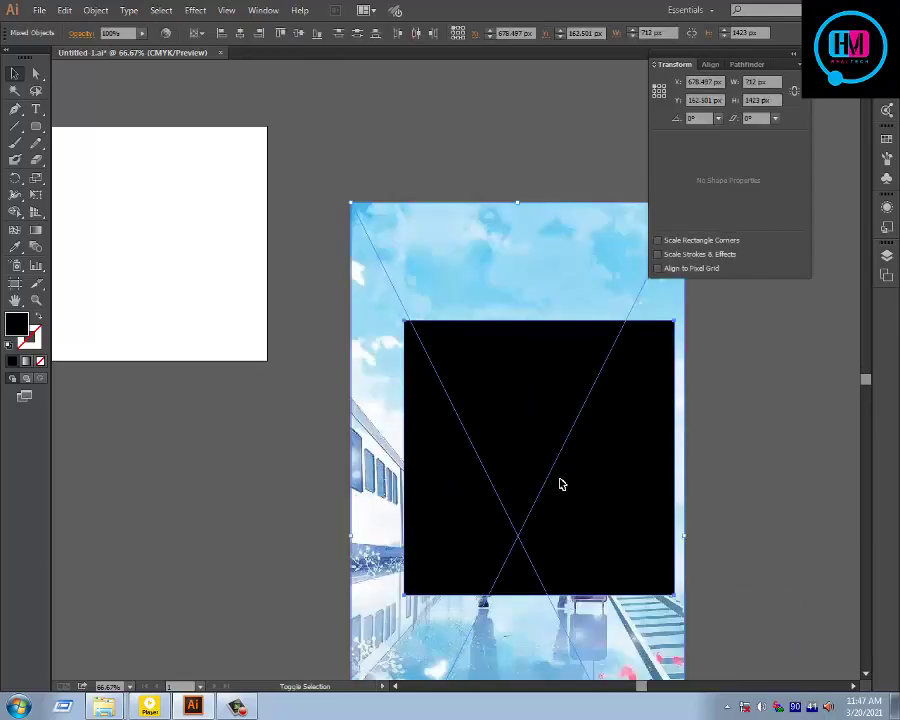
Step: Clip the couple picture to the black background square with a clipping mask
right_click(541, 437)
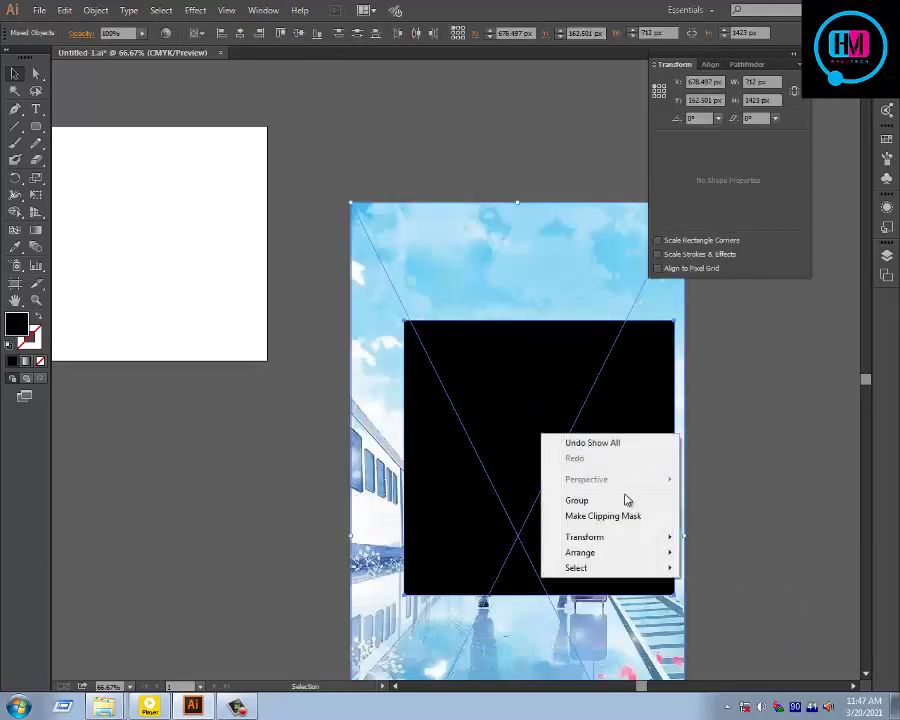
left_click(292, 428)
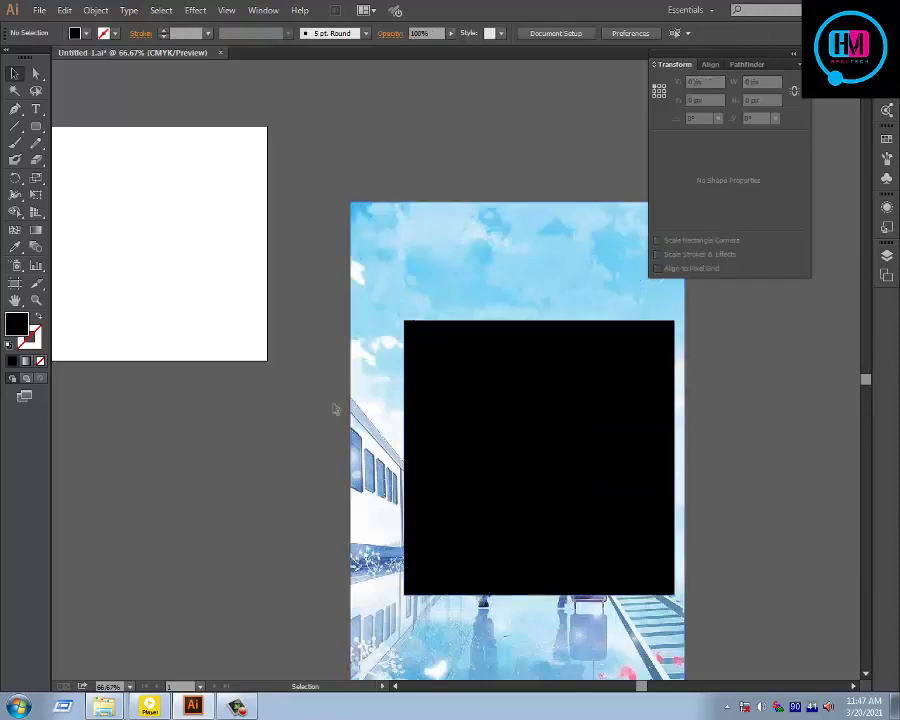
left_click_drag(335, 406, 448, 404)
right_click(449, 404)
left_click(500, 483)
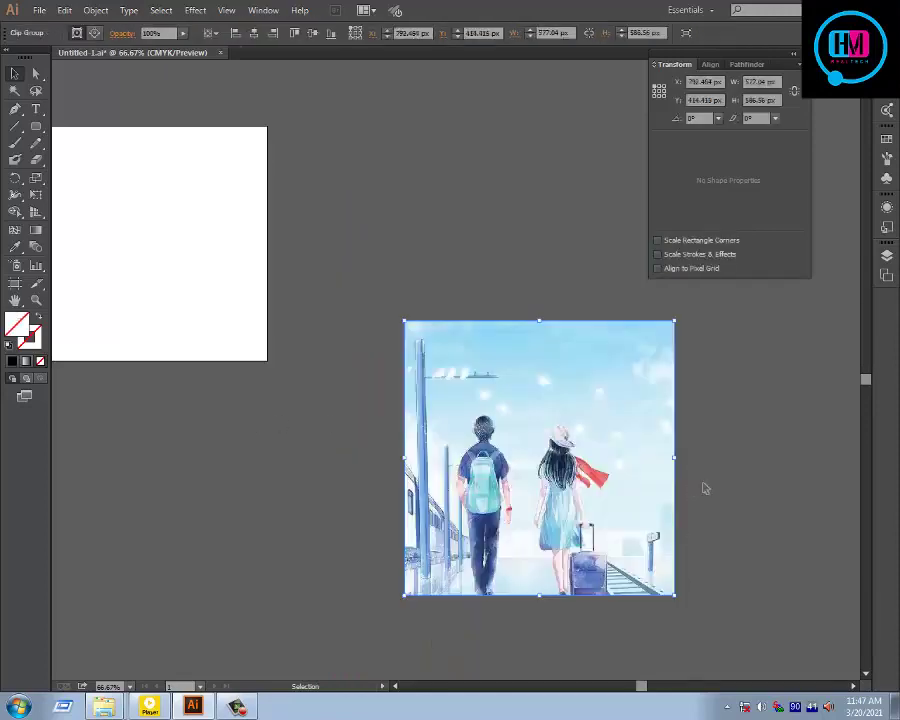
left_click(703, 487)
left_click(611, 494)
right_click(519, 454)
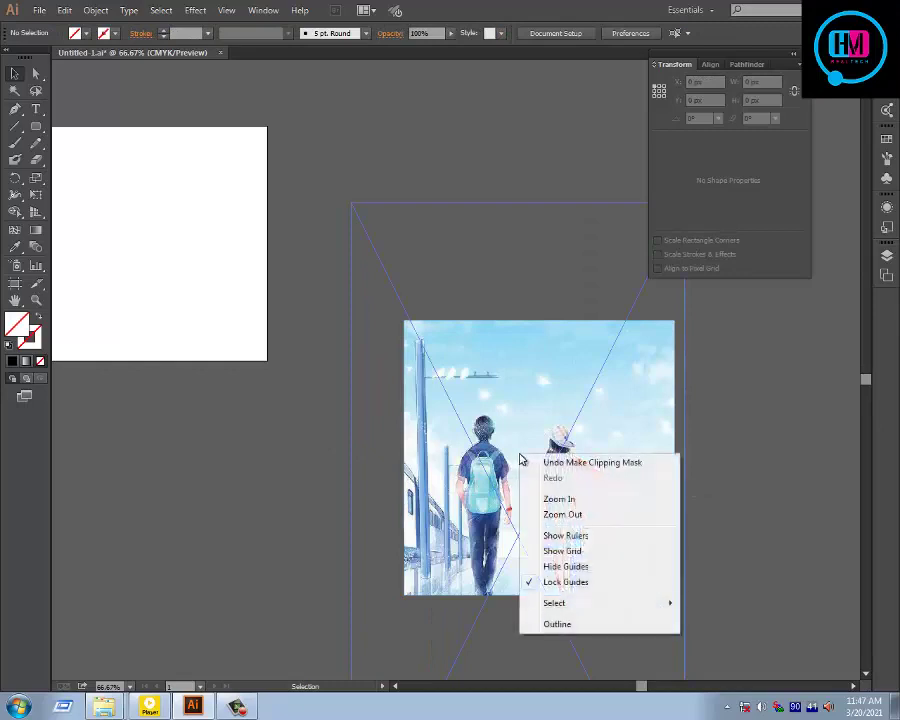
mouse_move(566, 605)
left_click(321, 558)
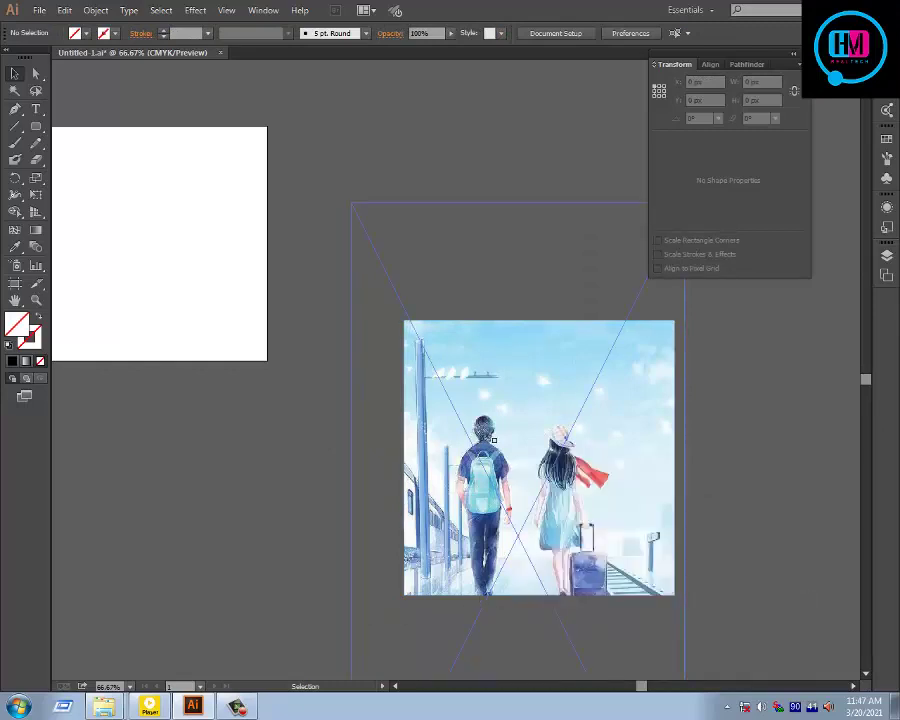
right_click(494, 404)
left_click(299, 432)
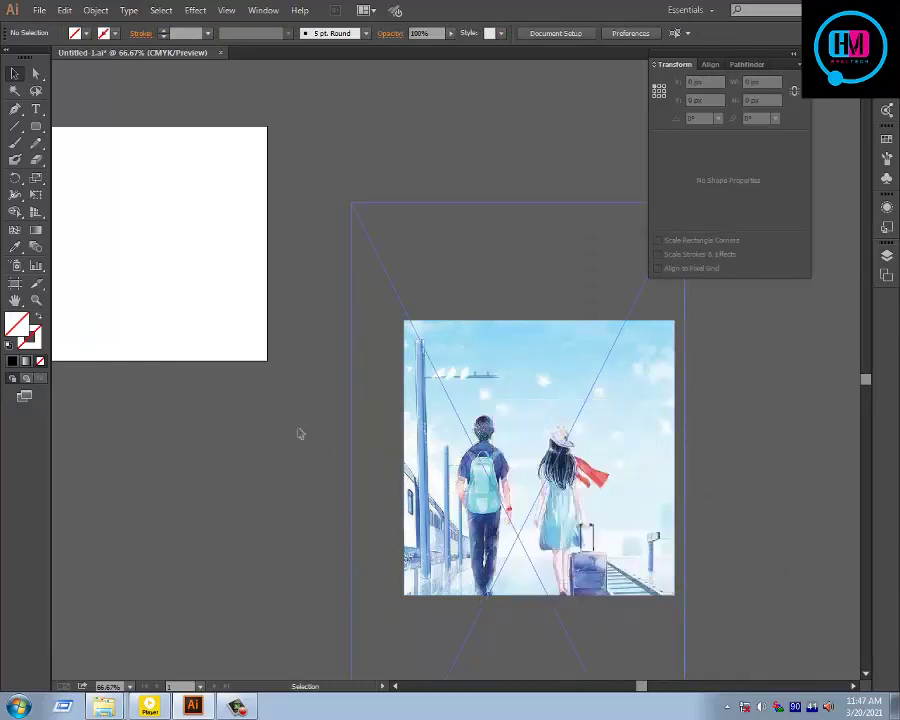
right_click(412, 321)
Step: Send the clipped couple picture to the back, behind the pink stripes, black shapes and texts
left_click(625, 348)
right_click(625, 348)
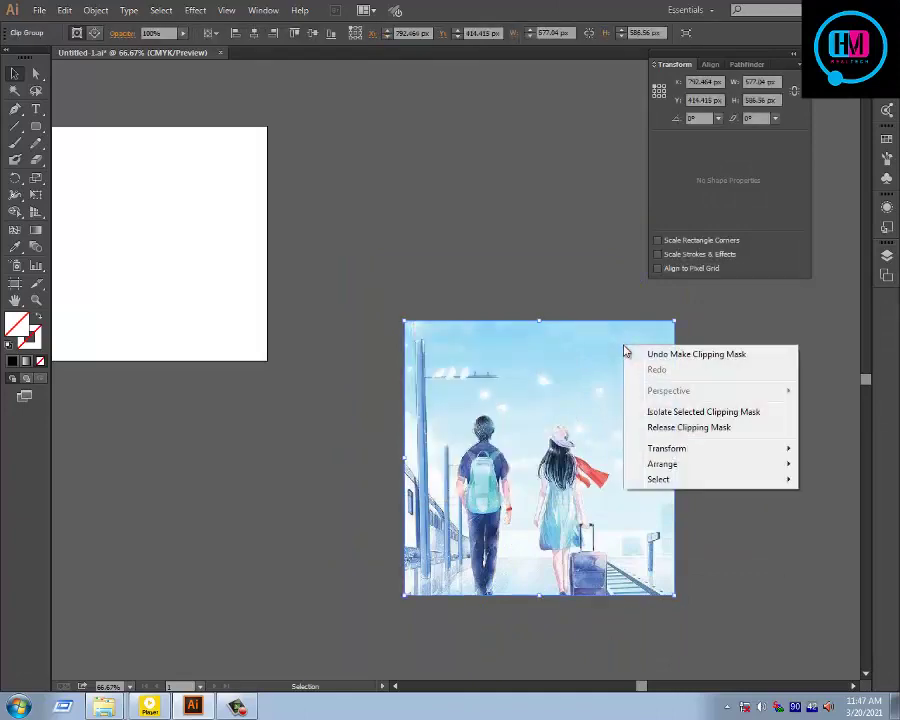
mouse_move(685, 466)
left_click(519, 514)
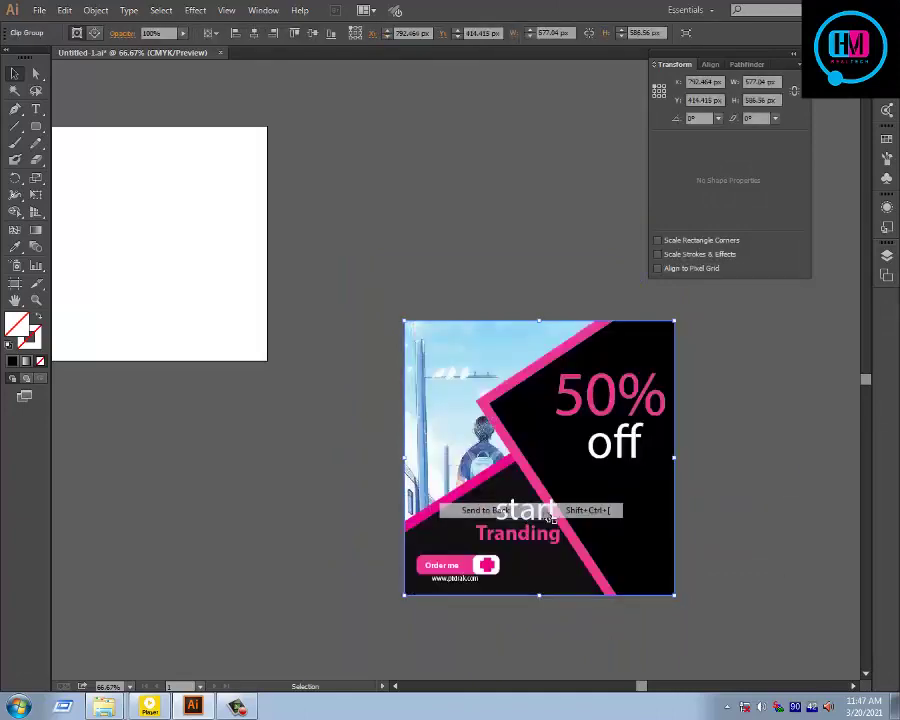
left_click(792, 494)
Step: Move the whole finished post directly above the sample post, roughly aligned with its left edge
left_click_drag(427, 312, 557, 404)
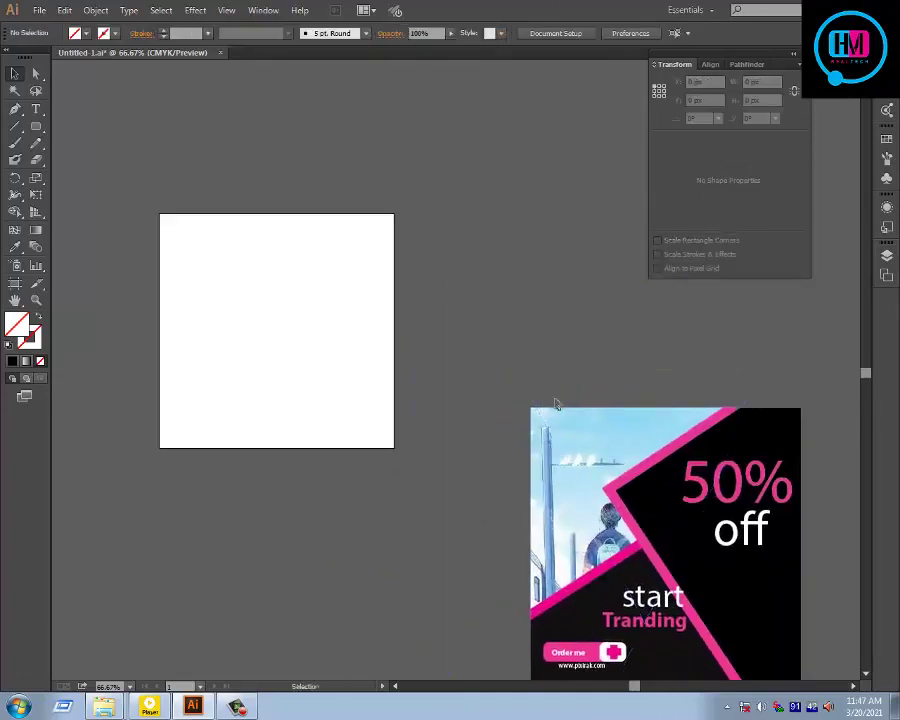
key("ctrl+minus")
key("ctrl+minus")
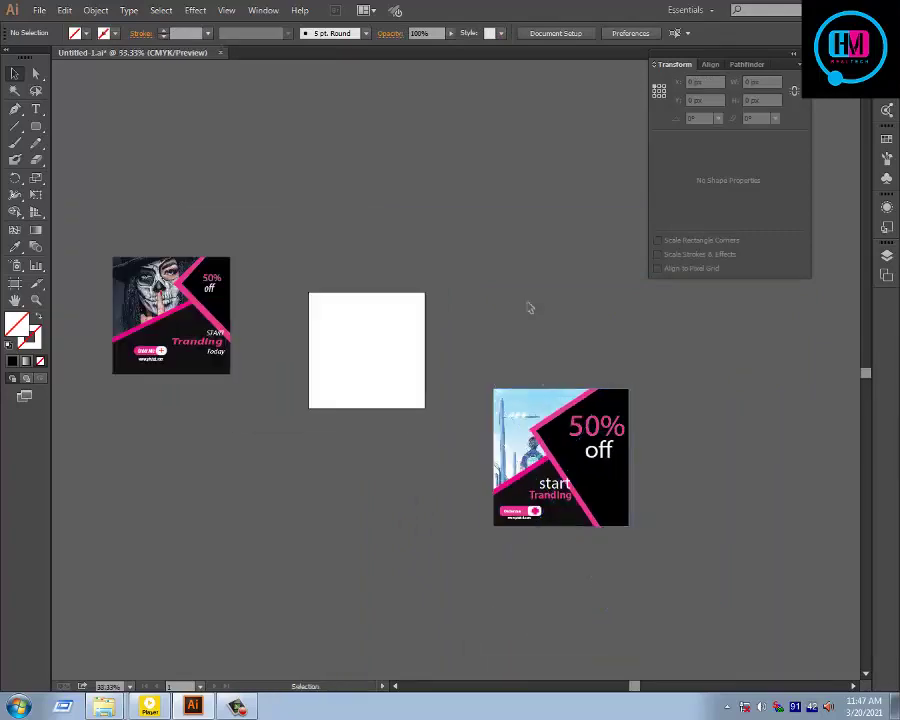
left_click_drag(598, 474, 229, 159)
left_click(333, 239)
left_click_drag(312, 189, 436, 335)
left_click_drag(341, 311, 328, 311)
left_click(463, 352)
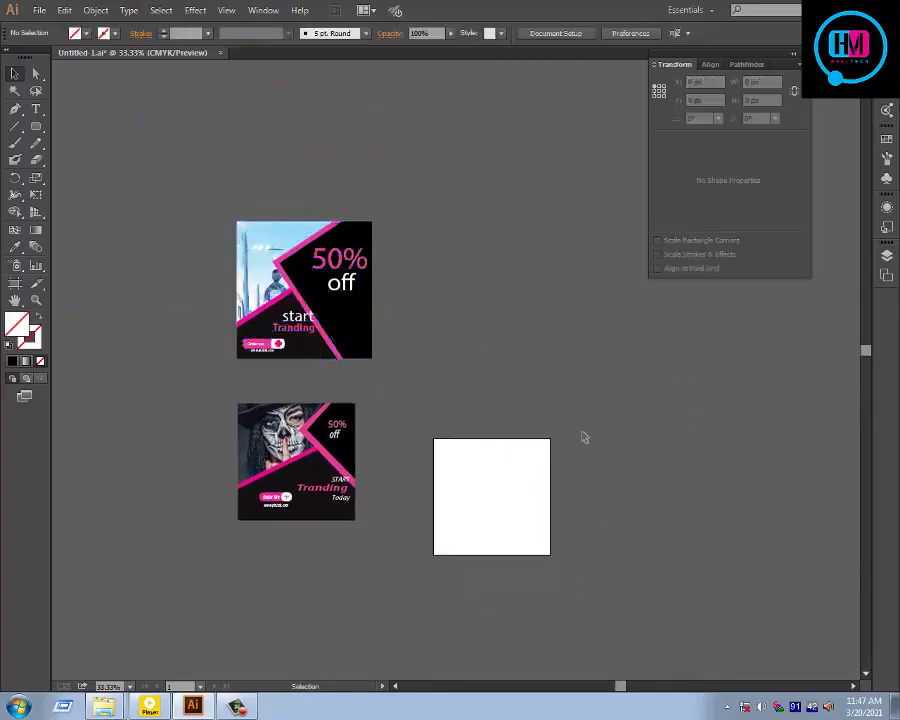
left_click(237, 706)
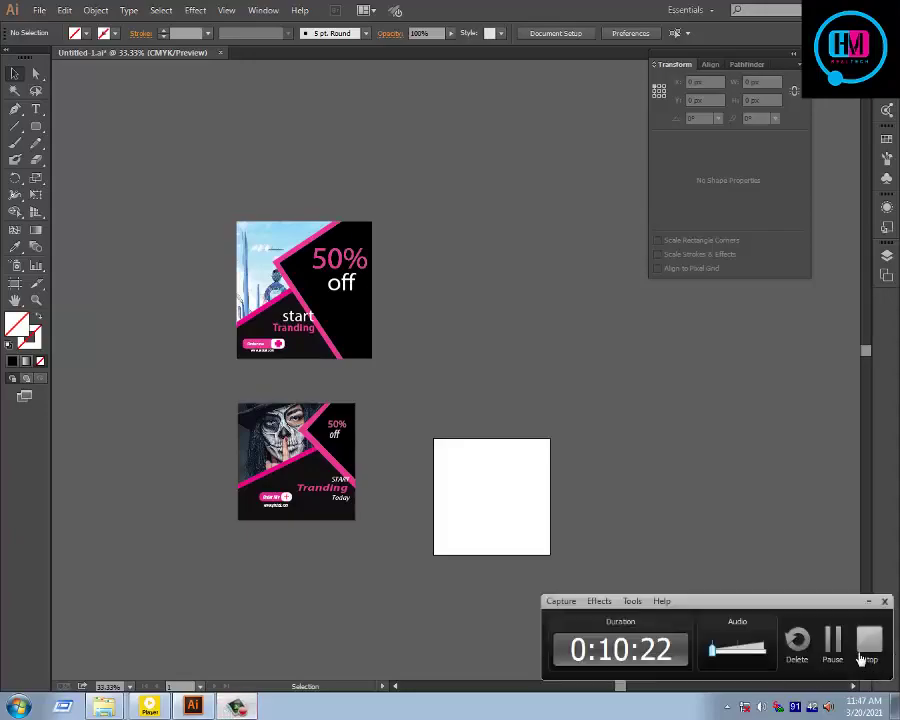